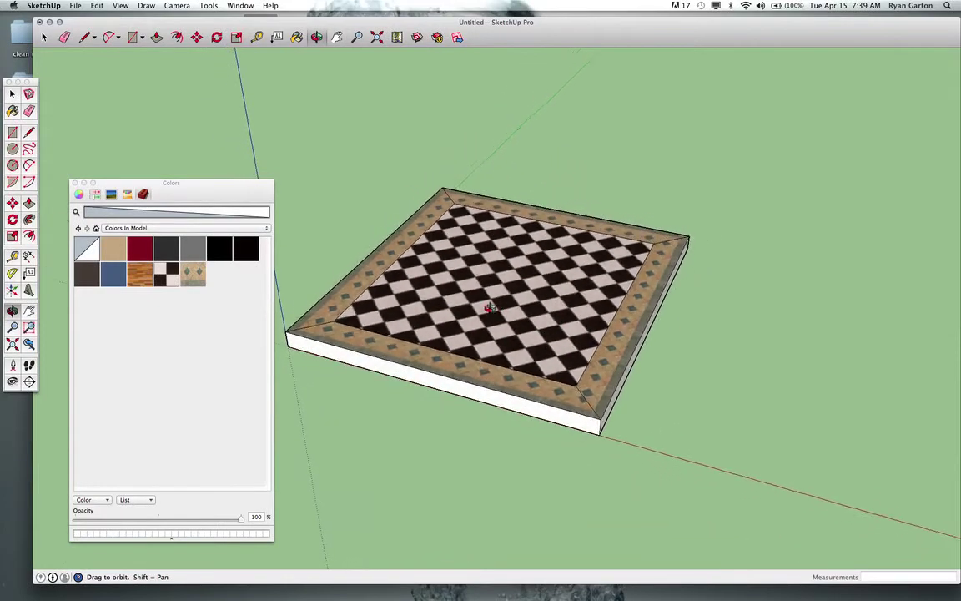
- Open the floor group and extend the outer side face opposite the origin outward by 6 inches
{"action": "key", "text": "h"}
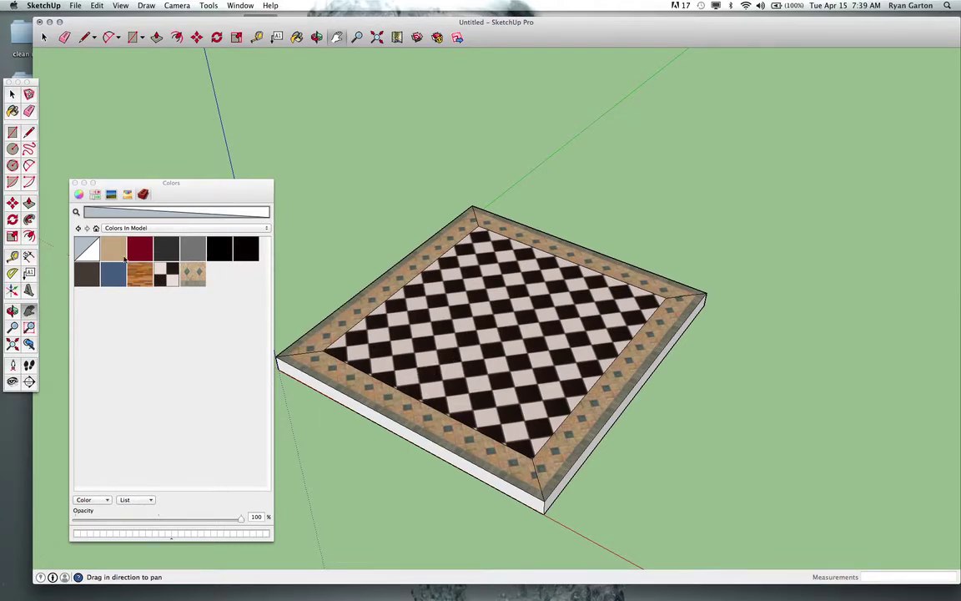
{"action": "middle_click_drag", "start_coordinate": [464, 345], "coordinate": [433, 335]}
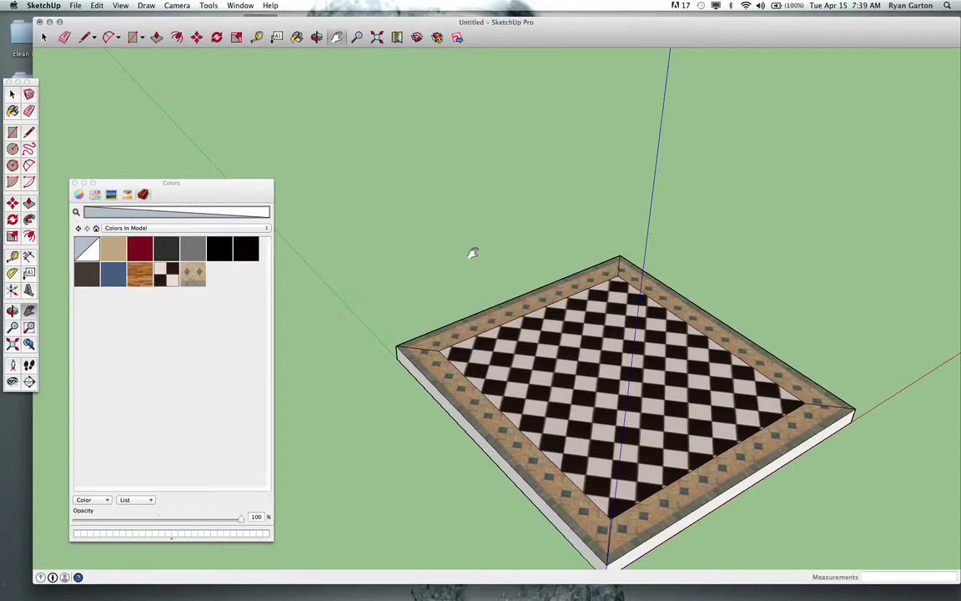
{"action": "scroll", "coordinate": [423, 318], "scroll_direction": "up", "scroll_amount": 1}
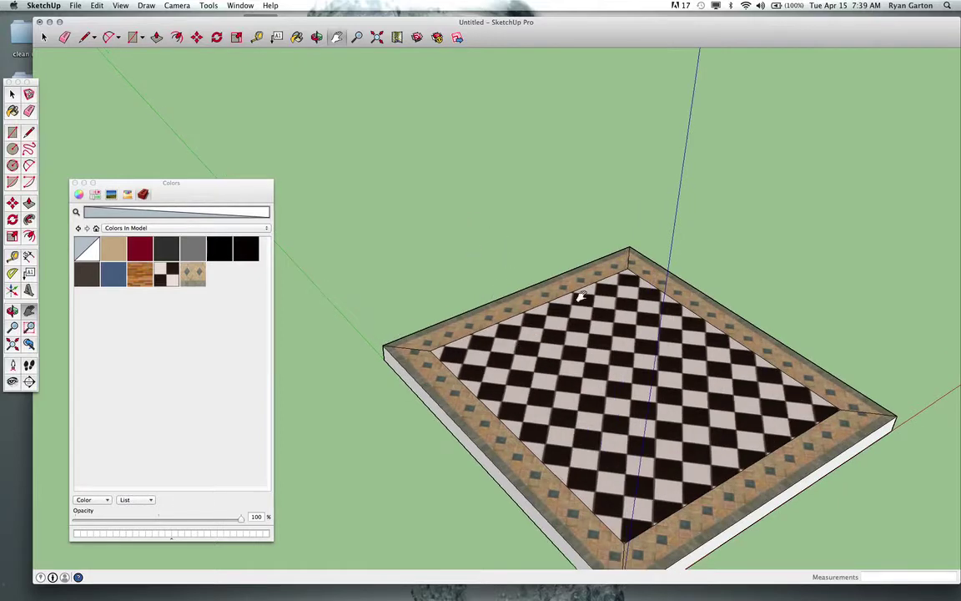
{"action": "middle_click_drag", "start_coordinate": [376, 320], "coordinate": [832, 359]}
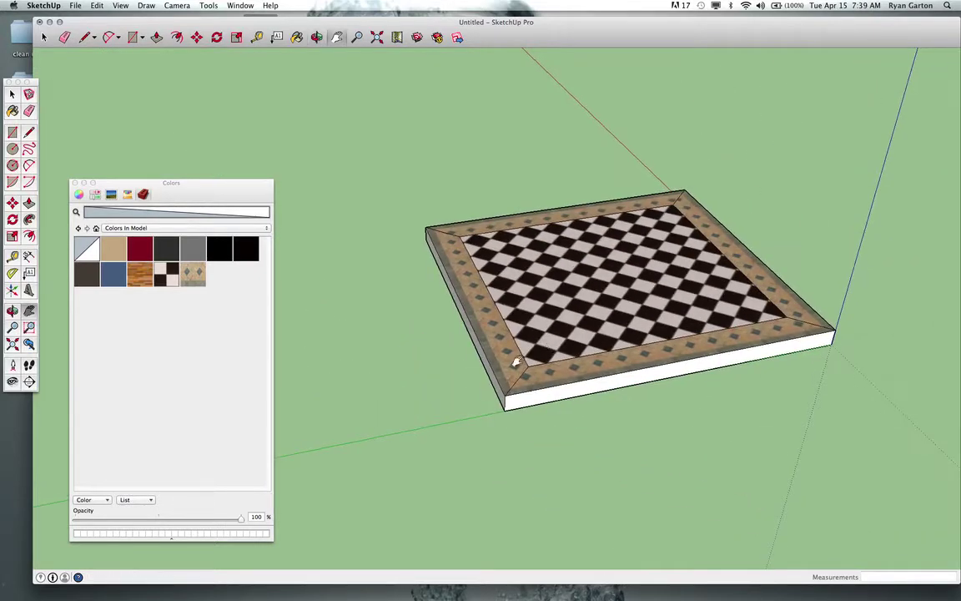
{"action": "scroll", "coordinate": [479, 380], "scroll_direction": "up", "scroll_amount": 2}
{"action": "double_click", "coordinate": [488, 384]}
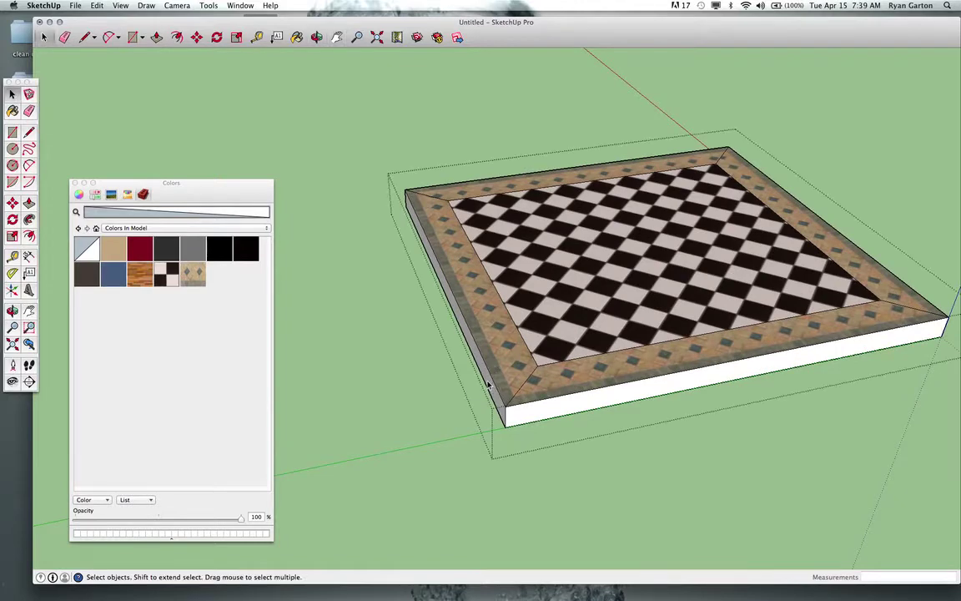
{"action": "key", "text": "p"}
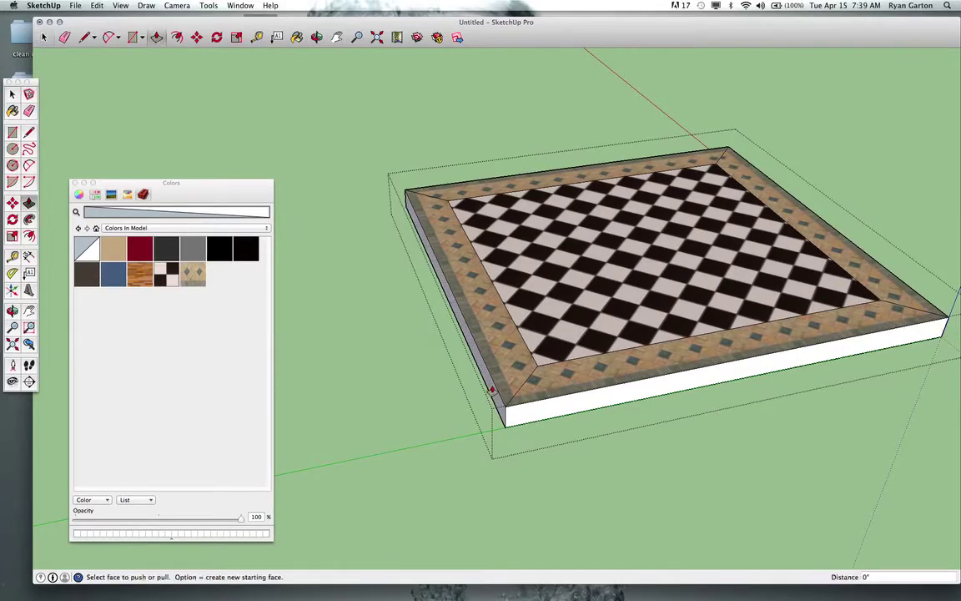
{"action": "left_click_drag", "start_coordinate": [486, 385], "coordinate": [483, 397]}
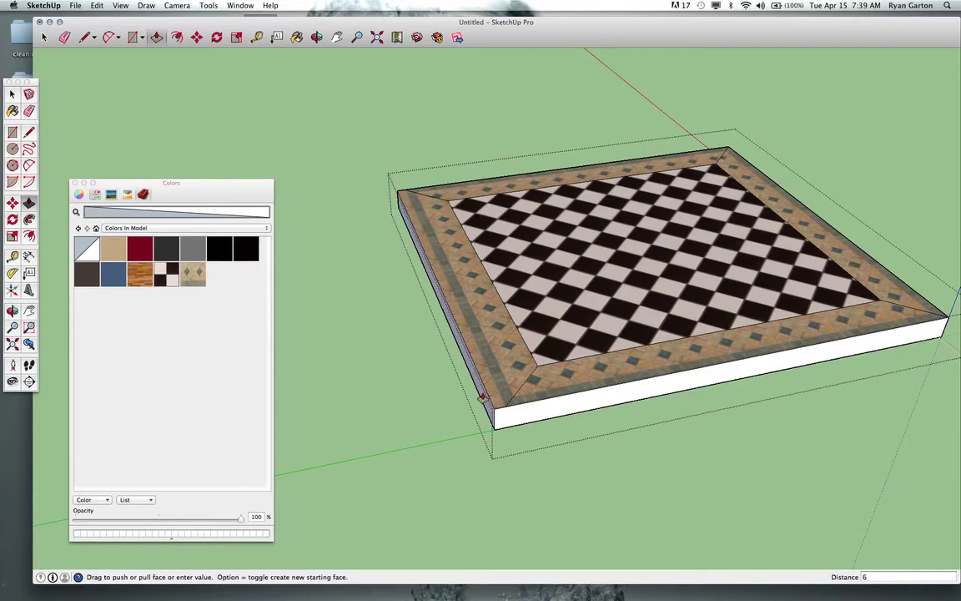
{"action": "type", "text": "6"}
{"action": "key", "text": "Return"}
- Draw a line along the tile border's former outer edge to separate the added strip from the border
{"action": "key", "text": "l"}
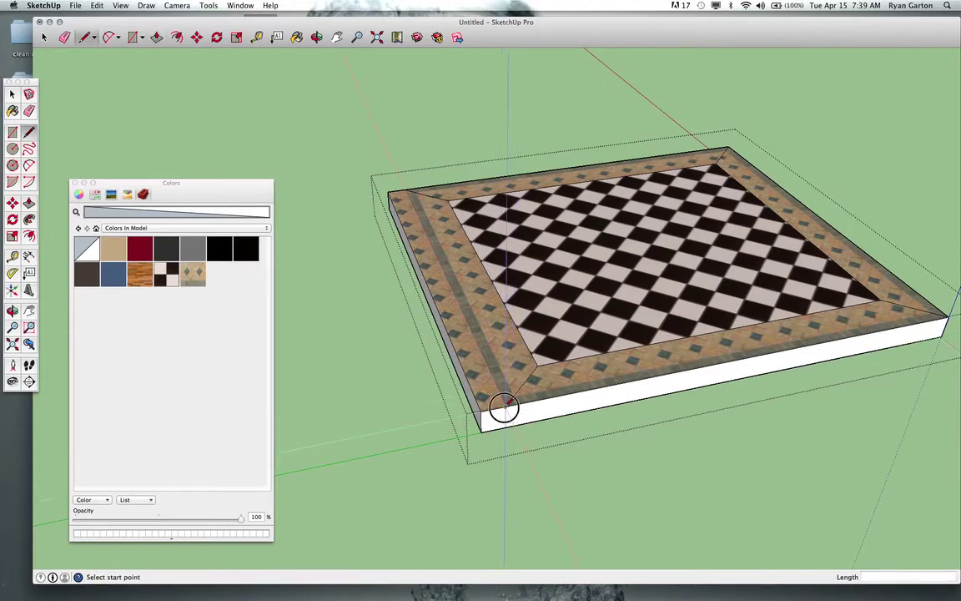
{"action": "left_click", "coordinate": [504, 407]}
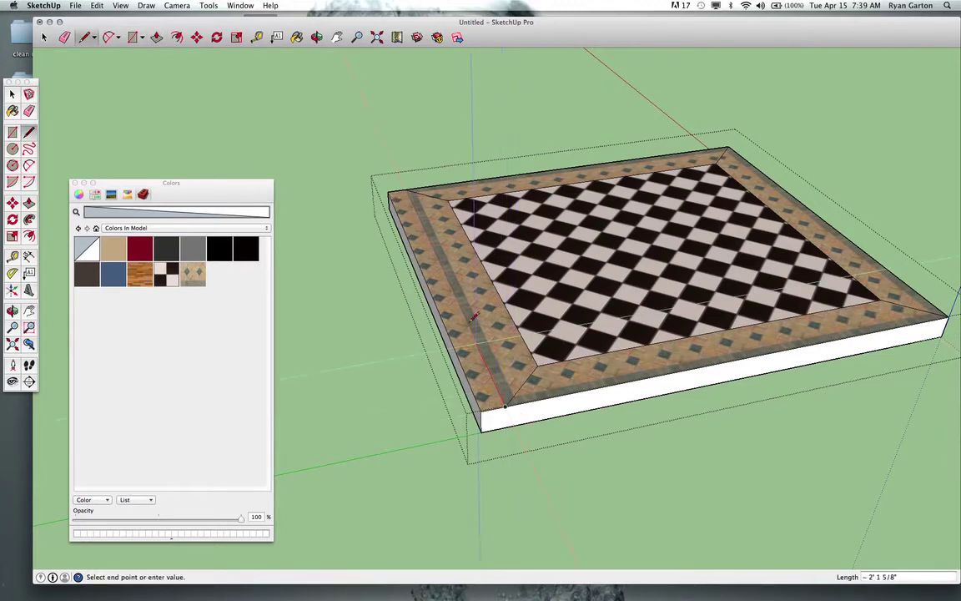
{"action": "left_click", "coordinate": [403, 197]}
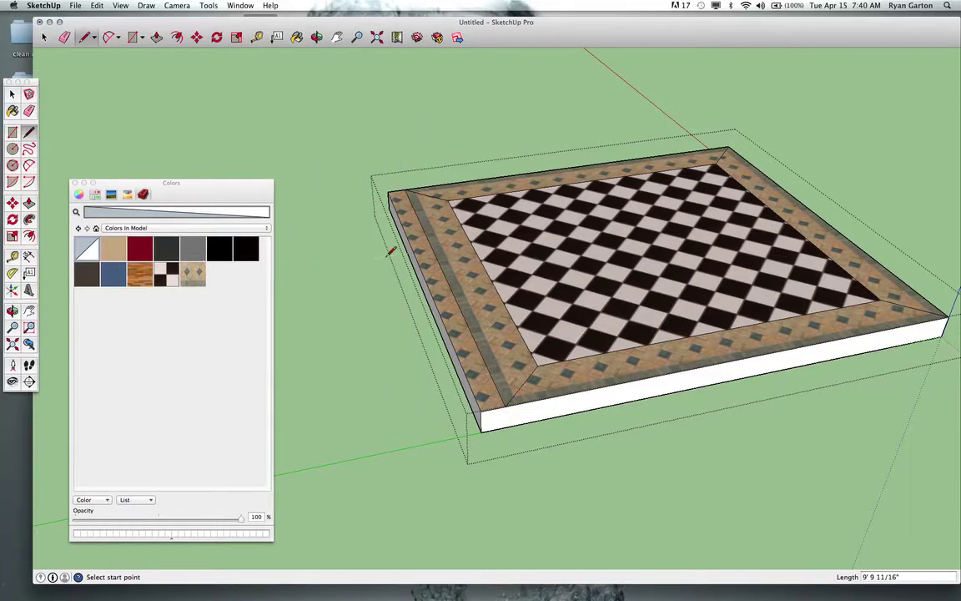
- Paint the separated strip with the default material and close the floor group
{"action": "left_click", "coordinate": [87, 247]}
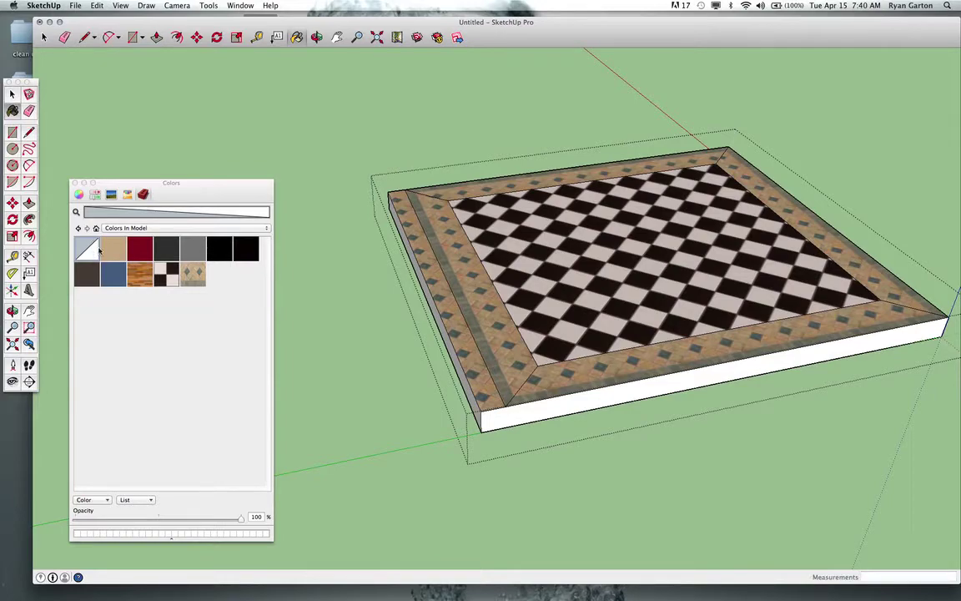
{"action": "scroll", "coordinate": [386, 219], "scroll_direction": "up", "scroll_amount": 2}
{"action": "left_click", "coordinate": [408, 232]}
{"action": "scroll", "coordinate": [469, 285], "scroll_direction": "up", "scroll_amount": 2}
{"action": "mouse_move", "coordinate": [477, 293]}
{"action": "middle_mouse_down"}
{"action": "mouse_move", "coordinate": [322, 273]}
{"action": "mouse_move", "coordinate": [369, 278]}
{"action": "middle_mouse_up"}
{"action": "scroll", "coordinate": [388, 250], "scroll_direction": "down", "scroll_amount": 2}
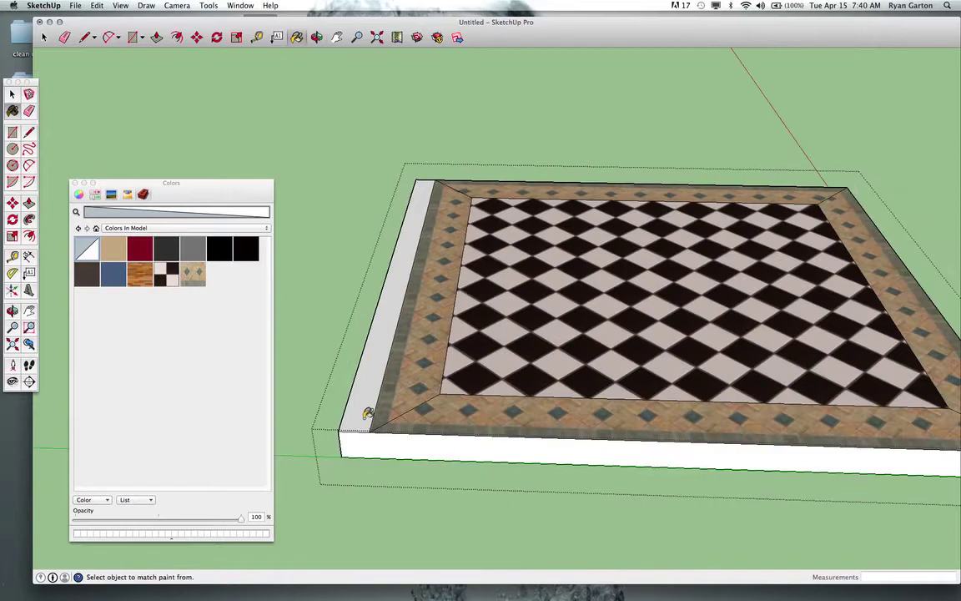
{"action": "scroll", "coordinate": [375, 272], "scroll_direction": "down", "scroll_amount": 2}
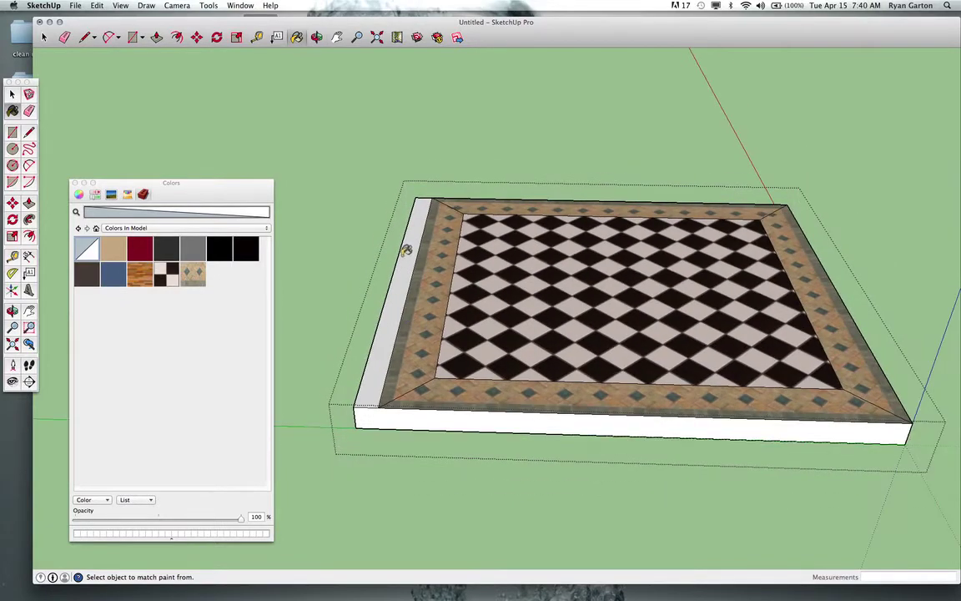
{"action": "key", "text": "space"}
{"action": "left_click", "coordinate": [444, 136]}
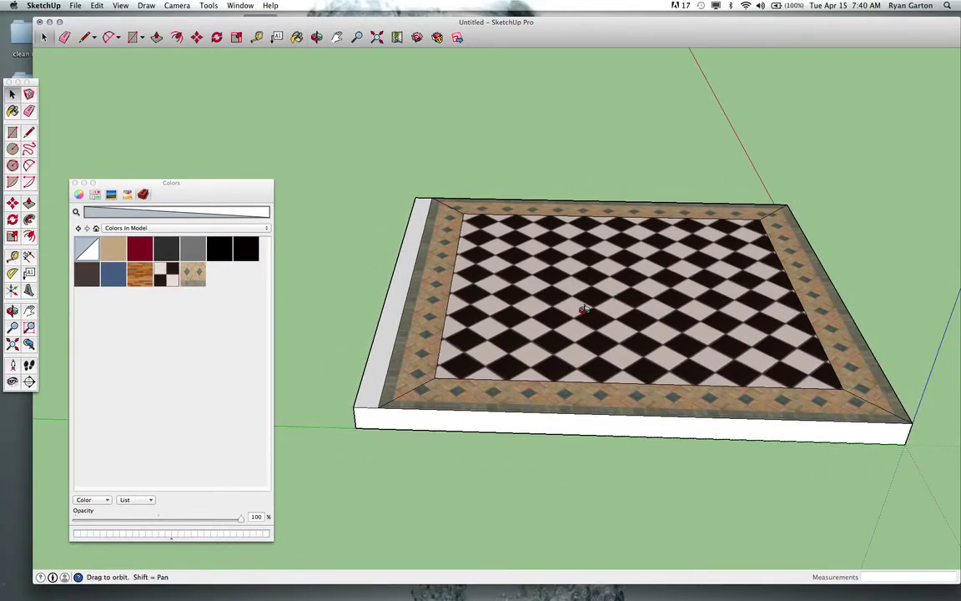
- Draw a rectangle covering the unpainted strip from corner to opposite corner
{"action": "middle_click_drag", "start_coordinate": [584, 309], "coordinate": [387, 334]}
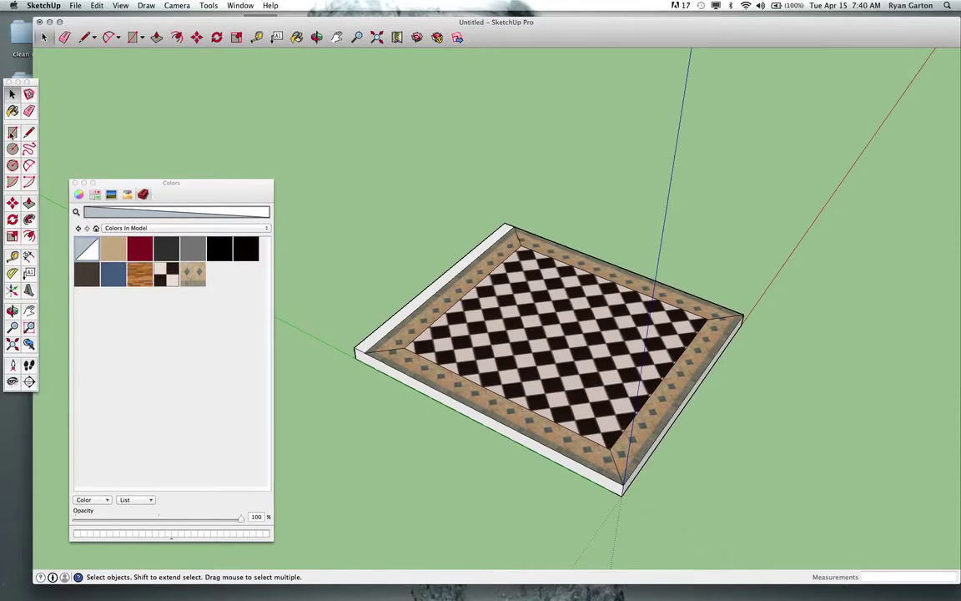
{"action": "left_click", "coordinate": [12, 132]}
{"action": "left_click", "coordinate": [355, 349]}
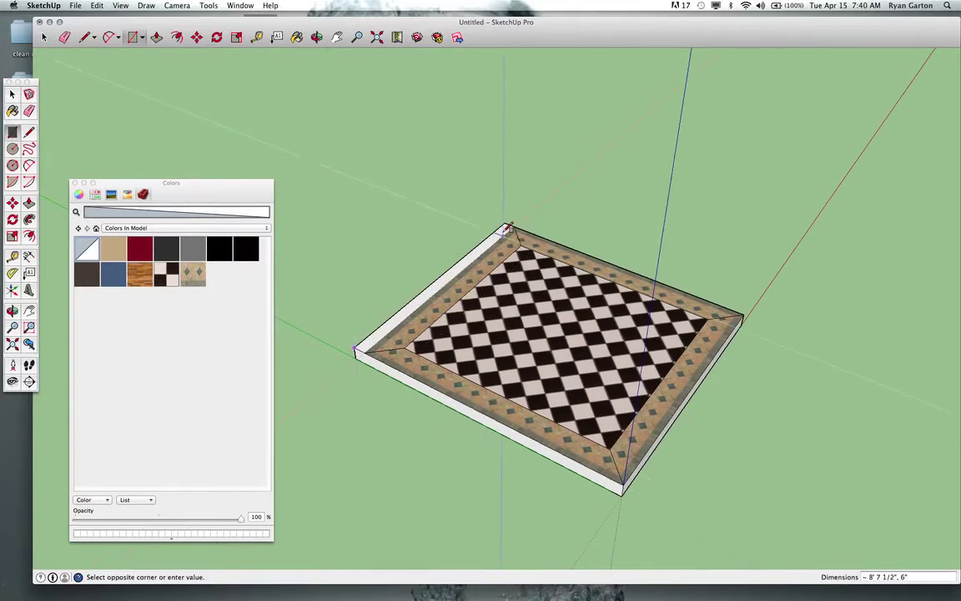
{"action": "left_click", "coordinate": [467, 200]}
{"action": "scroll", "coordinate": [480, 254], "scroll_direction": "up", "scroll_amount": 5}
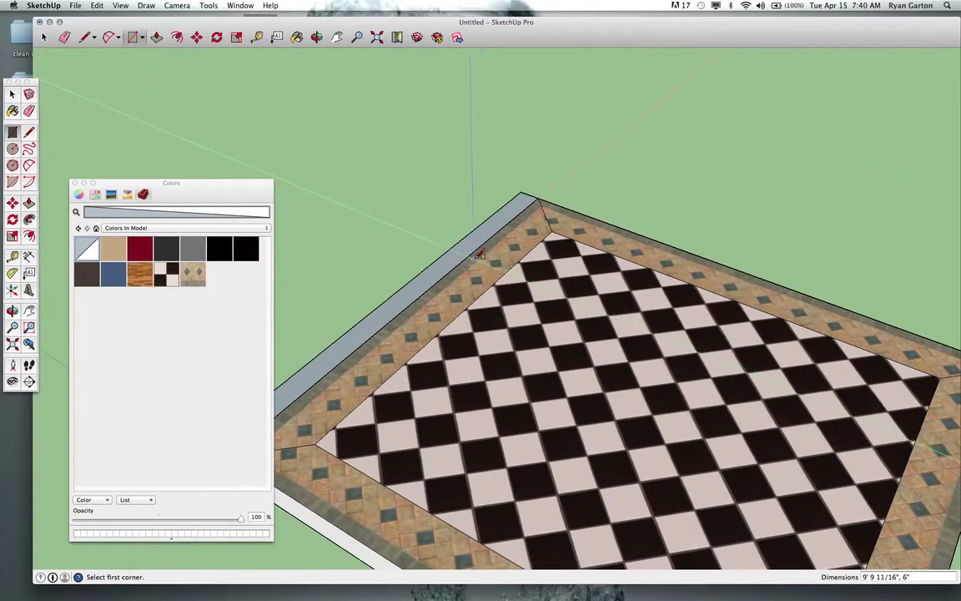
- Turn the new strip rectangle into its own group and open it for editing
{"action": "key", "text": "space"}
{"action": "scroll", "coordinate": [478, 253], "scroll_direction": "down", "scroll_amount": 2}
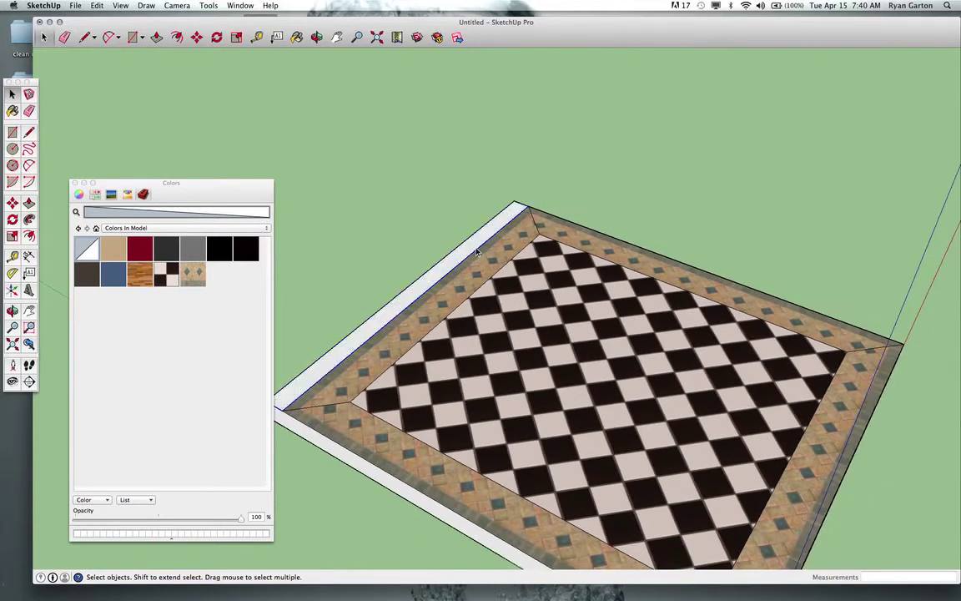
{"action": "key", "text": "x"}
{"action": "key", "text": "f"}
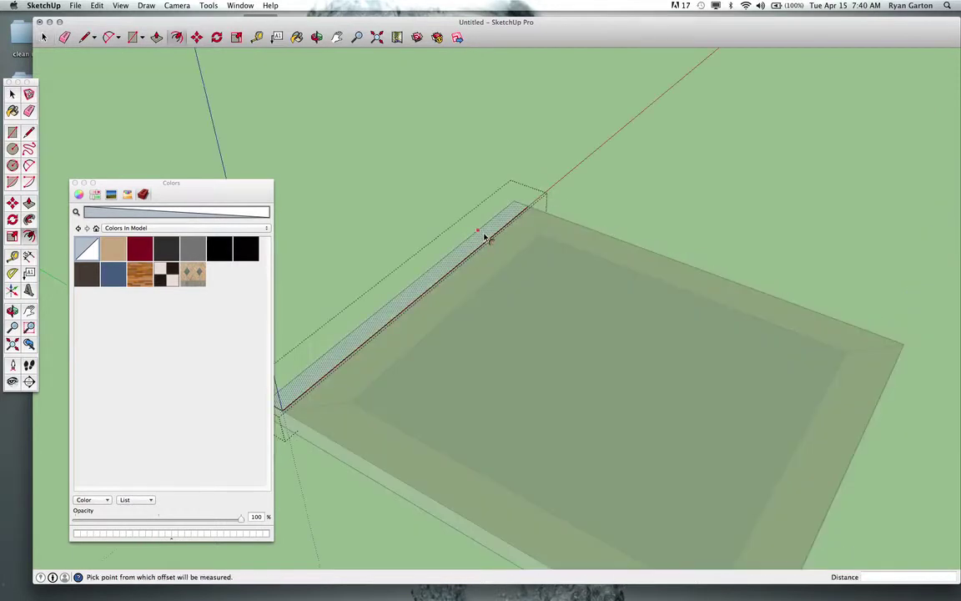
- Push/Pull the strip face up into a wall 8' 6" high, close its group and face the wall
{"action": "key", "text": "p"}
{"action": "left_click", "coordinate": [480, 235]}
{"action": "scroll", "coordinate": [483, 218], "scroll_direction": "down", "scroll_amount": 2}
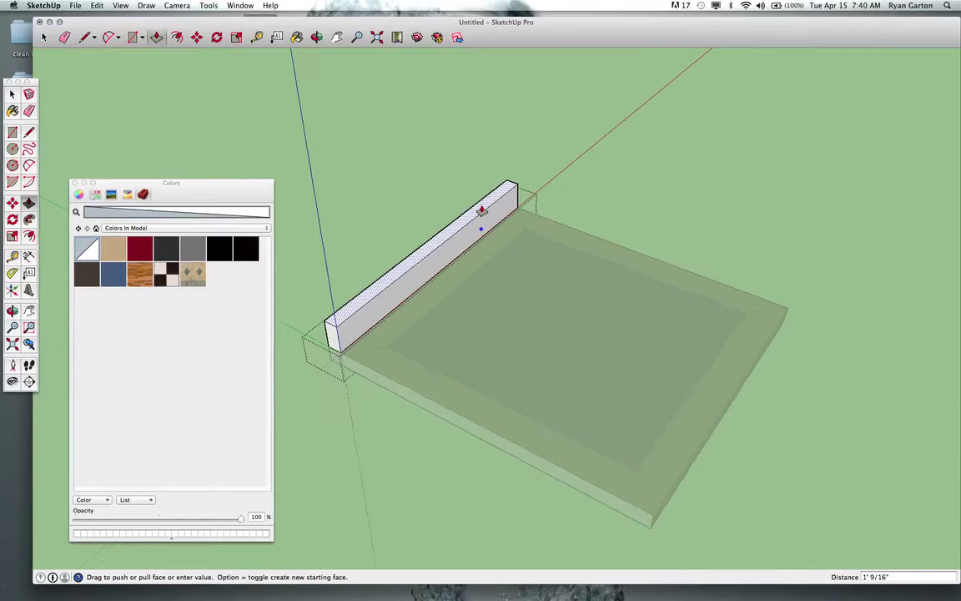
{"action": "type", "text": "1'"}
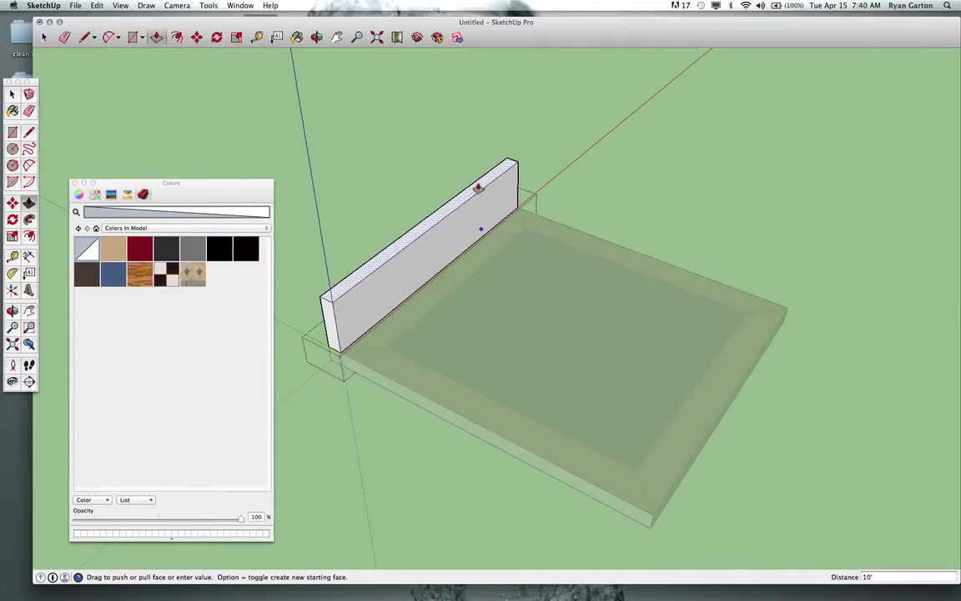
{"action": "key", "text": "Return"}
{"action": "middle_click_drag", "start_coordinate": [521, 342], "coordinate": [515, 397]}
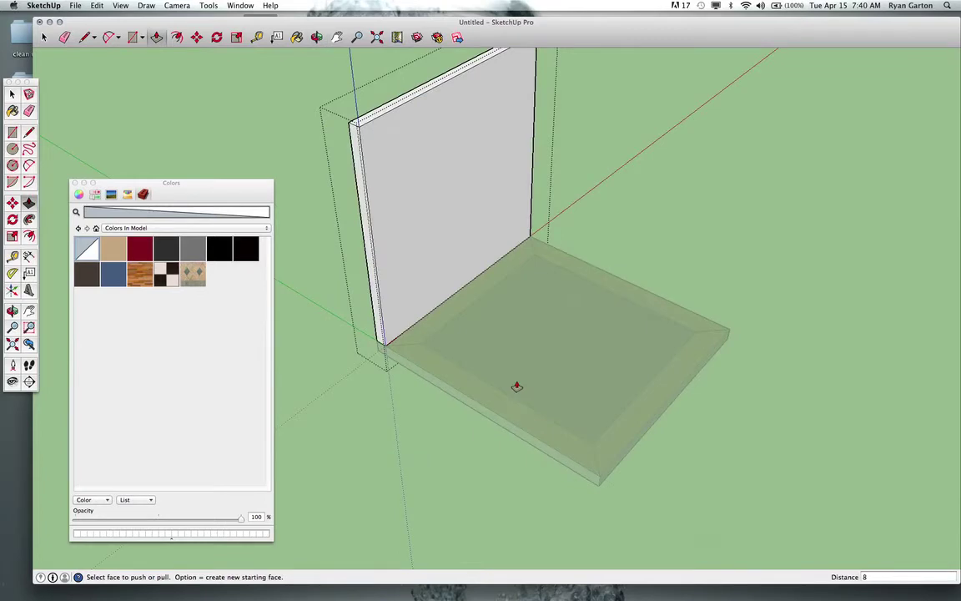
{"action": "key", "text": "Return"}
{"action": "scroll", "coordinate": [542, 338], "scroll_direction": "down", "scroll_amount": 2}
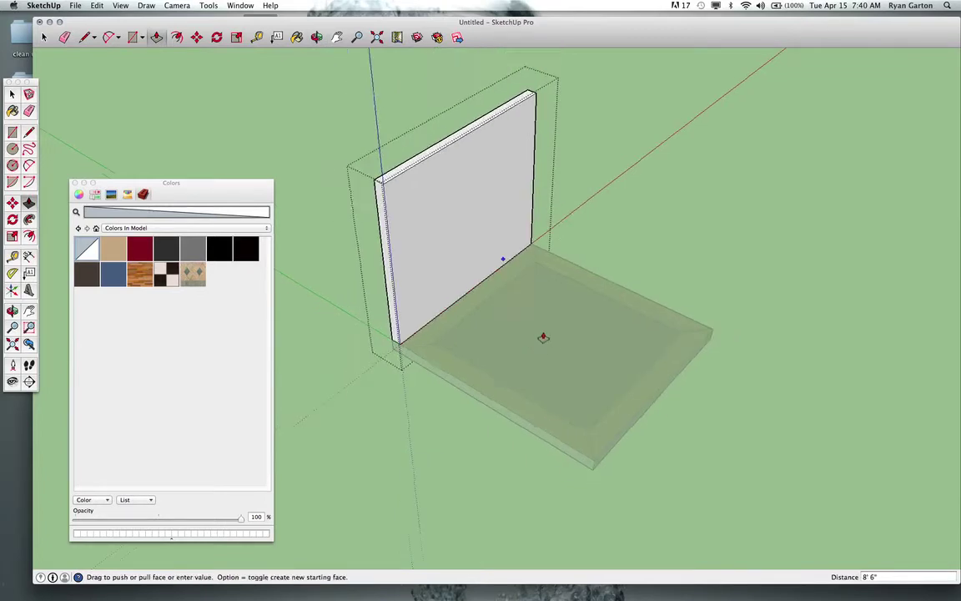
{"action": "key", "text": "space"}
{"action": "left_click", "coordinate": [643, 251]}
{"action": "middle_click_drag", "start_coordinate": [603, 294], "coordinate": [388, 243]}
{"action": "scroll", "coordinate": [461, 249], "scroll_direction": "up", "scroll_amount": 2}
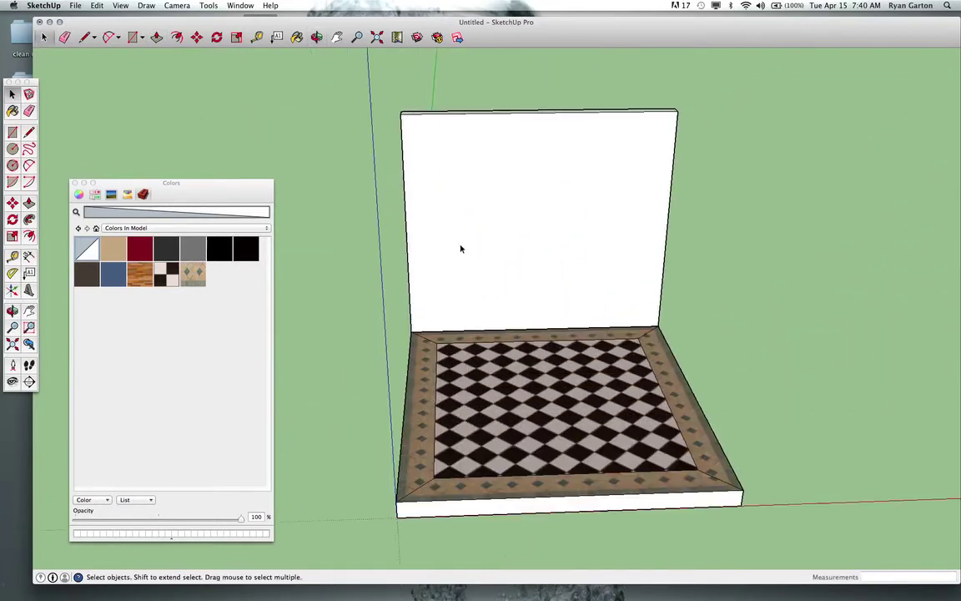
{"action": "middle_click_drag", "start_coordinate": [461, 249], "coordinate": [529, 259]}
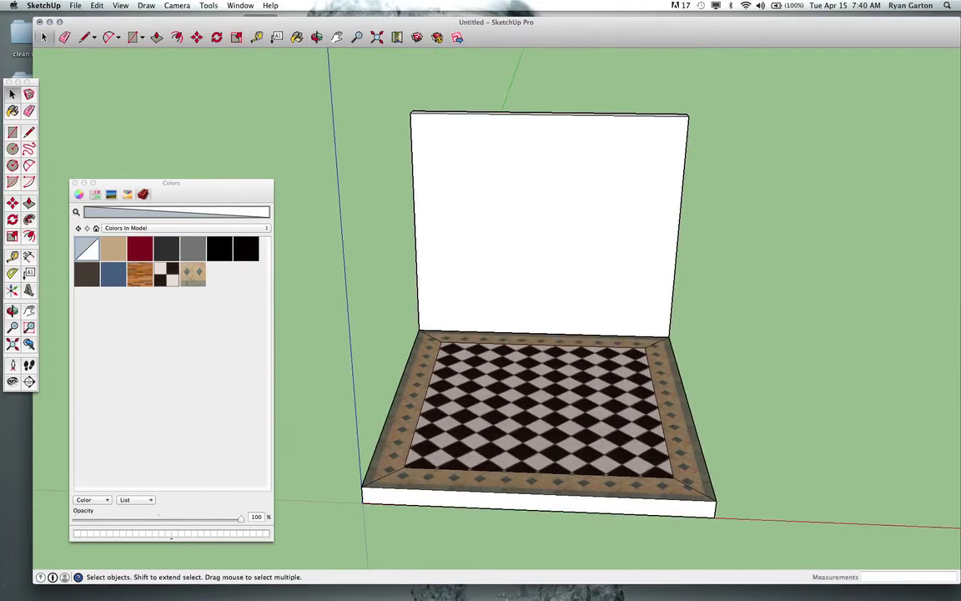
- View the reference images Artwork.jpg and PC_Materials_Select.jpg in Preview and return to SketchUp
{"action": "mouse_move", "coordinate": [531, 599]}
{"action": "left_mouse_down"}
{"action": "mouse_move", "coordinate": [483, 148]}
{"action": "mouse_move", "coordinate": [500, 147]}
{"action": "mouse_move", "coordinate": [499, 272]}
{"action": "mouse_move", "coordinate": [495, 219]}
{"action": "mouse_move", "coordinate": [473, 223]}
{"action": "mouse_move", "coordinate": [476, 235]}
{"action": "mouse_move", "coordinate": [483, 213]}
{"action": "mouse_move", "coordinate": [474, 195]}
{"action": "mouse_move", "coordinate": [440, 204]}
{"action": "mouse_move", "coordinate": [423, 196]}
{"action": "left_mouse_up"}
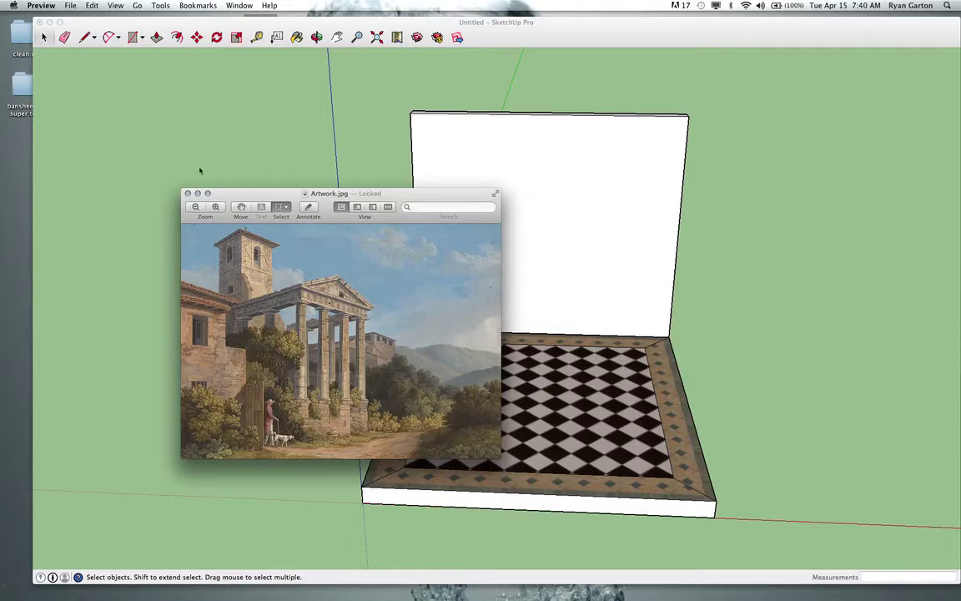
{"action": "mouse_move", "coordinate": [247, 197]}
{"action": "left_mouse_down"}
{"action": "mouse_move", "coordinate": [278, 599]}
{"action": "mouse_move", "coordinate": [549, 113]}
{"action": "mouse_move", "coordinate": [534, 107]}
{"action": "left_mouse_up"}
{"action": "left_click", "coordinate": [306, 442]}
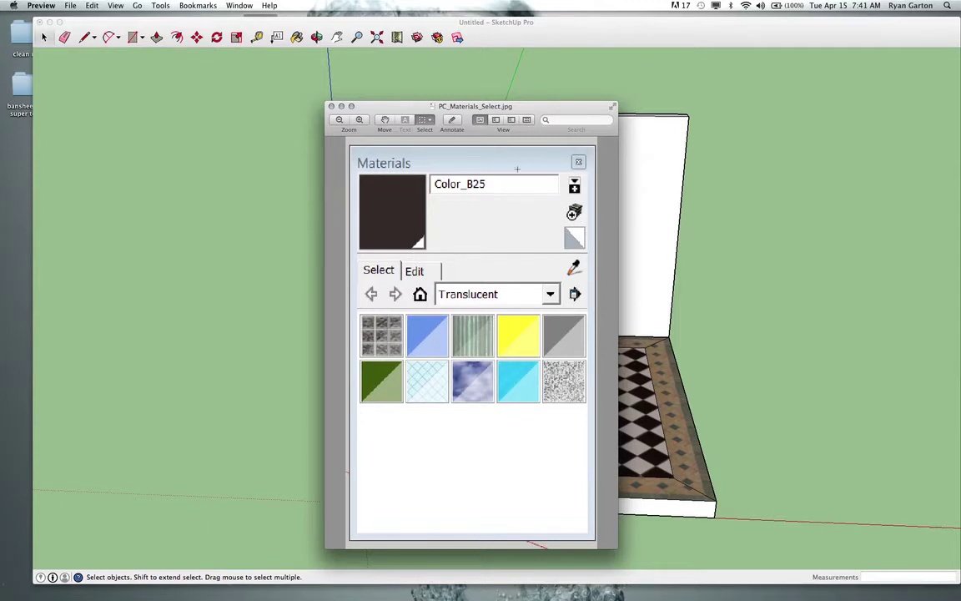
{"action": "left_click", "coordinate": [341, 106]}
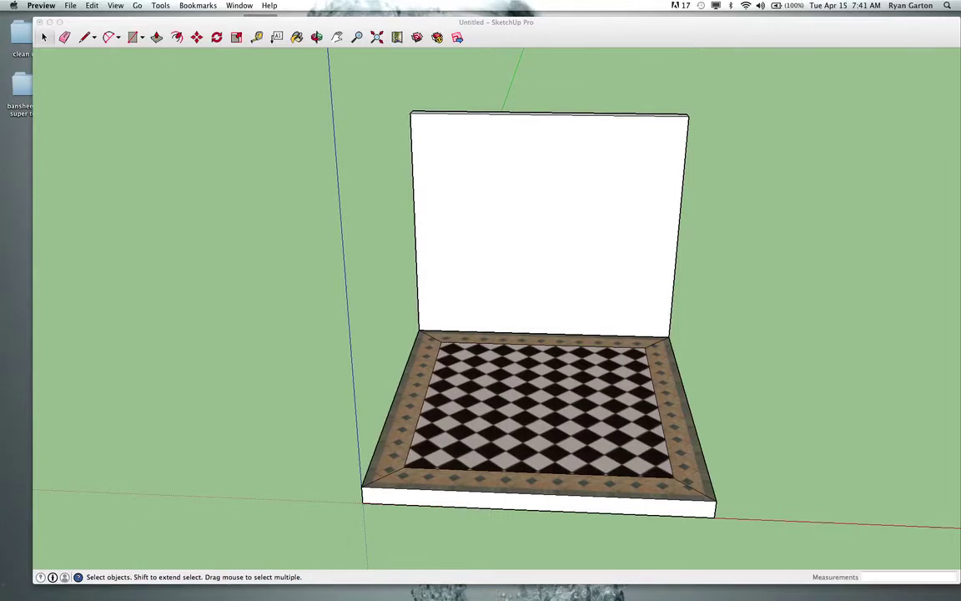
{"action": "left_click", "coordinate": [322, 318]}
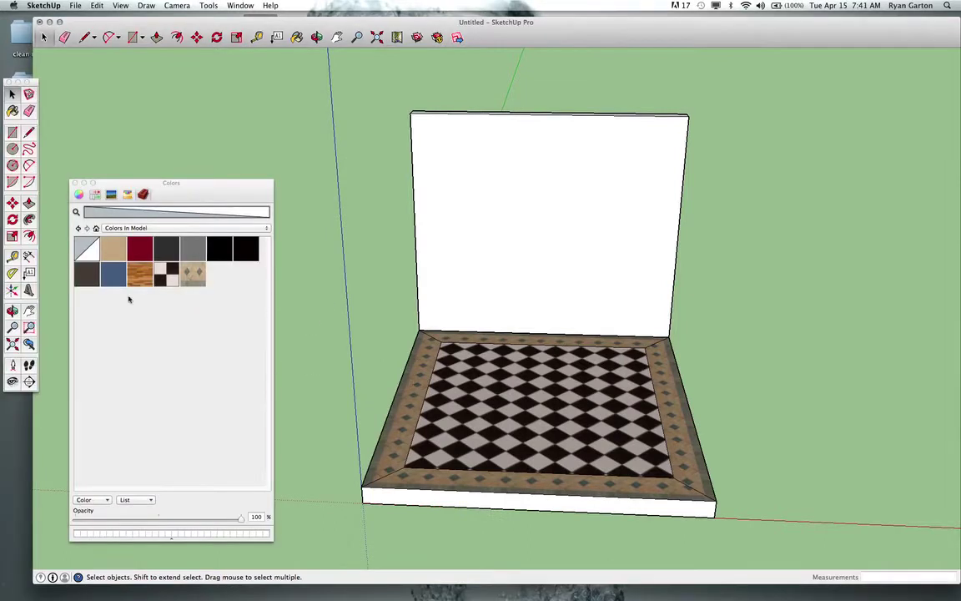
{"action": "left_click", "coordinate": [95, 227]}
{"action": "left_click", "coordinate": [216, 230]}
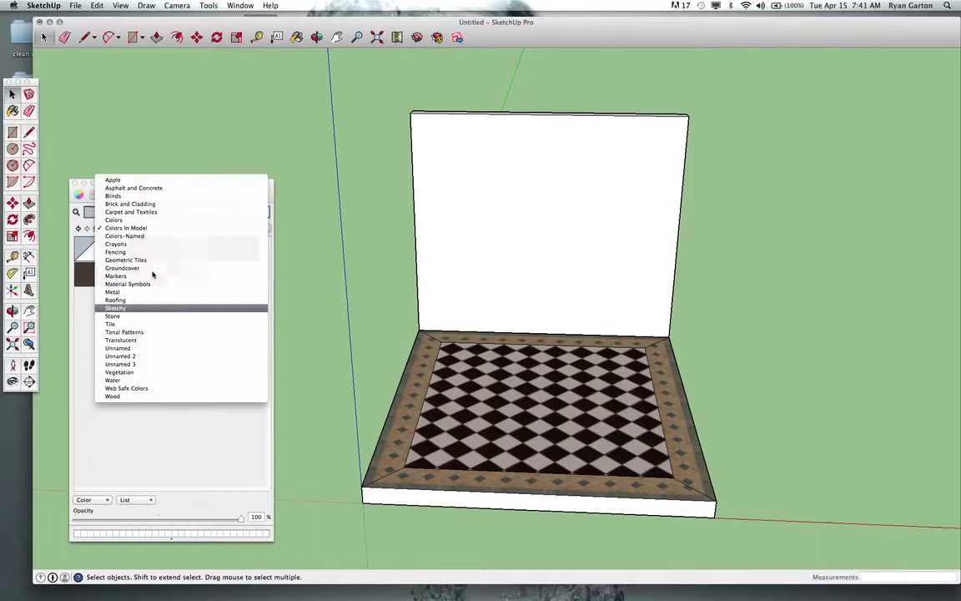
{"action": "left_click", "coordinate": [131, 406]}
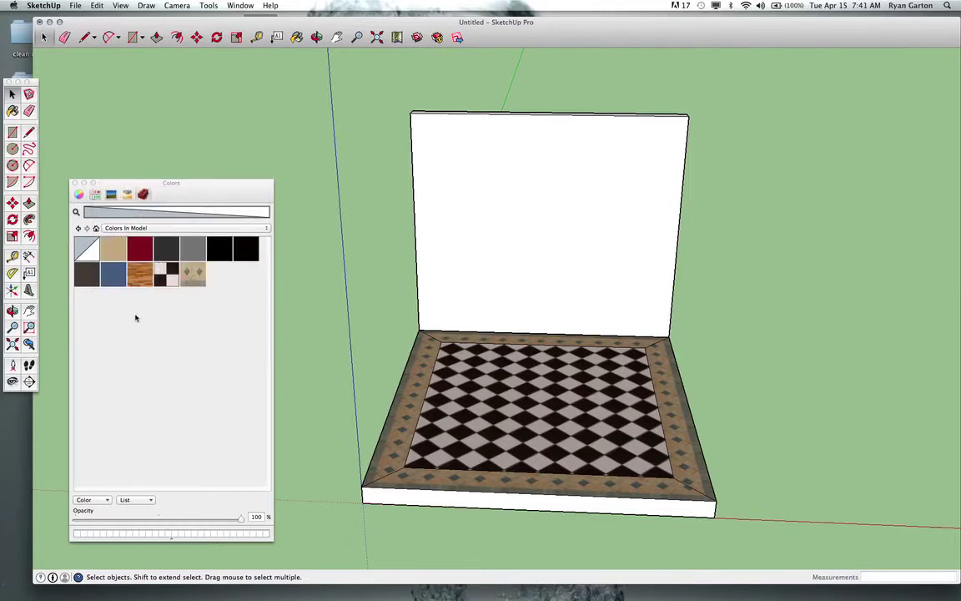
- Create a new texture material in the model from the Desktop image Artwork.jpg
{"action": "left_click", "coordinate": [90, 501]}
{"action": "left_click", "coordinate": [102, 538]}
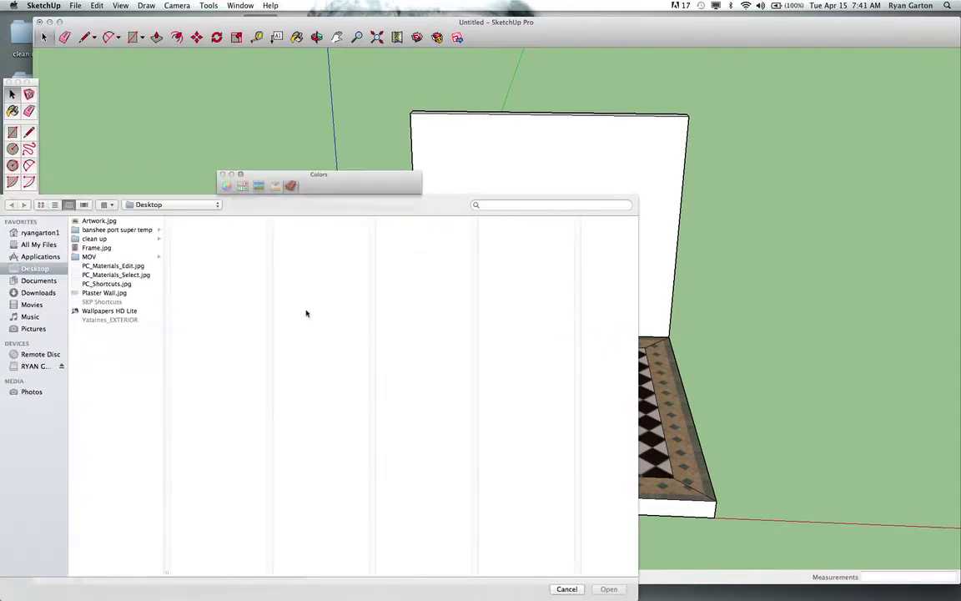
{"action": "left_click_drag", "start_coordinate": [362, 179], "coordinate": [420, 106]}
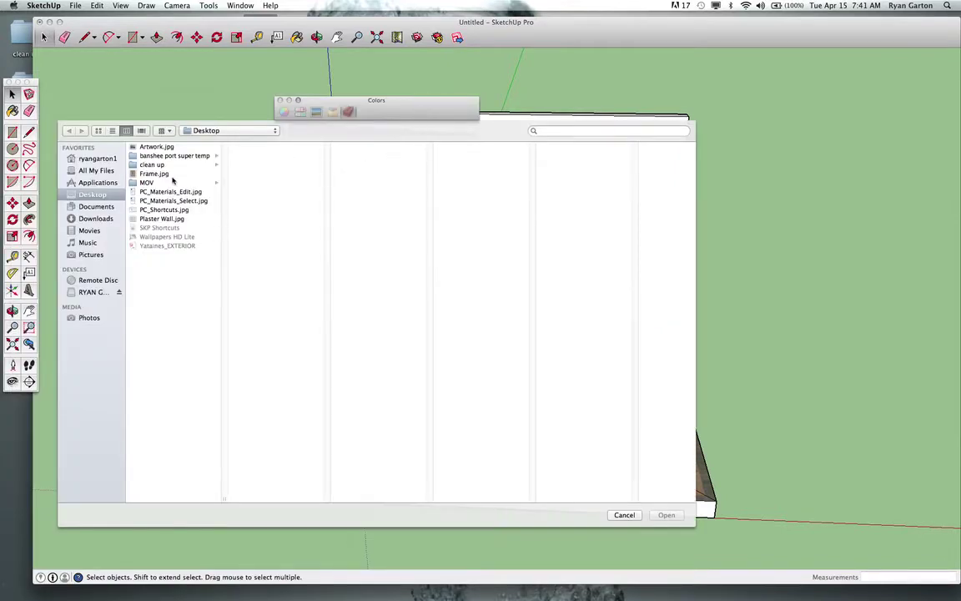
{"action": "left_click", "coordinate": [154, 147]}
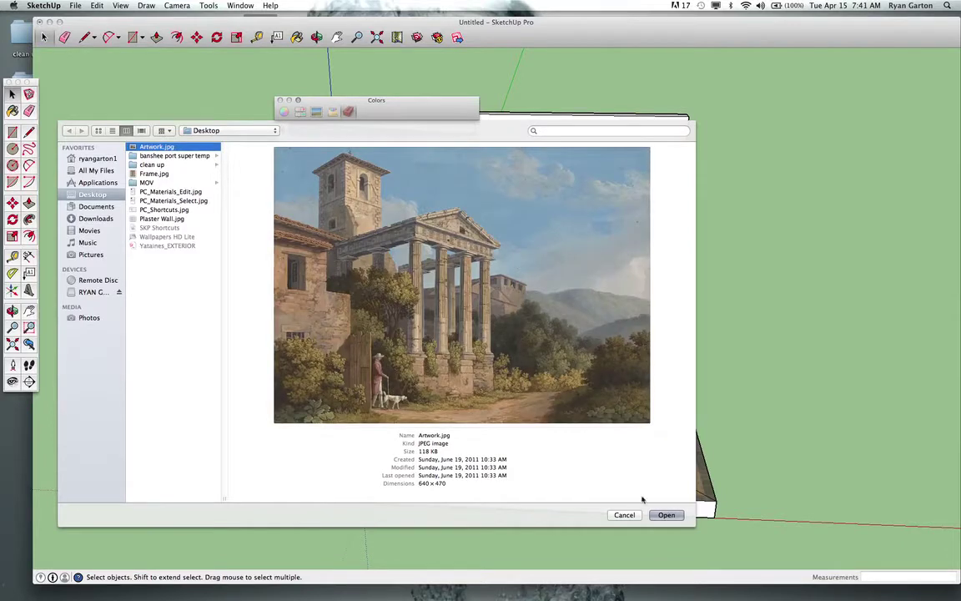
{"action": "left_click", "coordinate": [667, 514]}
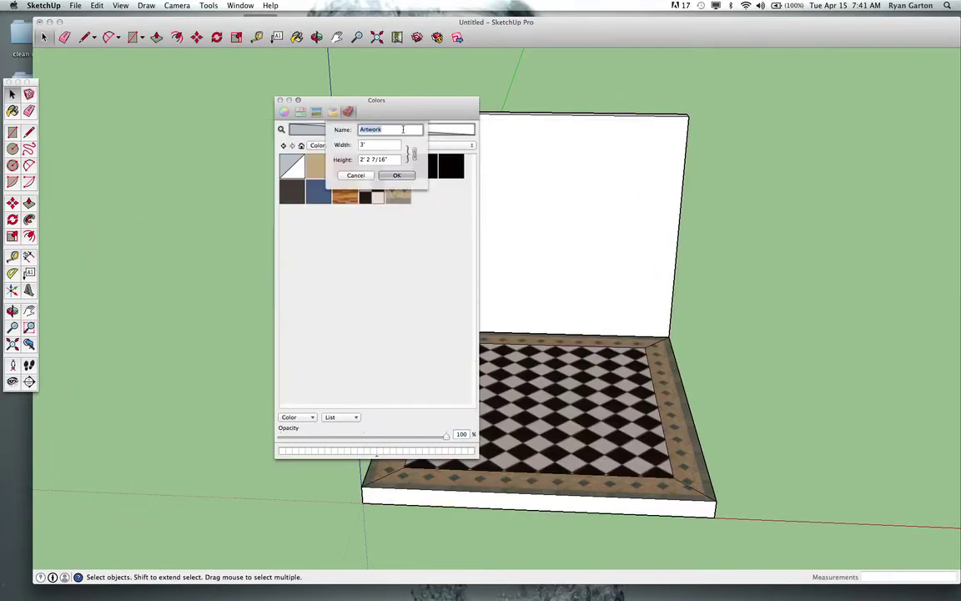
- Try a width of 4' for the Artwork texture, restore it to 3', and accept the material
{"action": "left_click_drag", "start_coordinate": [337, 101], "coordinate": [326, 112]}
{"action": "left_click", "coordinate": [361, 157]}
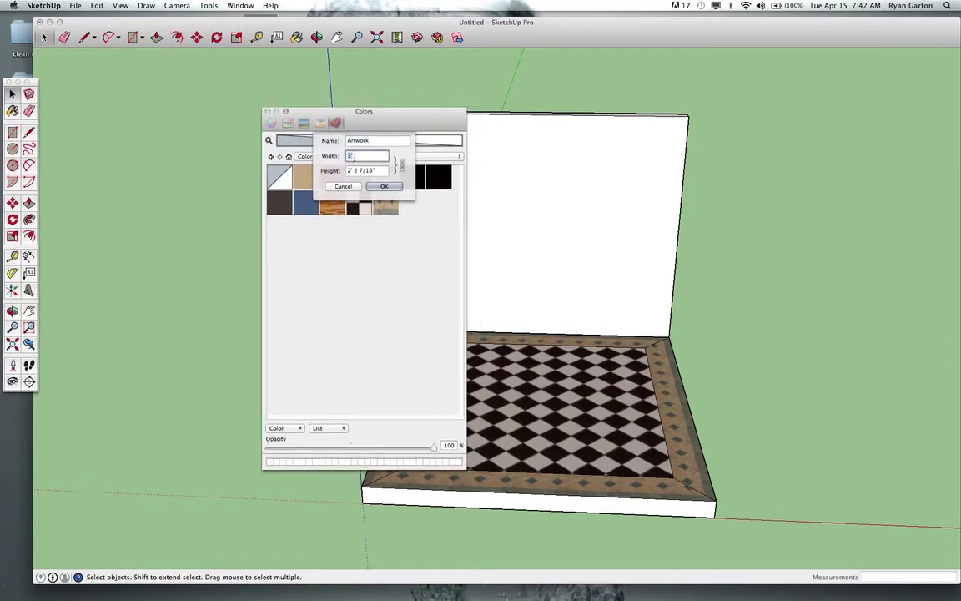
{"action": "left_click", "coordinate": [389, 187]}
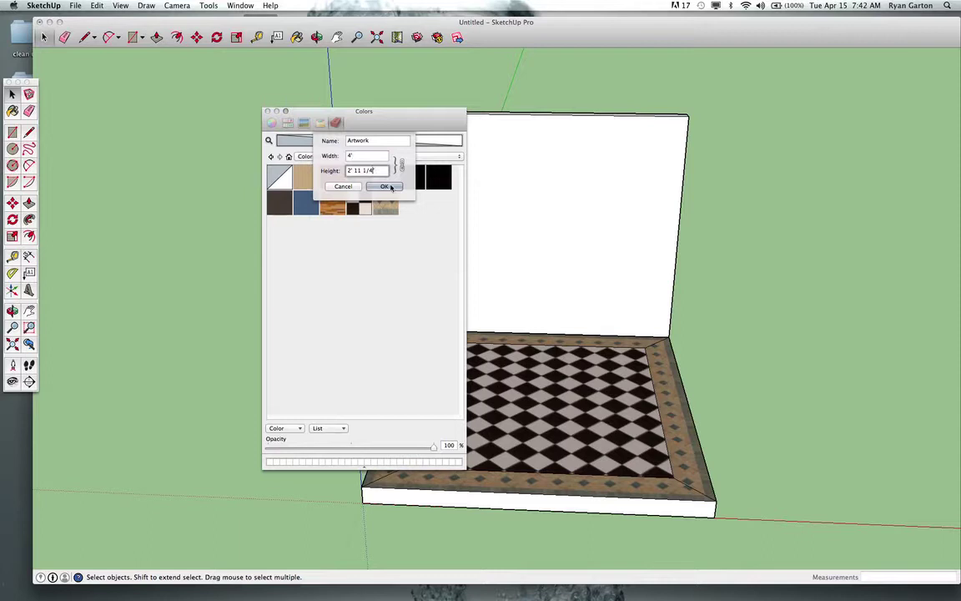
{"action": "double_click", "coordinate": [369, 156]}
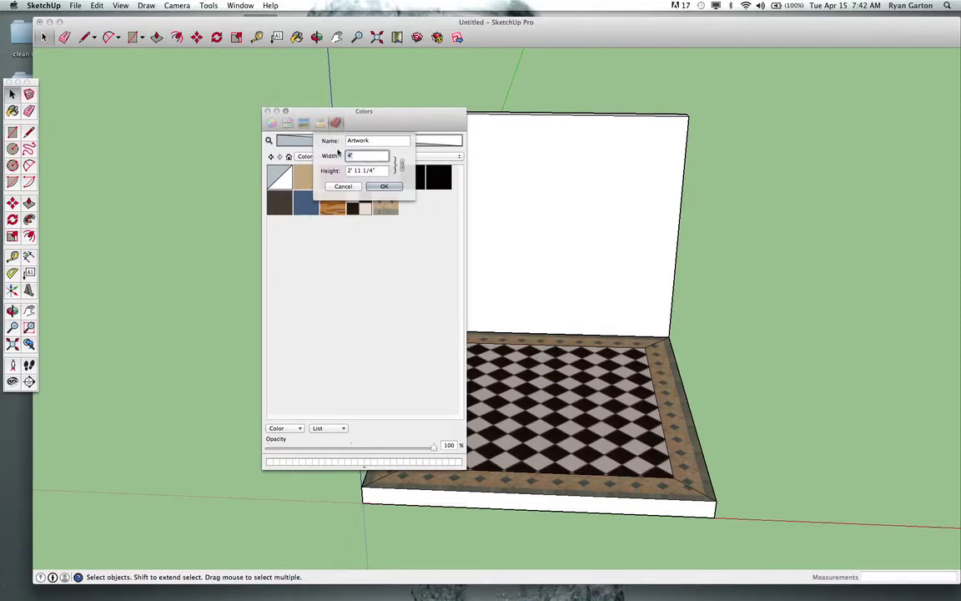
{"action": "left_click", "coordinate": [368, 171]}
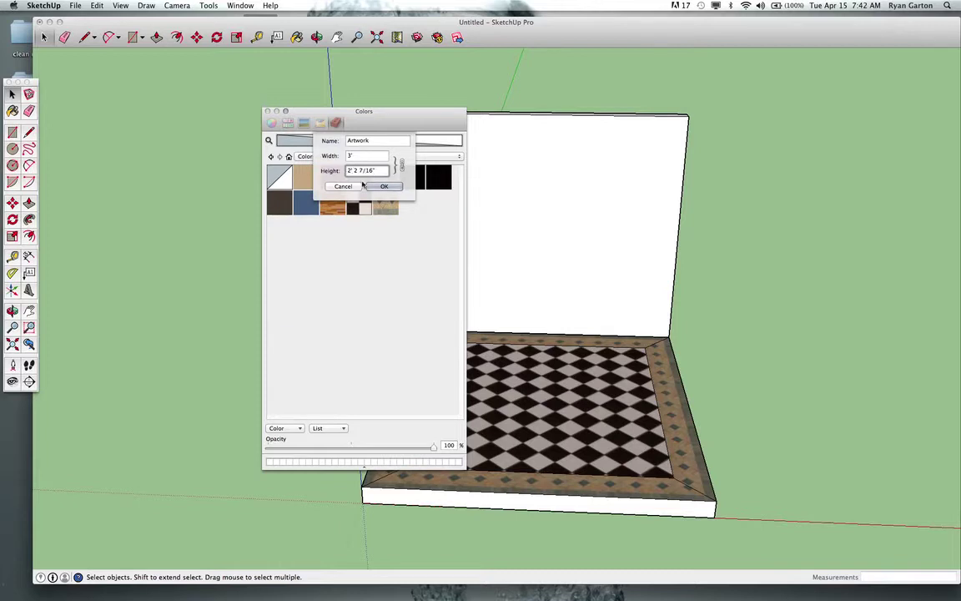
{"action": "left_click", "coordinate": [383, 186]}
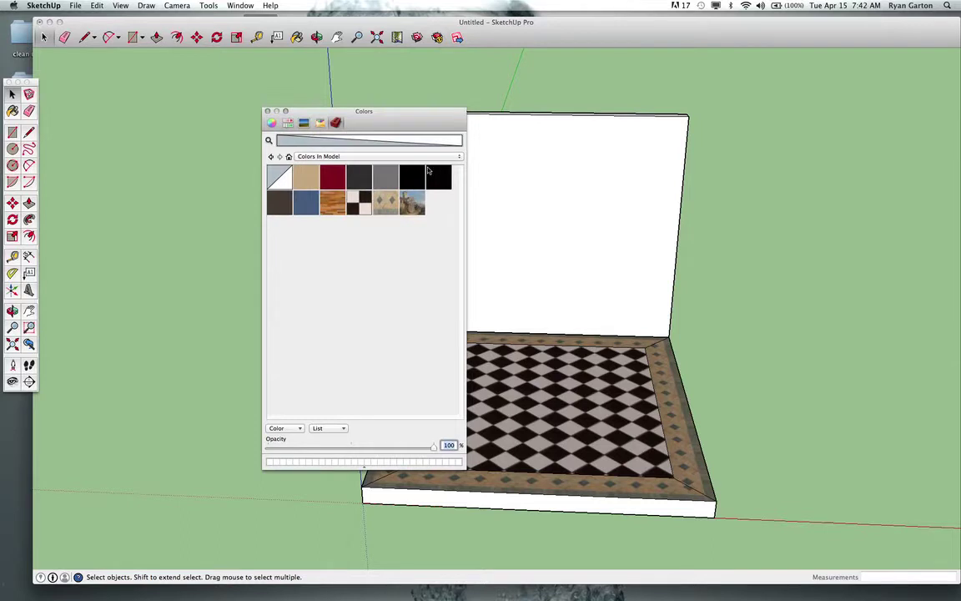
- Draw a rectangle about 5' 4" by 3' 9" in the middle of the wall's front face
{"action": "left_click_drag", "start_coordinate": [399, 112], "coordinate": [290, 112]}
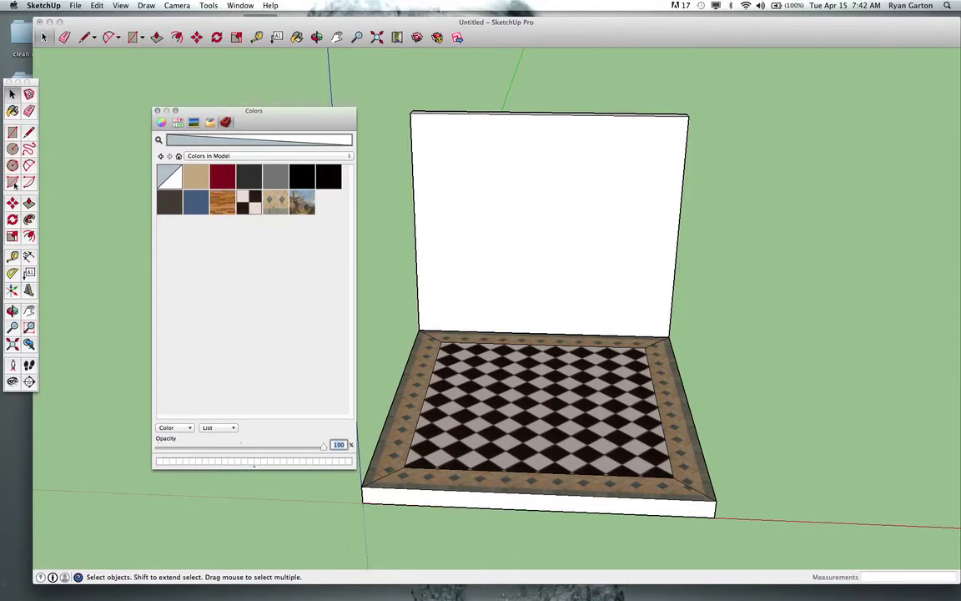
{"action": "left_click", "coordinate": [12, 132]}
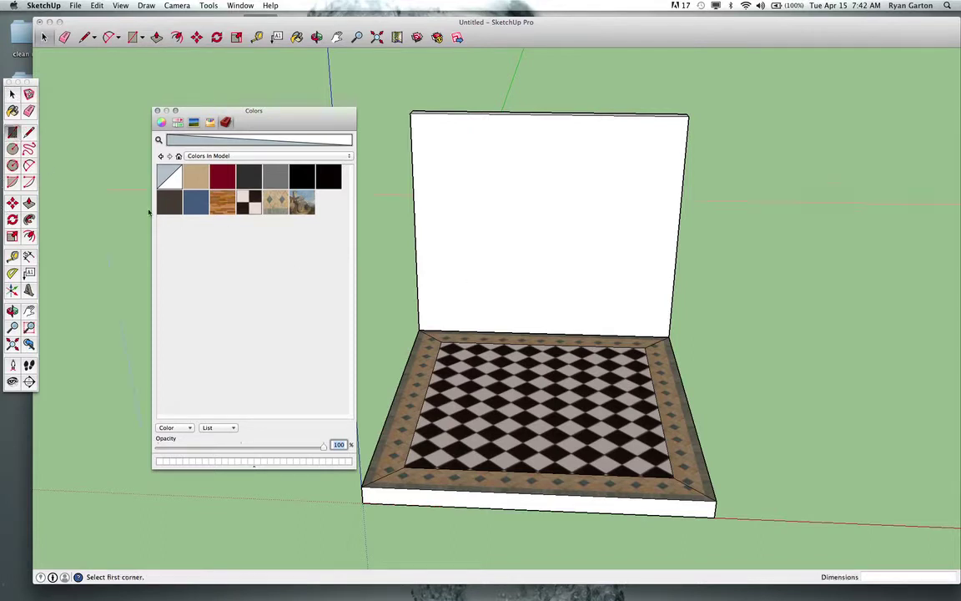
{"action": "left_click", "coordinate": [480, 277]}
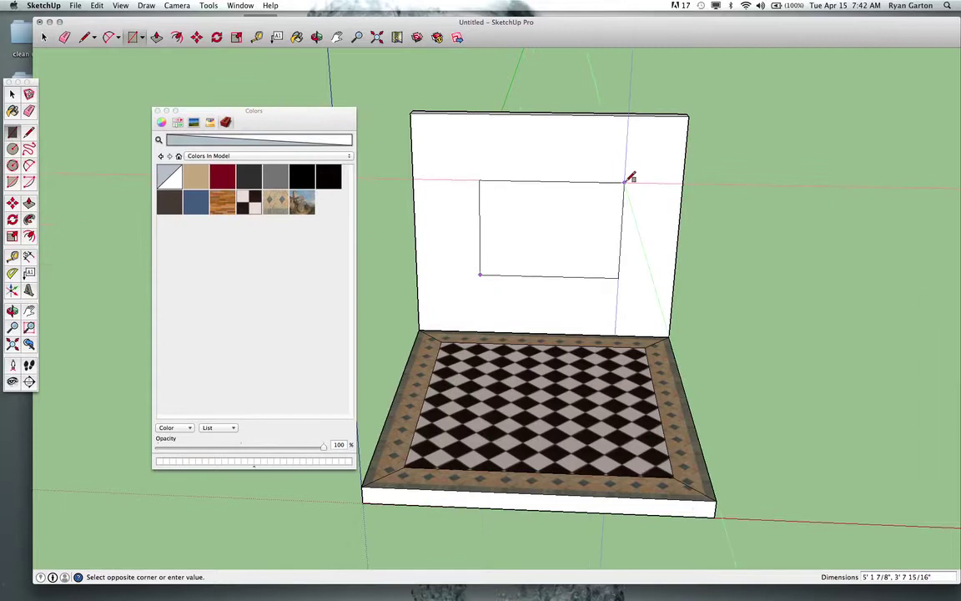
{"action": "left_click", "coordinate": [626, 178]}
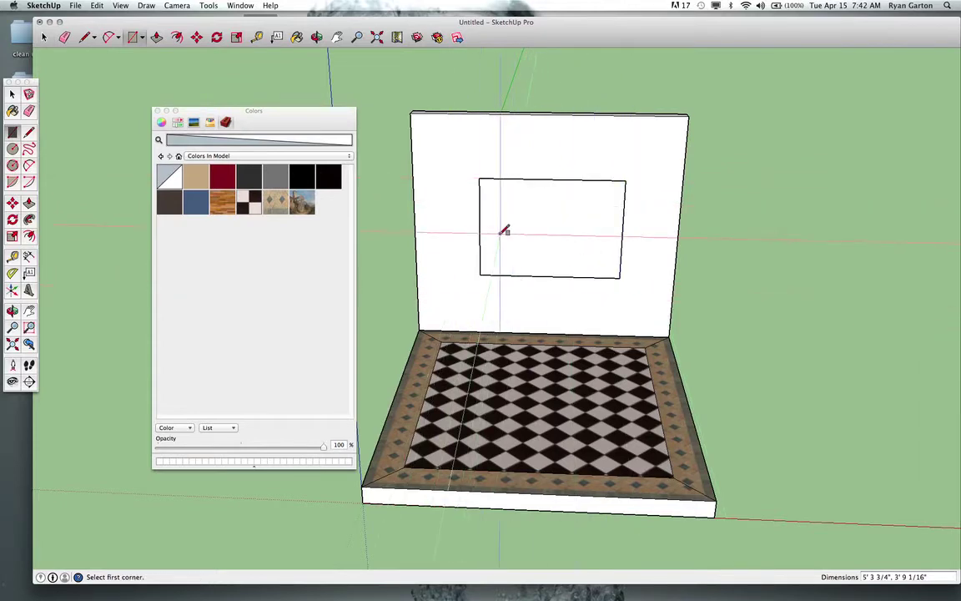
- Select the wall rectangle's face and edges and turn them into a group
{"action": "middle_click_drag", "start_coordinate": [504, 227], "coordinate": [672, 258]}
{"action": "scroll", "coordinate": [465, 223], "scroll_direction": "up", "scroll_amount": 5}
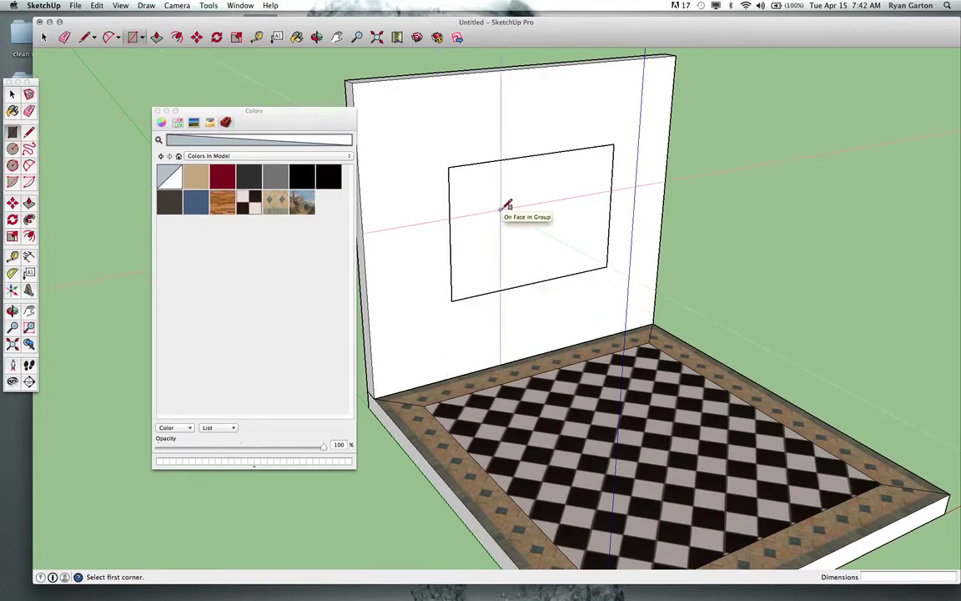
{"action": "scroll", "coordinate": [507, 233], "scroll_direction": "up", "scroll_amount": 2}
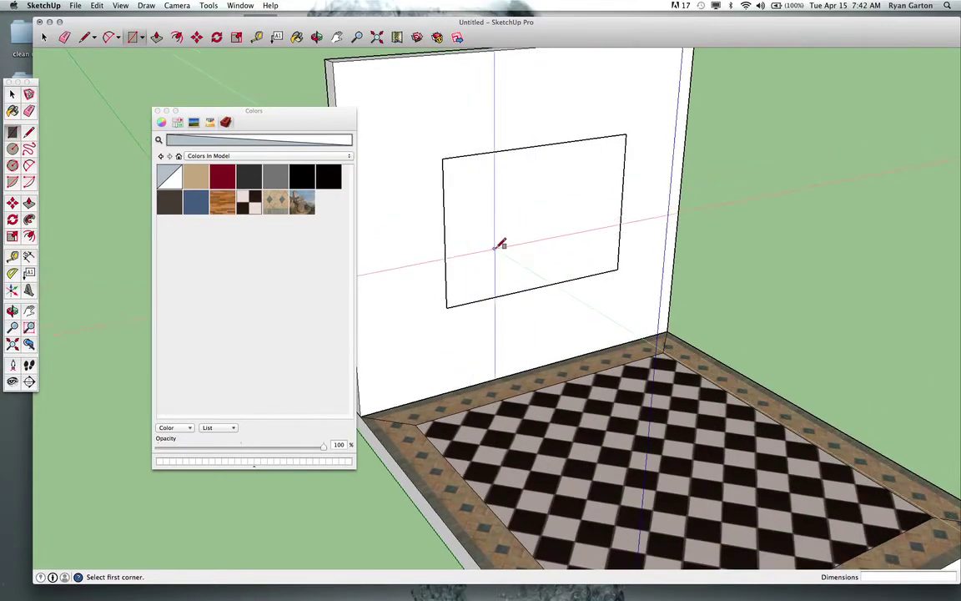
{"action": "middle_click_drag", "start_coordinate": [573, 236], "coordinate": [559, 372]}
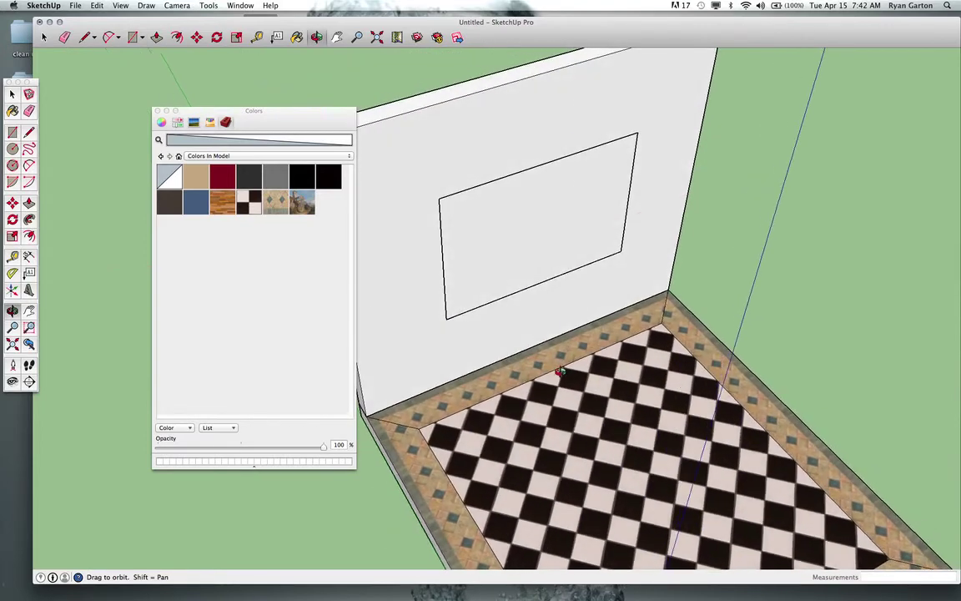
{"action": "key", "text": "r"}
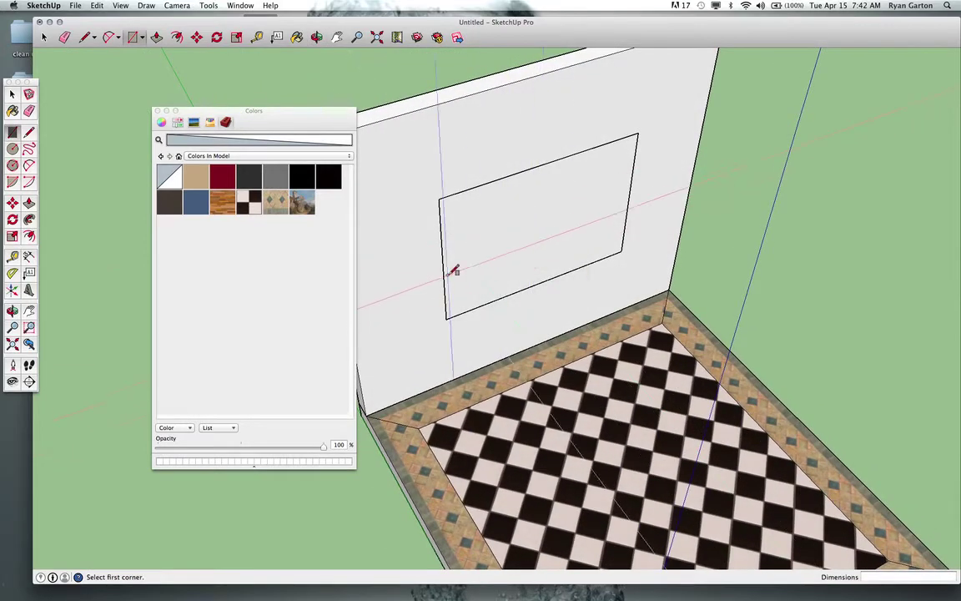
{"action": "key", "text": "space"}
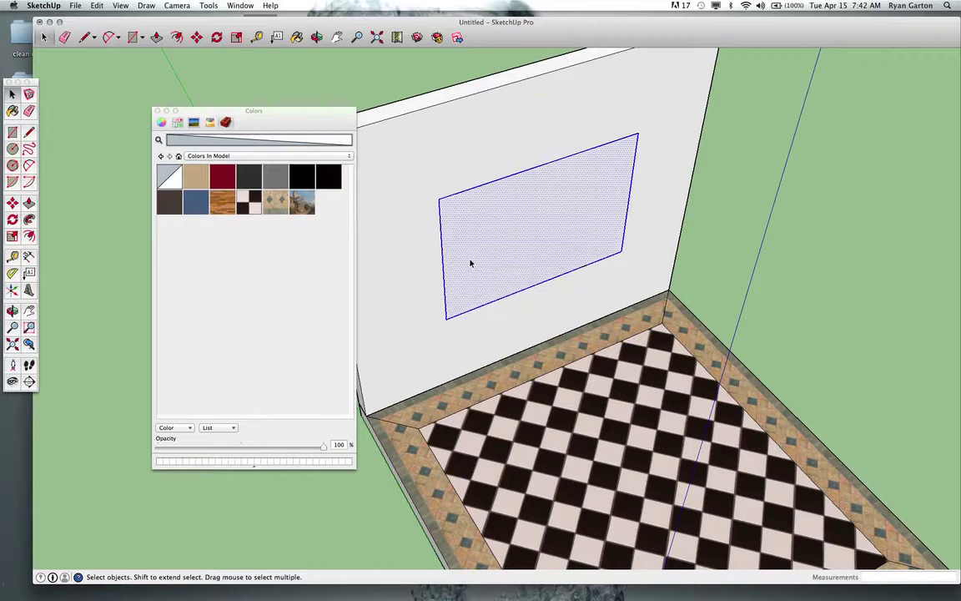
- Paint the rectangle group on the wall with the last black swatch of the model's colors
{"action": "left_click", "coordinate": [303, 175]}
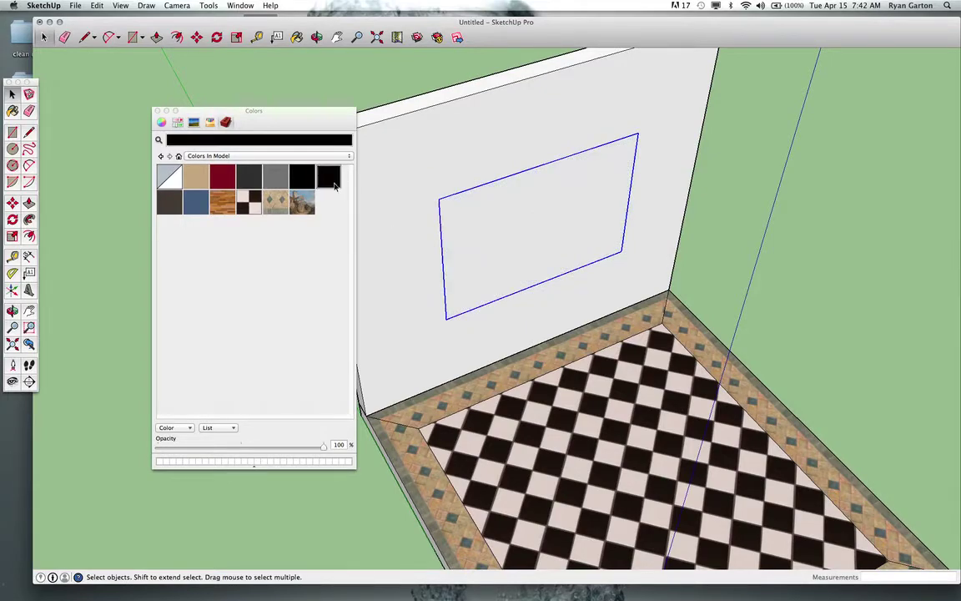
{"action": "left_click", "coordinate": [509, 229]}
{"action": "mouse_move", "coordinate": [522, 245]}
{"action": "middle_mouse_down"}
{"action": "mouse_move", "coordinate": [574, 244]}
{"action": "mouse_move", "coordinate": [579, 210]}
{"action": "mouse_move", "coordinate": [569, 301]}
{"action": "mouse_move", "coordinate": [571, 223]}
{"action": "mouse_move", "coordinate": [554, 264]}
{"action": "mouse_move", "coordinate": [575, 273]}
{"action": "mouse_move", "coordinate": [568, 236]}
{"action": "mouse_move", "coordinate": [547, 260]}
{"action": "mouse_move", "coordinate": [562, 273]}
{"action": "mouse_move", "coordinate": [592, 259]}
{"action": "mouse_move", "coordinate": [590, 406]}
{"action": "middle_mouse_up"}
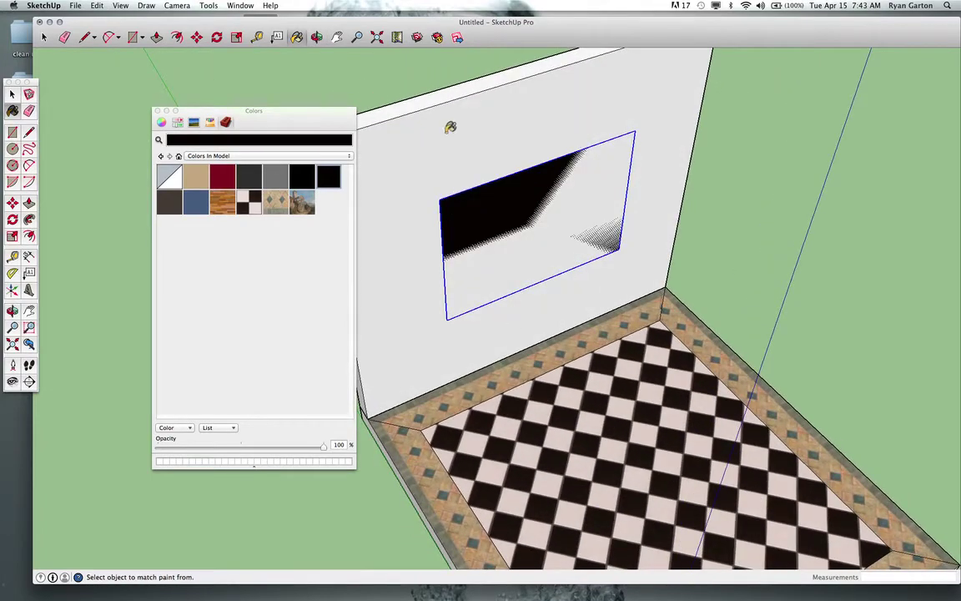
{"action": "key", "text": "space"}
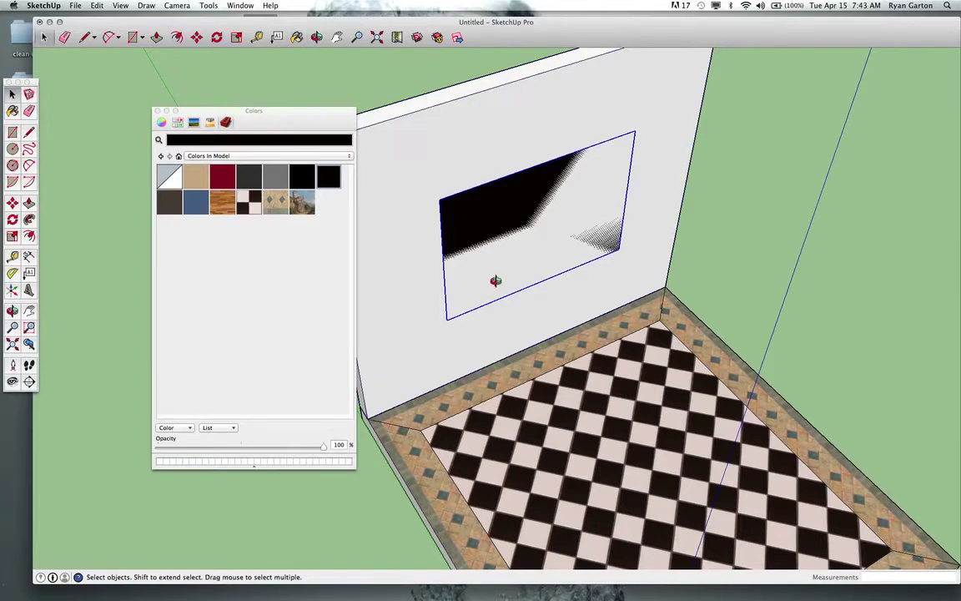
- Open the black rectangle group, Push/Pull its face out 1" from the wall, and close the group
{"action": "mouse_move", "coordinate": [496, 280]}
{"action": "middle_mouse_down"}
{"action": "mouse_move", "coordinate": [603, 193]}
{"action": "mouse_move", "coordinate": [566, 157]}
{"action": "mouse_move", "coordinate": [519, 251]}
{"action": "mouse_move", "coordinate": [602, 215]}
{"action": "mouse_move", "coordinate": [525, 241]}
{"action": "mouse_move", "coordinate": [571, 213]}
{"action": "mouse_move", "coordinate": [543, 228]}
{"action": "mouse_move", "coordinate": [575, 237]}
{"action": "mouse_move", "coordinate": [532, 232]}
{"action": "middle_mouse_up"}
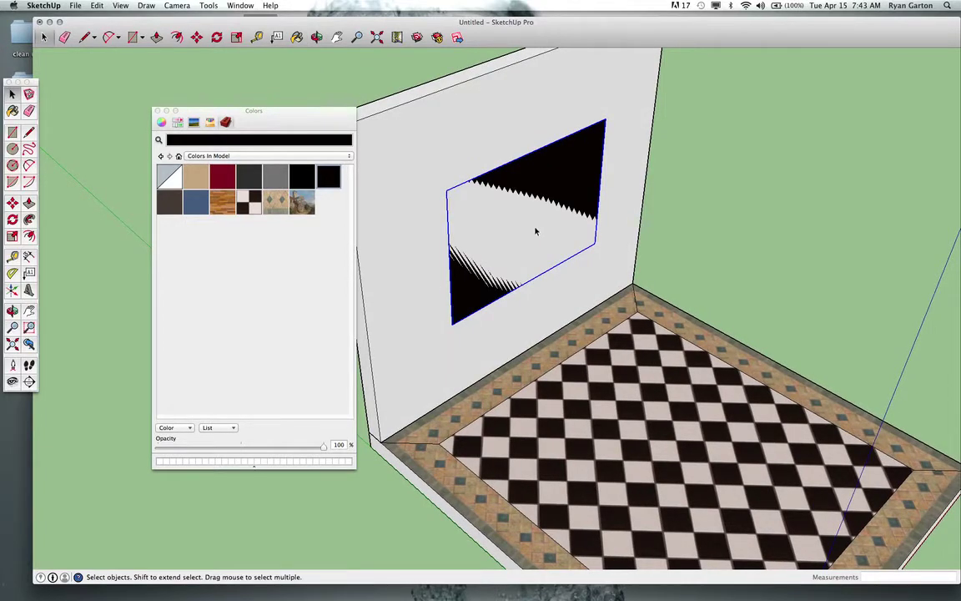
{"action": "middle_click_drag", "start_coordinate": [536, 230], "coordinate": [515, 229]}
{"action": "double_click", "coordinate": [512, 239]}
{"action": "key", "text": "p"}
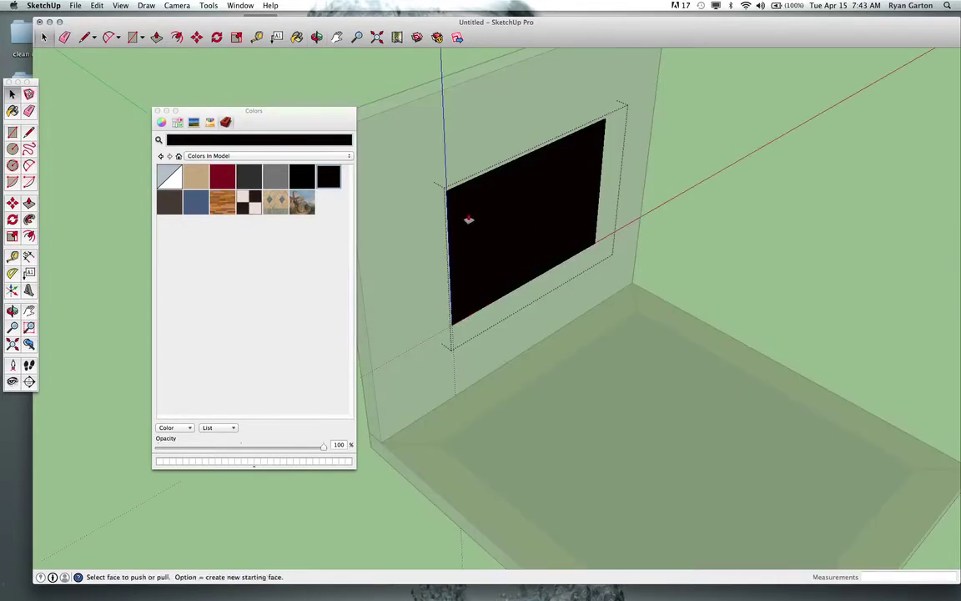
{"action": "left_click_drag", "start_coordinate": [468, 217], "coordinate": [480, 223]}
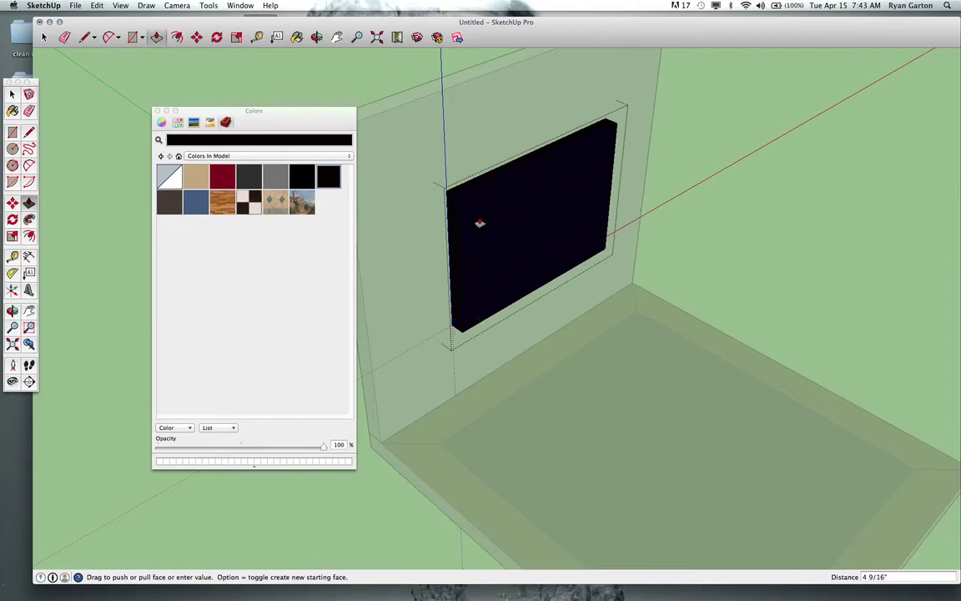
{"action": "key", "text": "Return"}
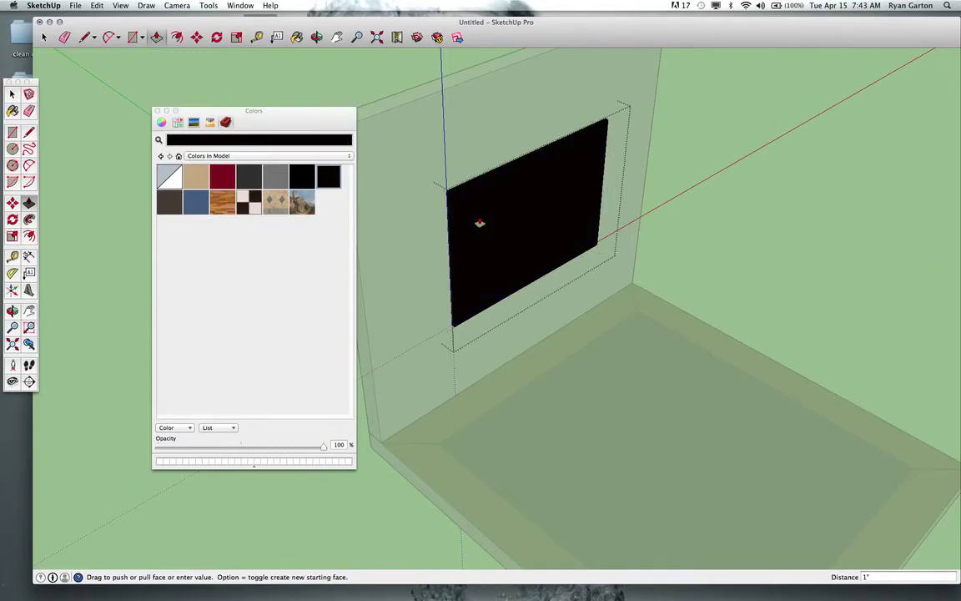
{"action": "key", "text": "space"}
{"action": "left_click", "coordinate": [590, 340]}
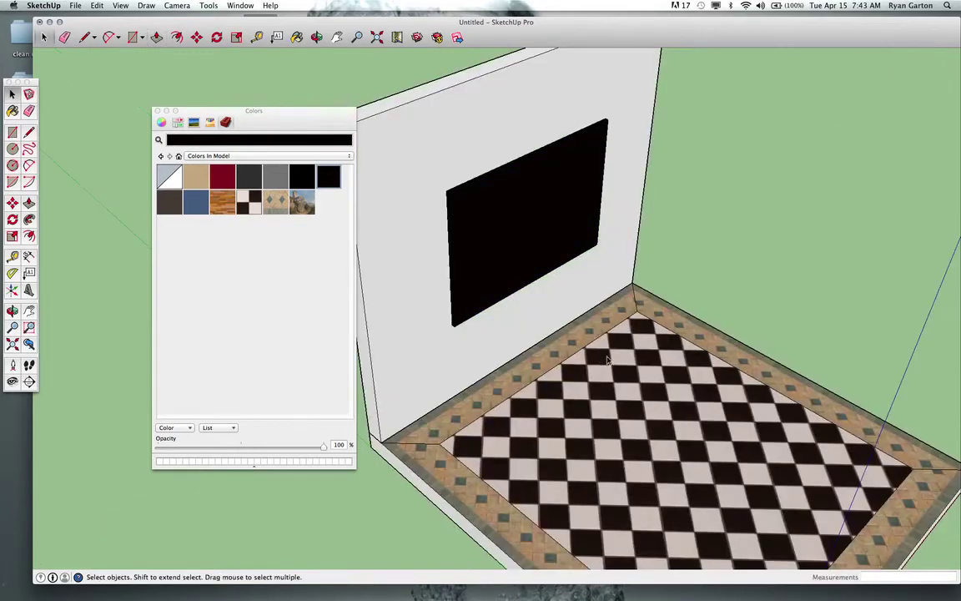
- Open the black panel group and paint its front face with the Artwork texture
{"action": "middle_click_drag", "start_coordinate": [599, 357], "coordinate": [507, 360]}
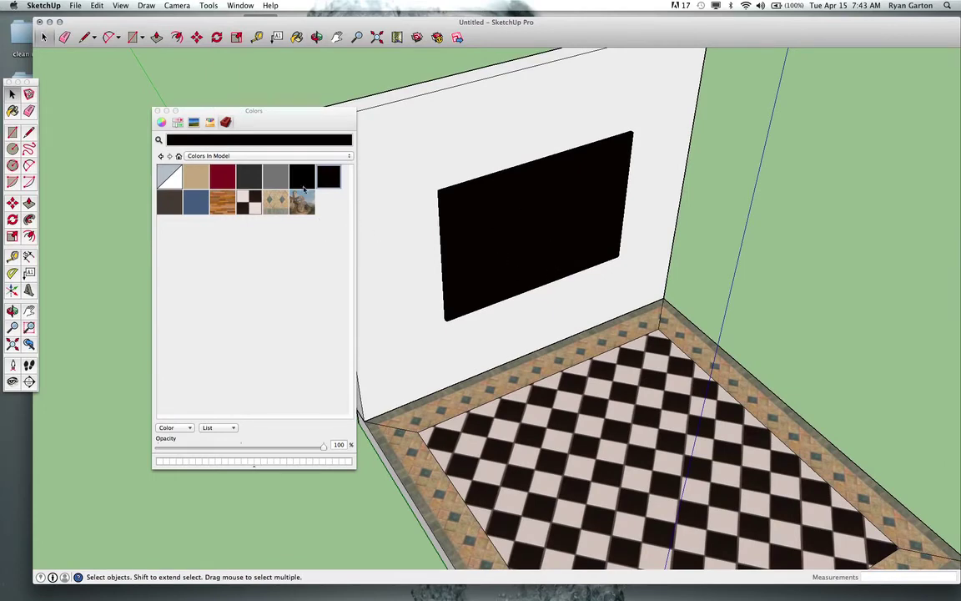
{"action": "double_click", "coordinate": [476, 226]}
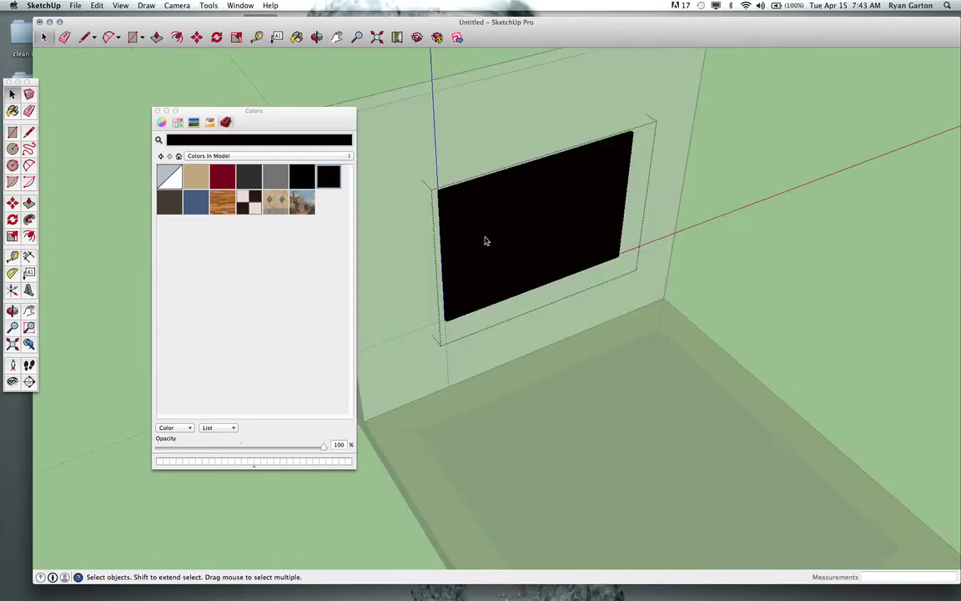
{"action": "left_click", "coordinate": [312, 205]}
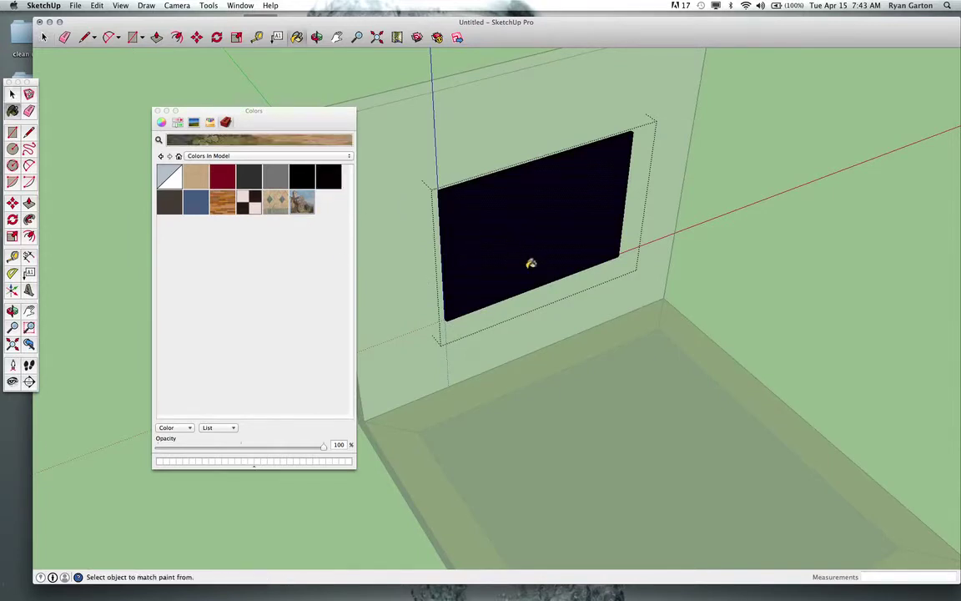
{"action": "left_click", "coordinate": [531, 264]}
{"action": "scroll", "coordinate": [547, 251], "scroll_direction": "up", "scroll_amount": 1}
{"action": "middle_click_drag", "start_coordinate": [547, 252], "coordinate": [399, 141]}
{"action": "scroll", "coordinate": [608, 253], "scroll_direction": "up", "scroll_amount": 3}
{"action": "scroll", "coordinate": [523, 180], "scroll_direction": "up", "scroll_amount": 2}
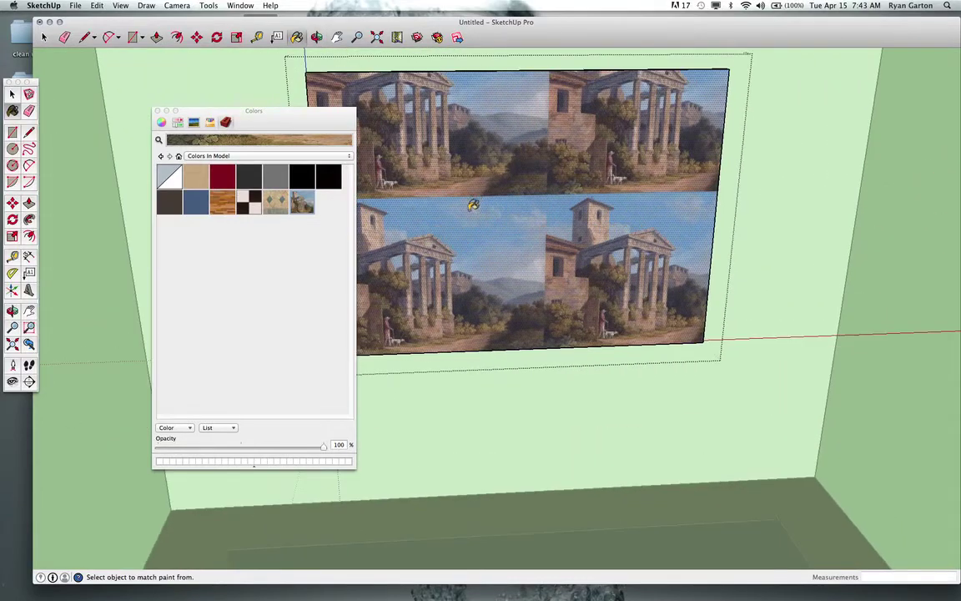
{"action": "scroll", "coordinate": [581, 244], "scroll_direction": "down", "scroll_amount": 4}
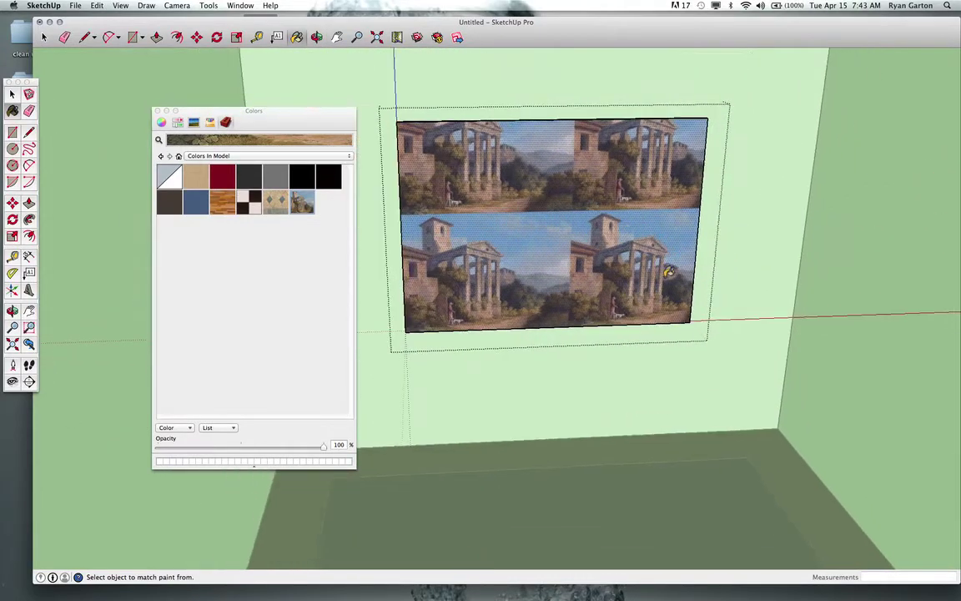
- Place a vertical guide 3' from the panel's left edge, along the seam between the repeated artwork images
{"action": "middle_click_drag", "start_coordinate": [603, 251], "coordinate": [427, 260]}
{"action": "scroll", "coordinate": [427, 259], "scroll_direction": "up", "scroll_amount": 2}
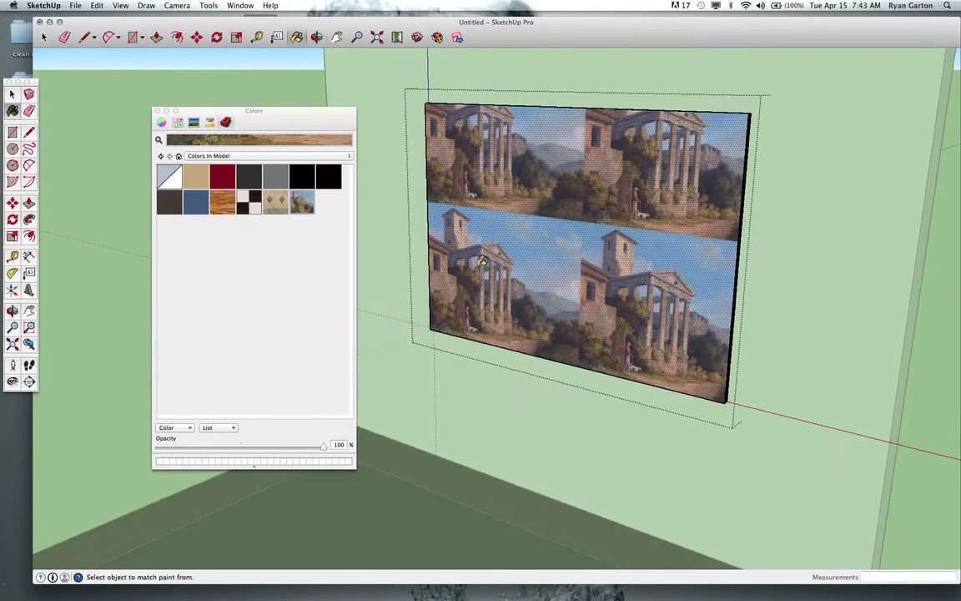
{"action": "key", "text": "t"}
{"action": "left_click", "coordinate": [431, 261]}
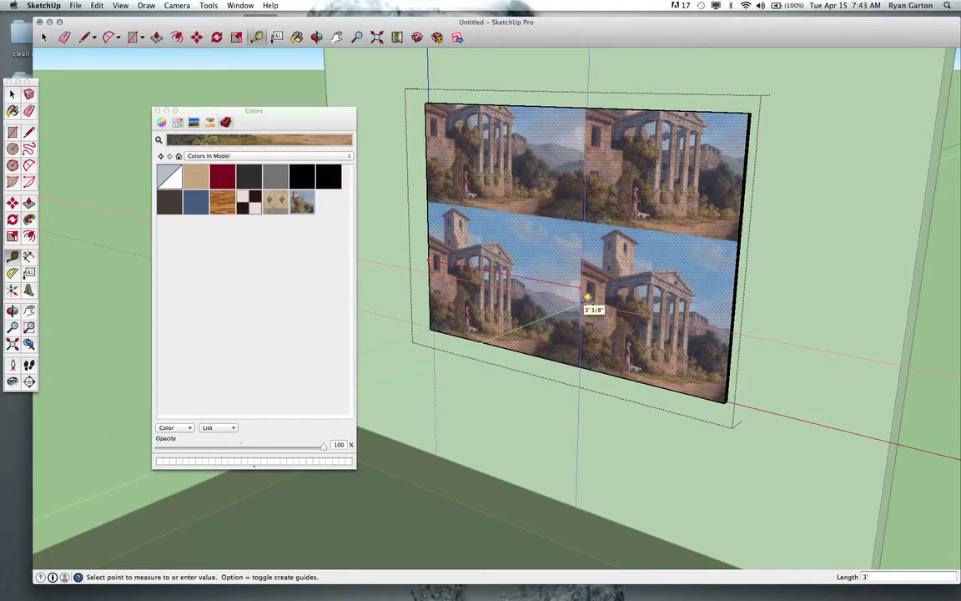
{"action": "left_click", "coordinate": [587, 298]}
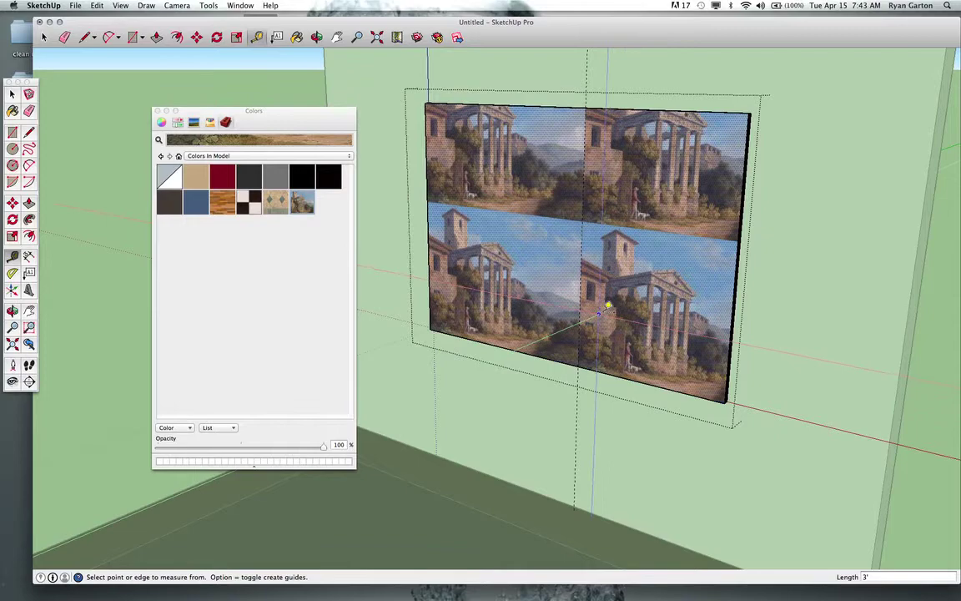
- Push/Pull the panel's right side face in to the vertical guide so the panel is one artwork image wide
{"action": "scroll", "coordinate": [599, 314], "scroll_direction": "up", "scroll_amount": 3}
{"action": "middle_click_drag", "start_coordinate": [646, 322], "coordinate": [421, 288]}
{"action": "key", "text": "p"}
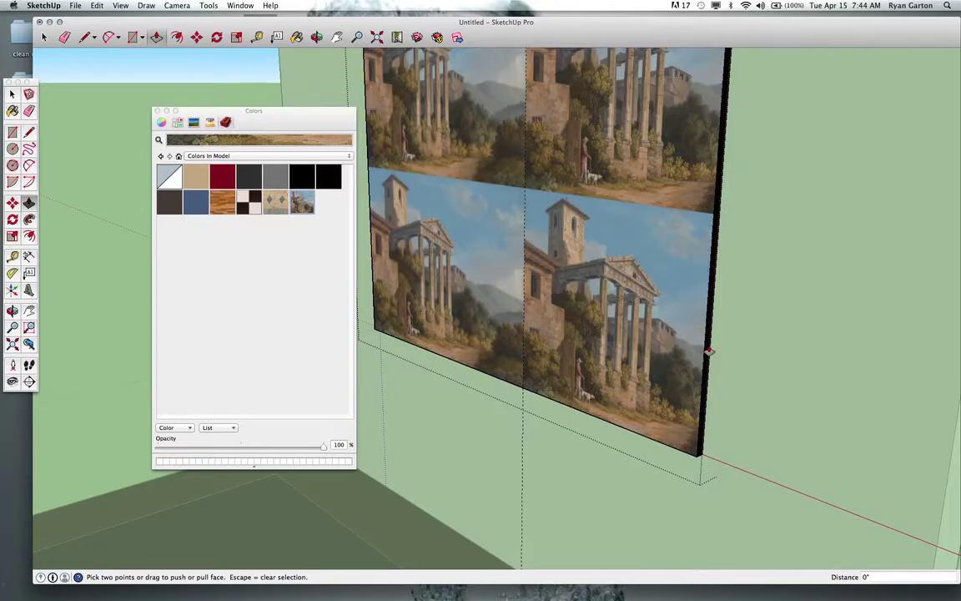
{"action": "left_click_drag", "start_coordinate": [709, 354], "coordinate": [525, 385]}
{"action": "scroll", "coordinate": [578, 390], "scroll_direction": "down", "scroll_amount": 2}
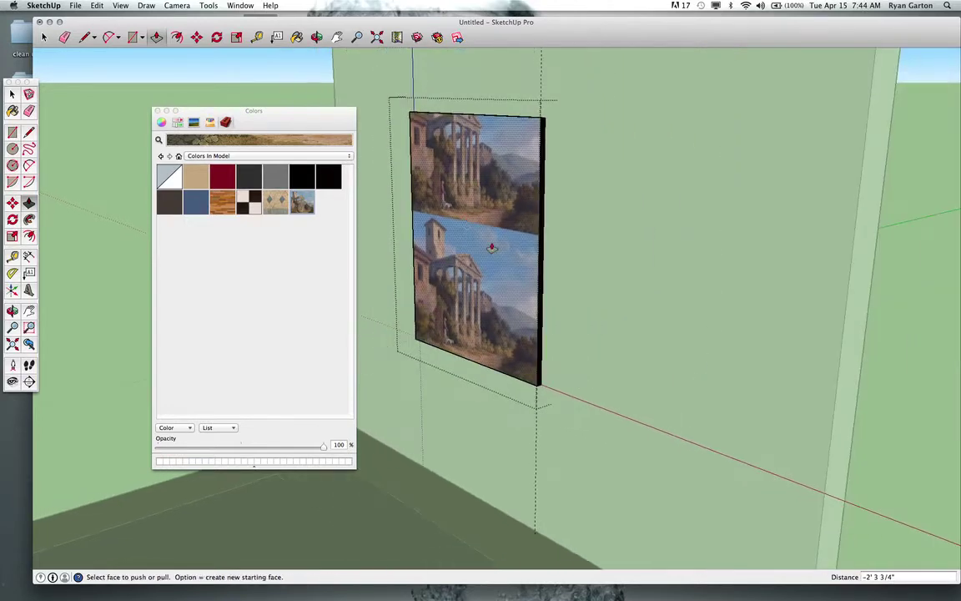
- Push/Pull the panel's top face down about 1' 6 7/8" to the seam above the lower artwork image, and close the group
{"action": "middle_click_drag", "start_coordinate": [445, 197], "coordinate": [496, 342]}
{"action": "scroll", "coordinate": [525, 200], "scroll_direction": "up", "scroll_amount": 1}
{"action": "left_click", "coordinate": [525, 200]}
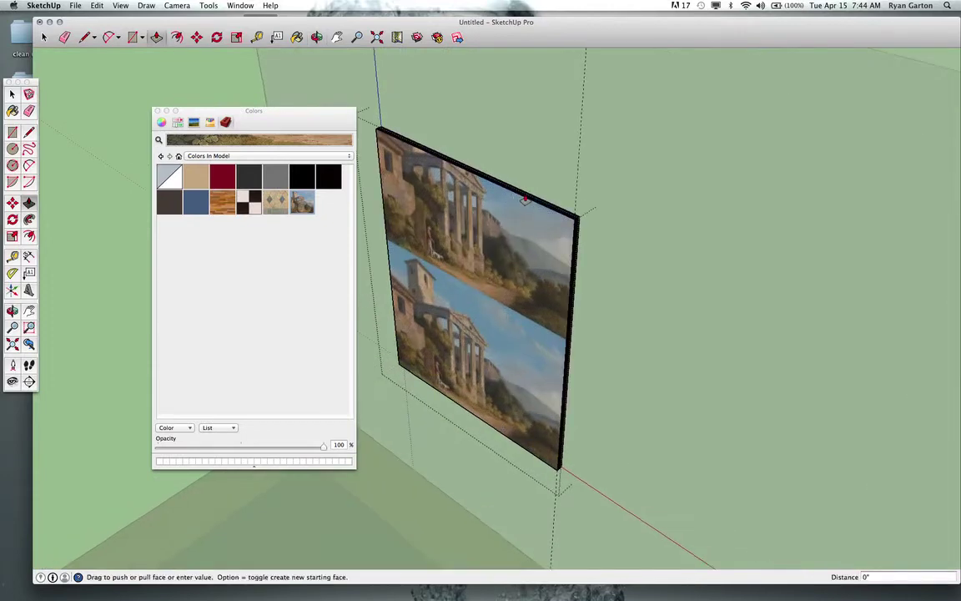
{"action": "middle_click_drag", "start_coordinate": [492, 285], "coordinate": [549, 213]}
{"action": "scroll", "coordinate": [547, 242], "scroll_direction": "up", "scroll_amount": 5}
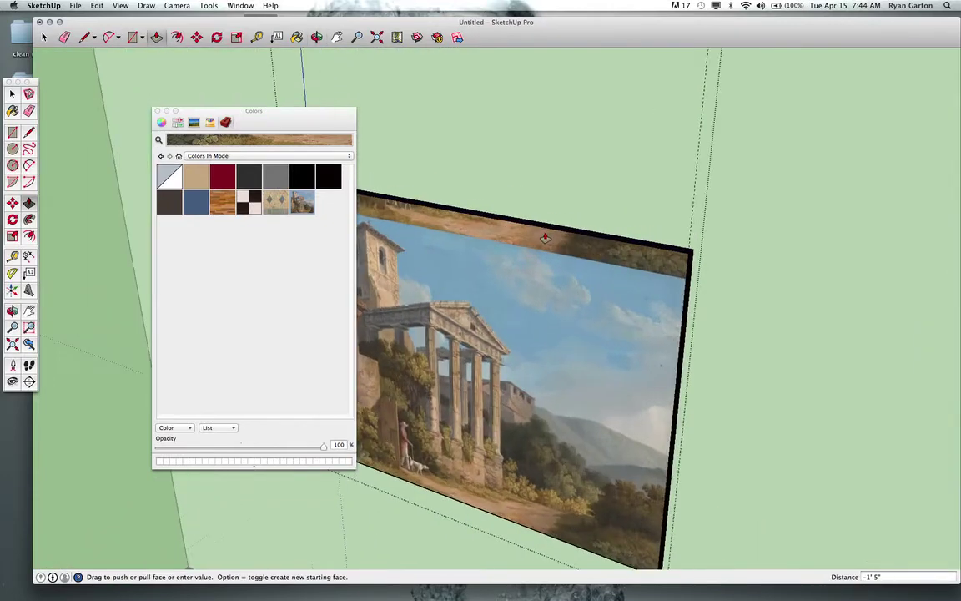
{"action": "left_click_drag", "start_coordinate": [547, 265], "coordinate": [548, 266]}
{"action": "scroll", "coordinate": [661, 253], "scroll_direction": "down", "scroll_amount": 6}
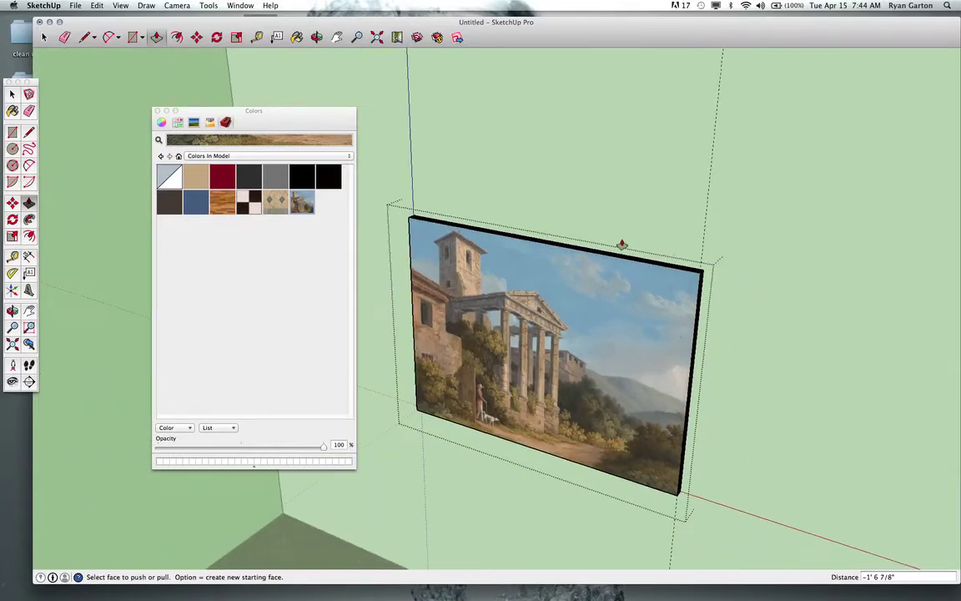
{"action": "scroll", "coordinate": [626, 256], "scroll_direction": "down", "scroll_amount": 3}
{"action": "key", "text": "space"}
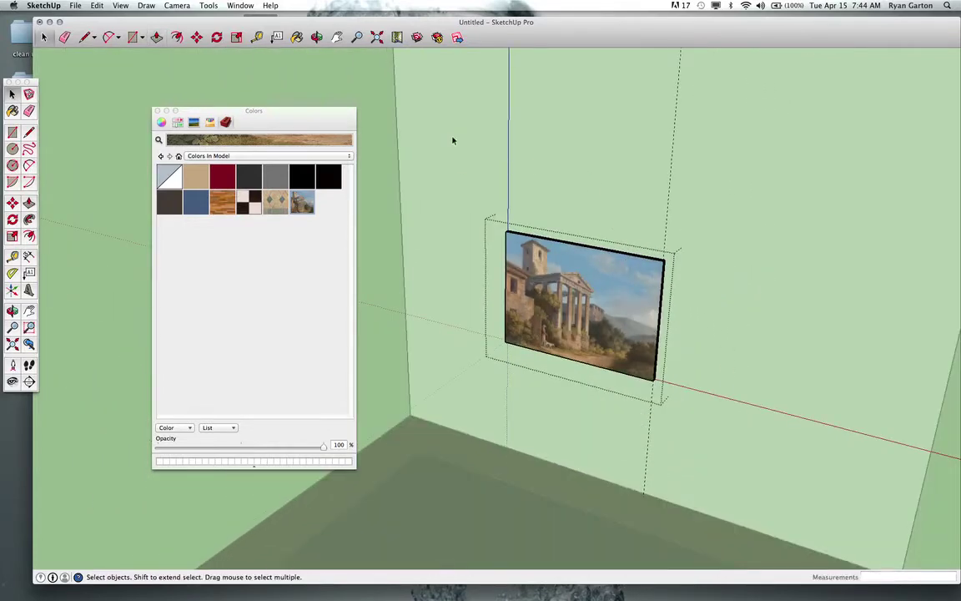
{"action": "left_click", "coordinate": [453, 139]}
- Move the artwork panel horizontally along the wall to align its top midpoint with the midpoint of the wall's top edge
{"action": "scroll", "coordinate": [480, 289], "scroll_direction": "down", "scroll_amount": 4}
{"action": "middle_click_drag", "start_coordinate": [488, 305], "coordinate": [664, 358]}
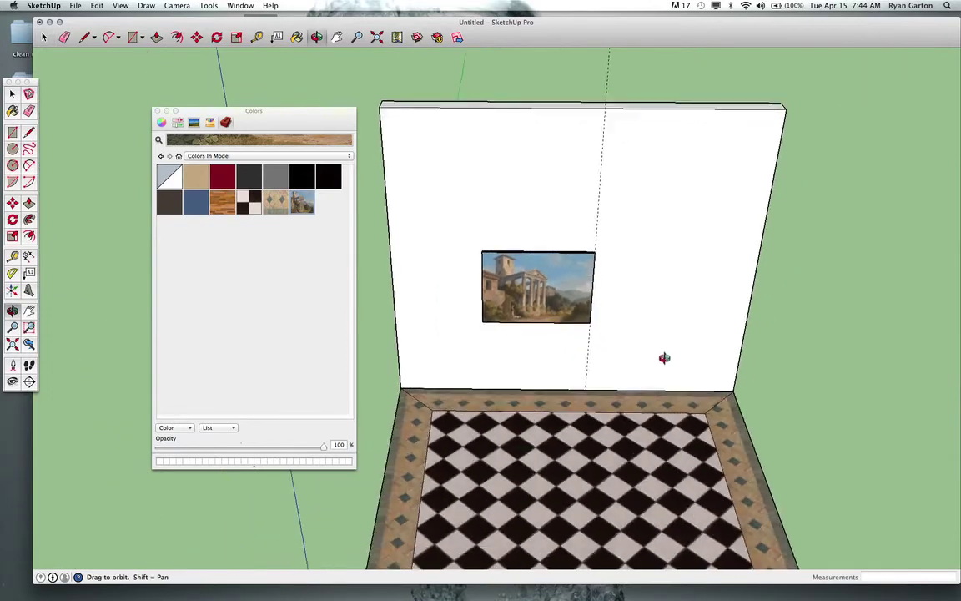
{"action": "scroll", "coordinate": [638, 356], "scroll_direction": "down", "scroll_amount": 2}
{"action": "scroll", "coordinate": [541, 311], "scroll_direction": "up", "scroll_amount": 3}
{"action": "left_click", "coordinate": [531, 291]}
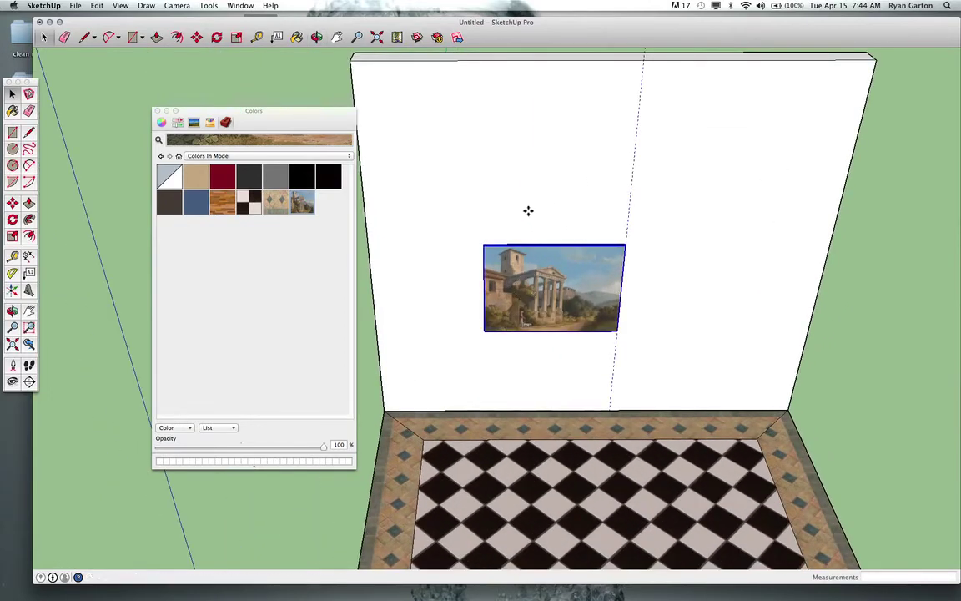
{"action": "key", "text": "m"}
{"action": "left_click_drag", "start_coordinate": [487, 209], "coordinate": [504, 212]}
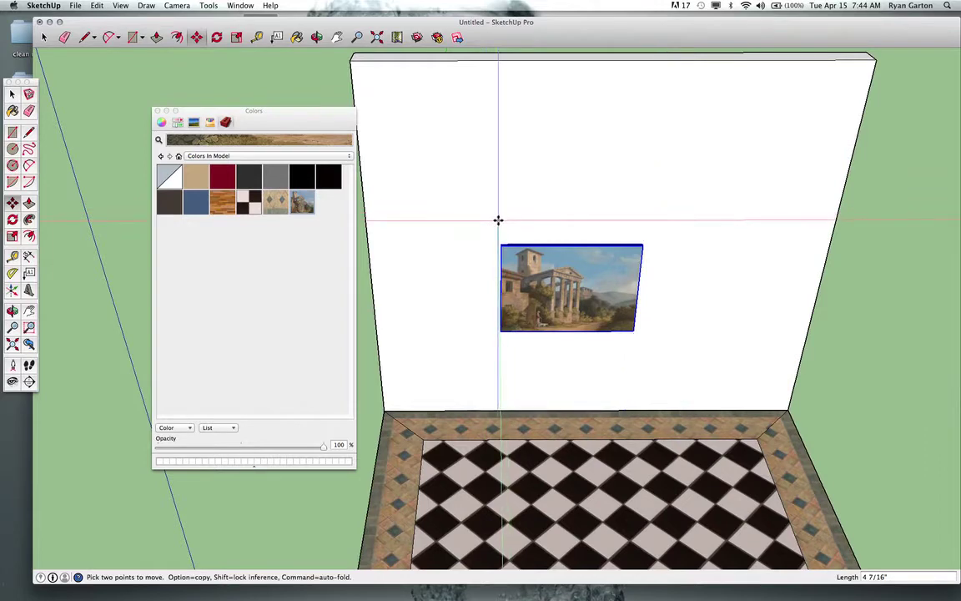
{"action": "left_click", "coordinate": [499, 217]}
{"action": "scroll", "coordinate": [573, 247], "scroll_direction": "up", "scroll_amount": 2}
{"action": "scroll", "coordinate": [574, 248], "scroll_direction": "down", "scroll_amount": 3}
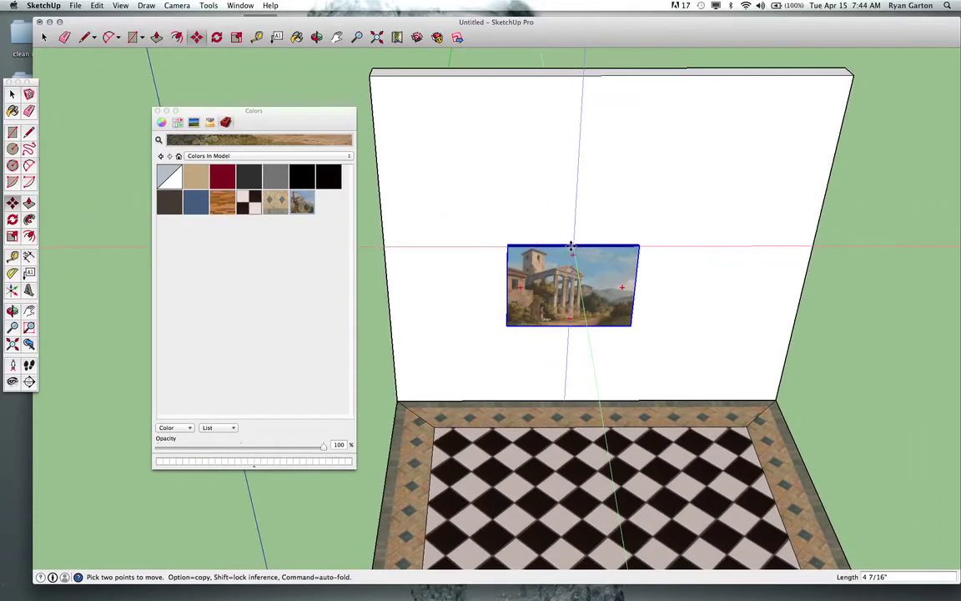
{"action": "scroll", "coordinate": [584, 247], "scroll_direction": "down", "scroll_amount": 2}
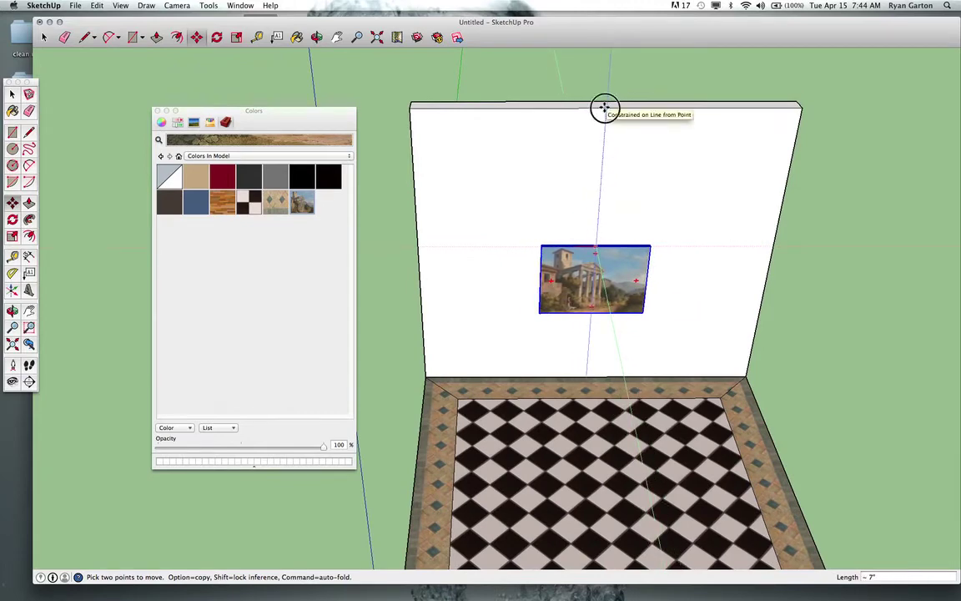
{"action": "left_click", "coordinate": [604, 108]}
- Place a horizontal guide on the wall 5' above its bottom edge
{"action": "mouse_move", "coordinate": [721, 333]}
{"action": "middle_mouse_down"}
{"action": "mouse_move", "coordinate": [614, 283]}
{"action": "mouse_move", "coordinate": [684, 418]}
{"action": "middle_mouse_up"}
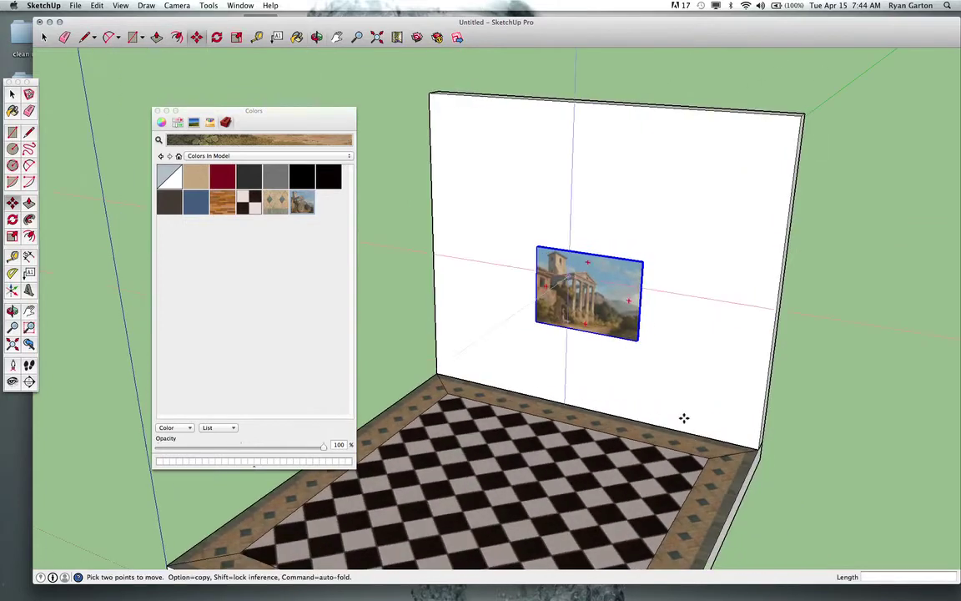
{"action": "key", "text": "t"}
{"action": "left_click", "coordinate": [702, 434]}
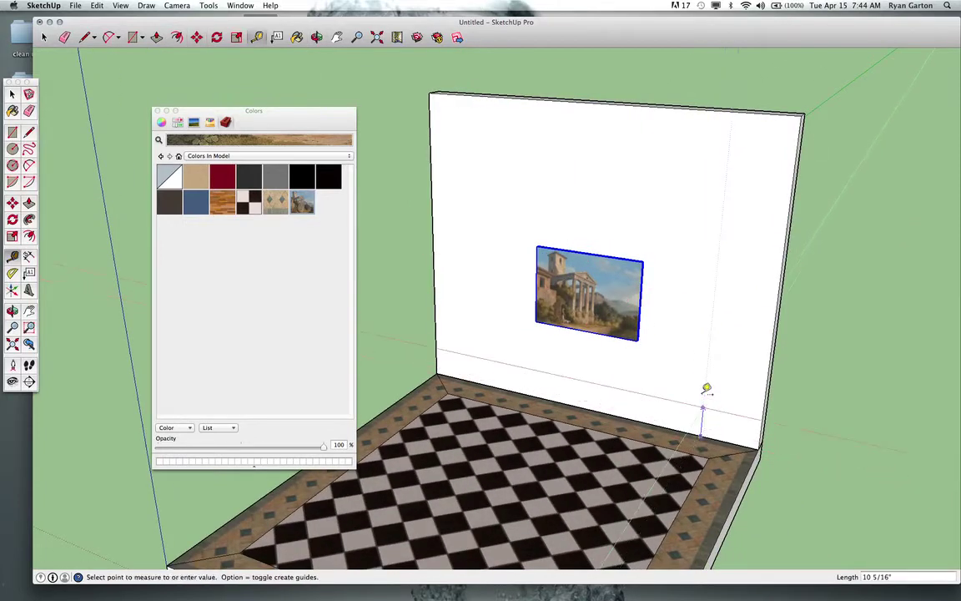
{"action": "type", "text": "5'"}
{"action": "key", "text": "Return"}
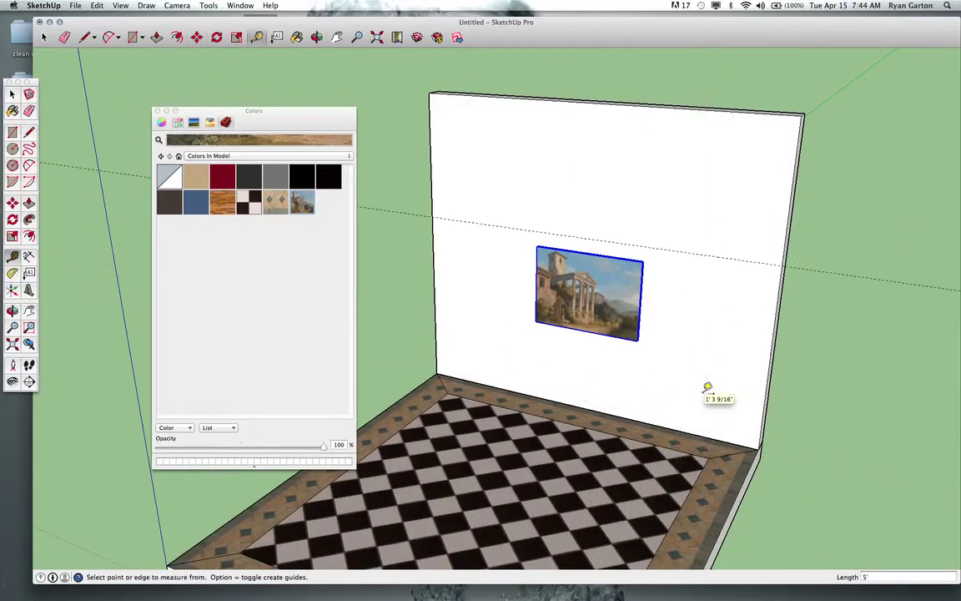
- Move the artwork panel straight up from its side edge's midpoint to the height of the 5' guide
{"action": "scroll", "coordinate": [609, 284], "scroll_direction": "up", "scroll_amount": 1}
{"action": "key", "text": "m"}
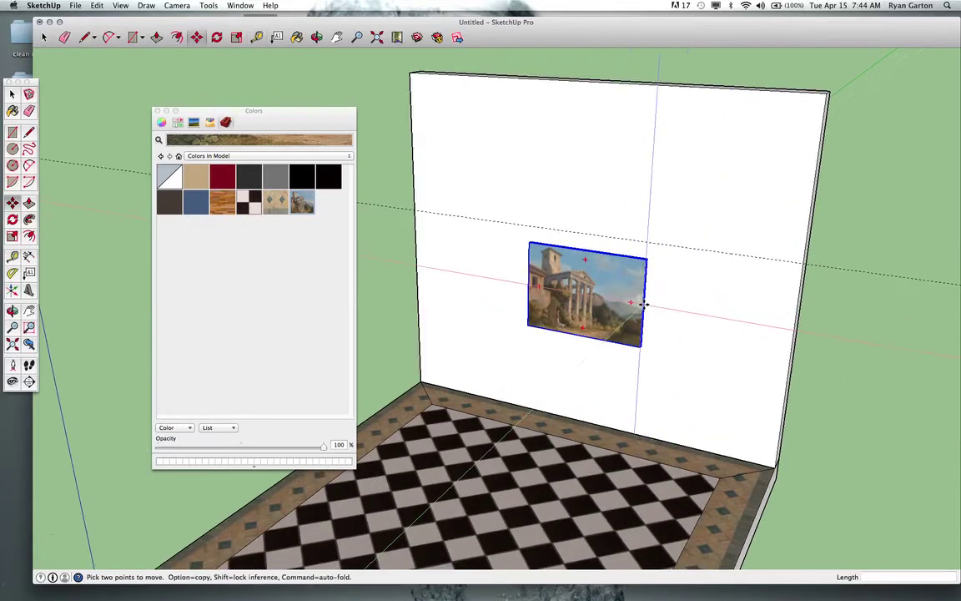
{"action": "left_click", "coordinate": [643, 300]}
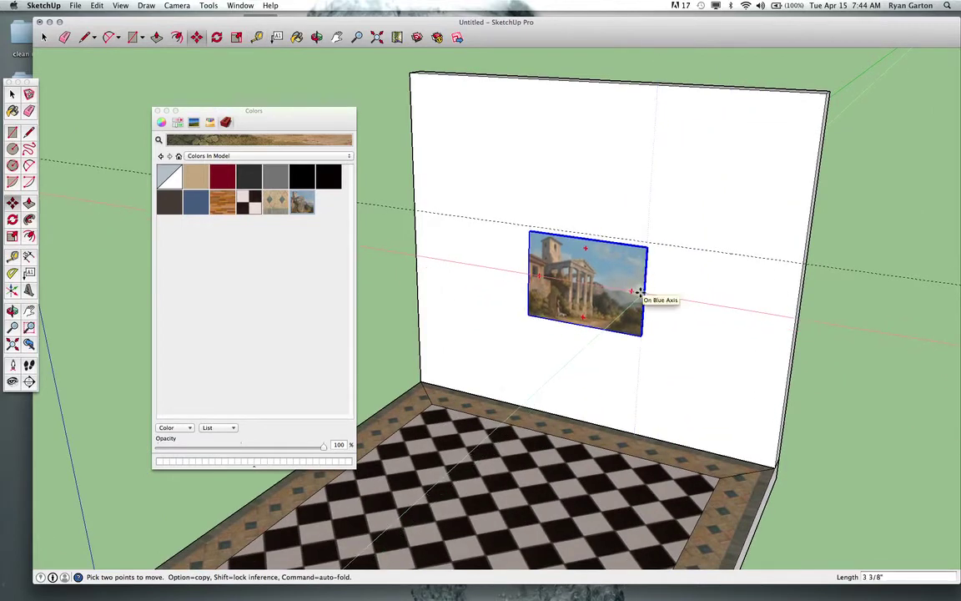
{"action": "left_click", "coordinate": [802, 262]}
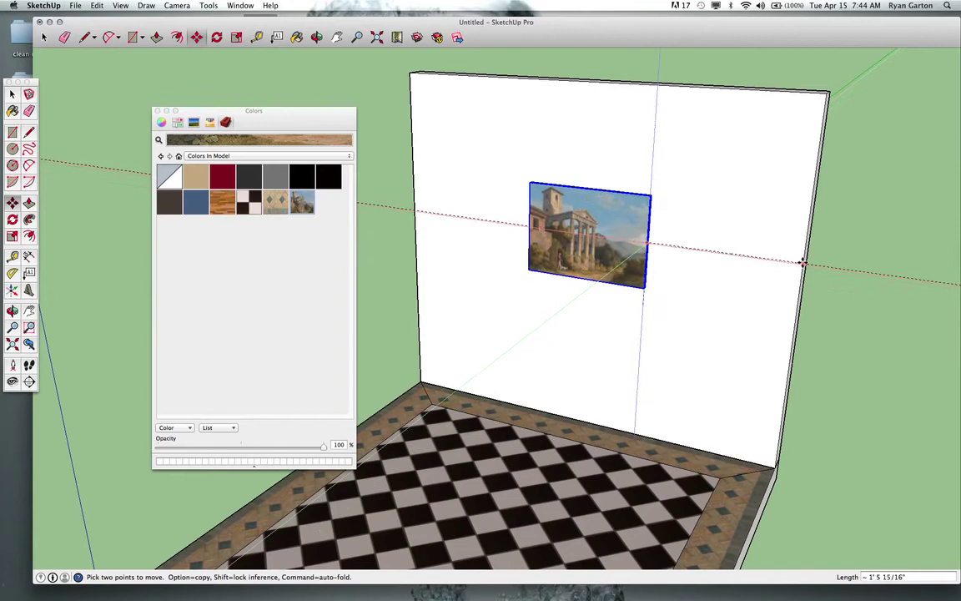
- Draw a rectangle over the artwork panel's front face from corner to corner and make it a group
{"action": "middle_click_drag", "start_coordinate": [608, 349], "coordinate": [757, 335]}
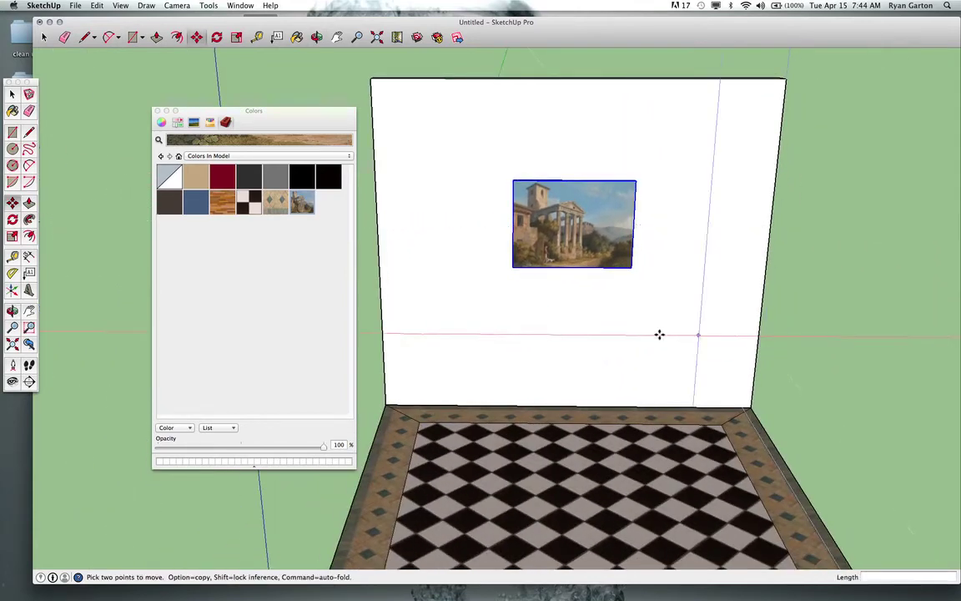
{"action": "middle_click_drag", "start_coordinate": [575, 319], "coordinate": [514, 184]}
{"action": "scroll", "coordinate": [515, 184], "scroll_direction": "up", "scroll_amount": 4}
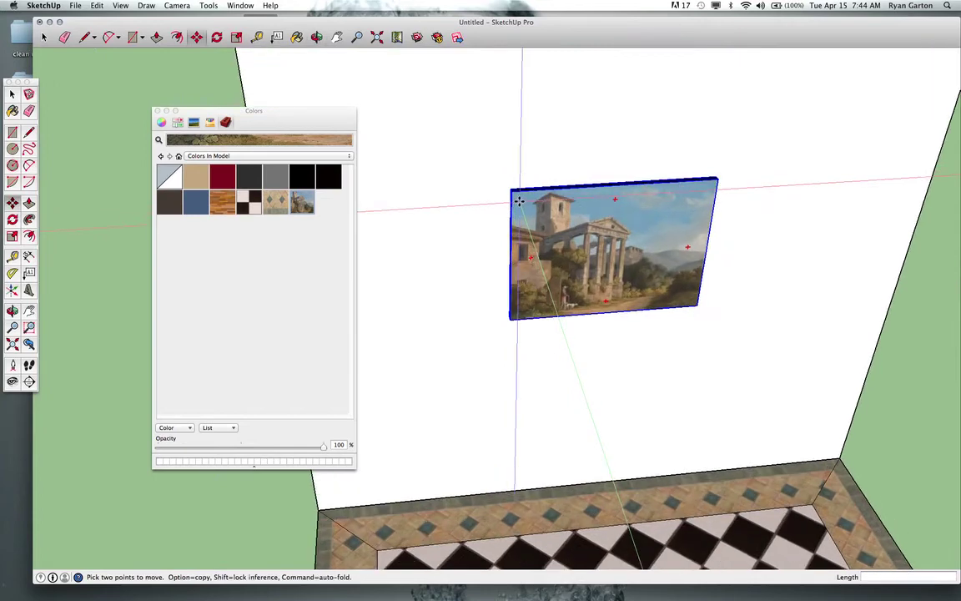
{"action": "key", "text": "r"}
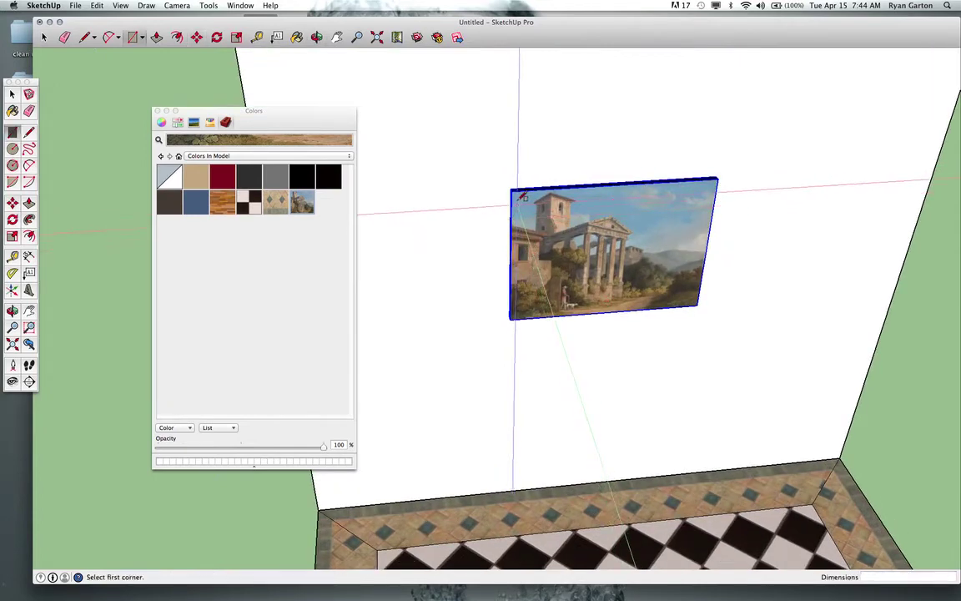
{"action": "left_click", "coordinate": [512, 190]}
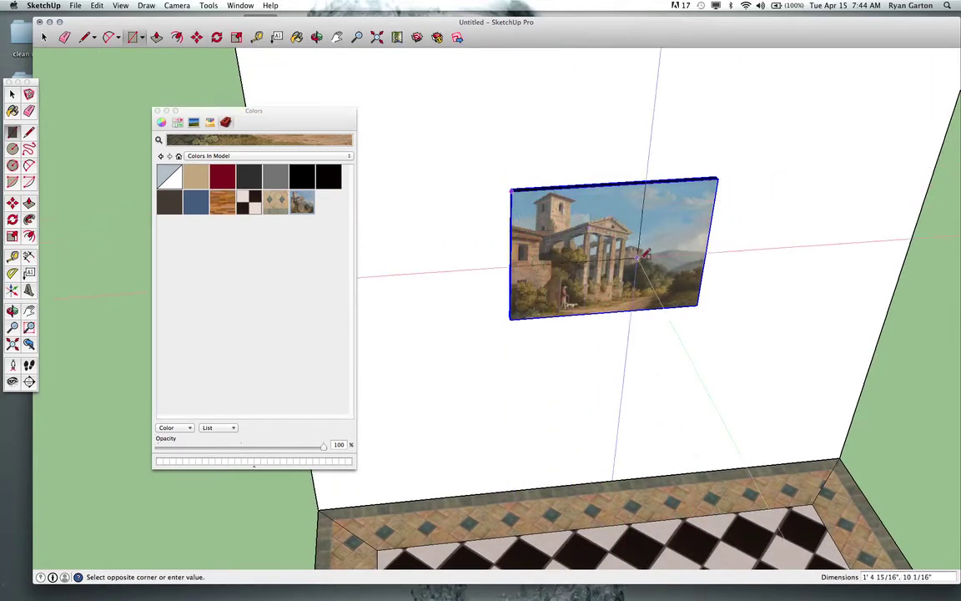
{"action": "left_click", "coordinate": [698, 306]}
{"action": "key", "text": "space"}
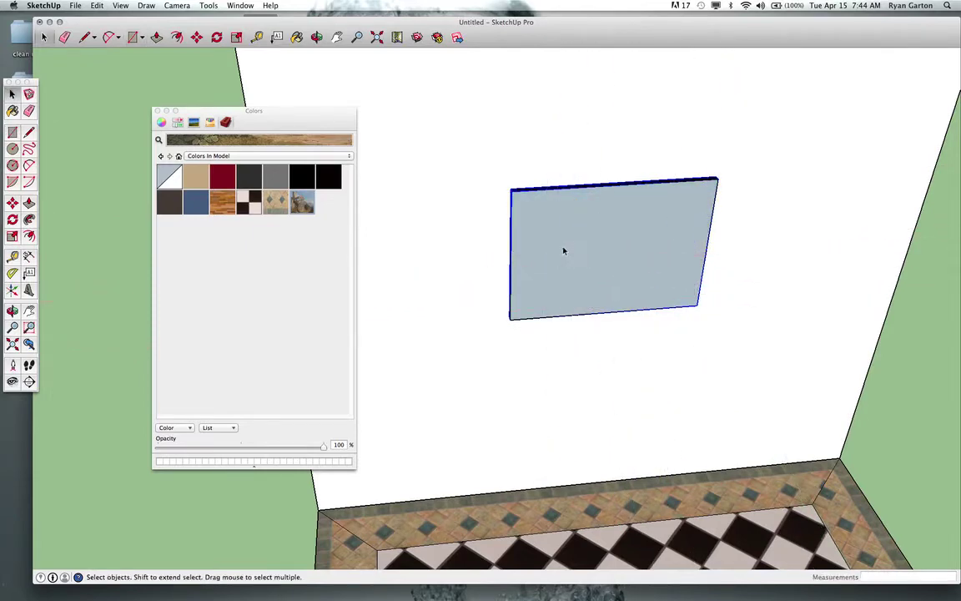
{"action": "double_click", "coordinate": [564, 251]}
{"action": "key", "text": "super+g"}
- Open the new rectangle group and offset its outline outward about 5 7/16"
{"action": "double_click", "coordinate": [560, 252]}
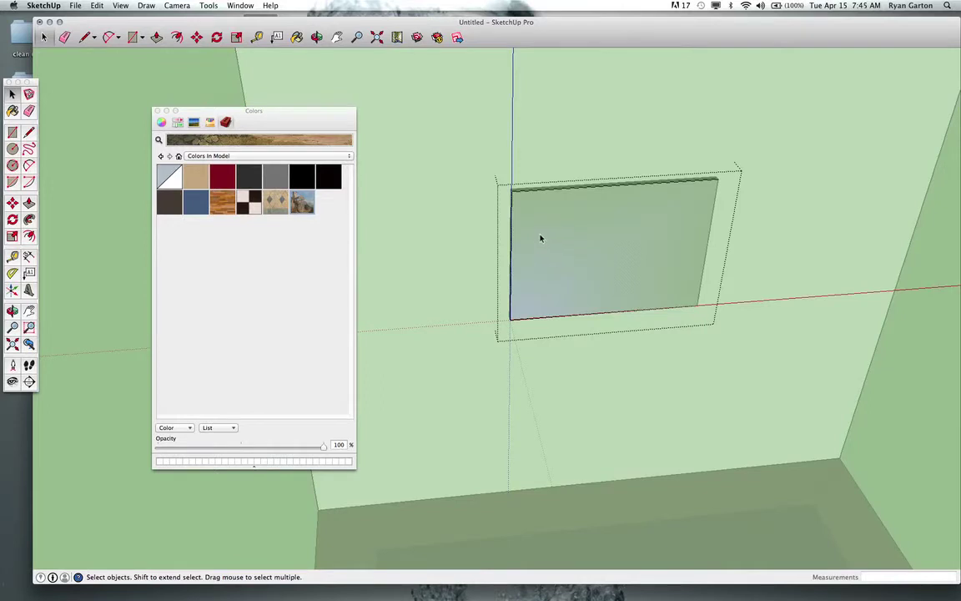
{"action": "key", "text": "f"}
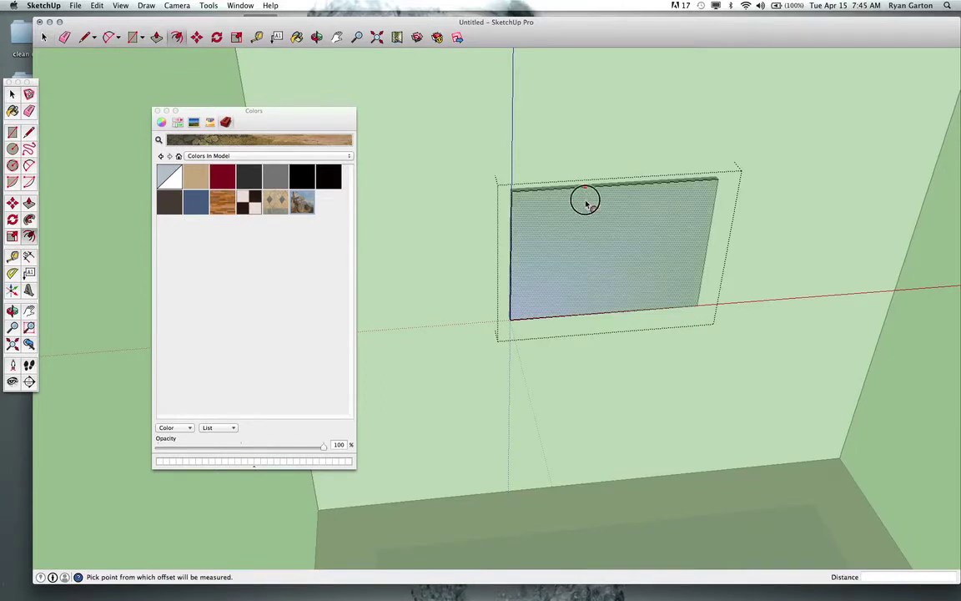
{"action": "left_click", "coordinate": [586, 203]}
{"action": "left_click", "coordinate": [582, 165]}
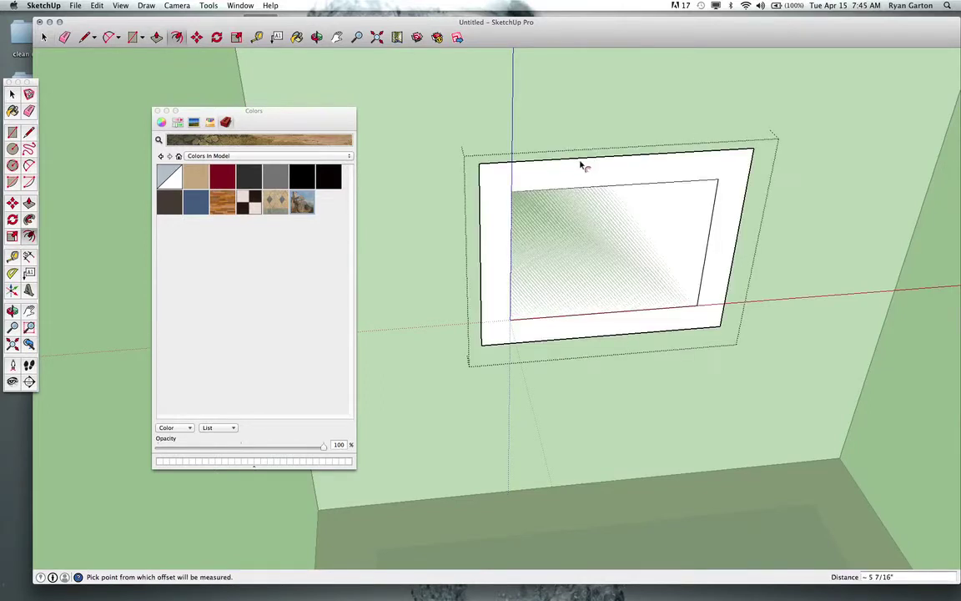
- Delete the inner face of the offset rectangle, leaving a border-shaped frame face around the artwork
{"action": "key", "text": "space"}
{"action": "left_click", "coordinate": [643, 292]}
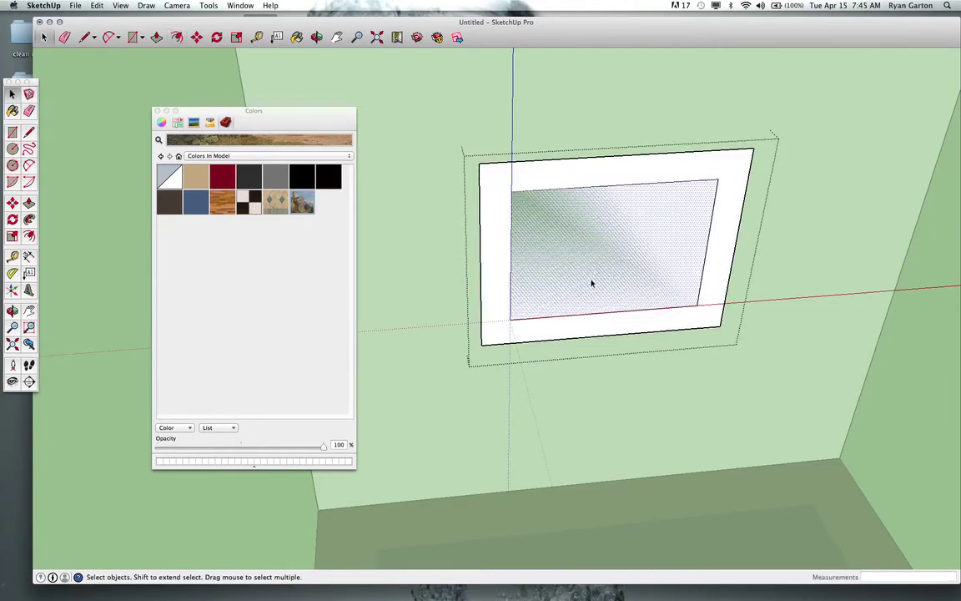
{"action": "key", "text": "Delete"}
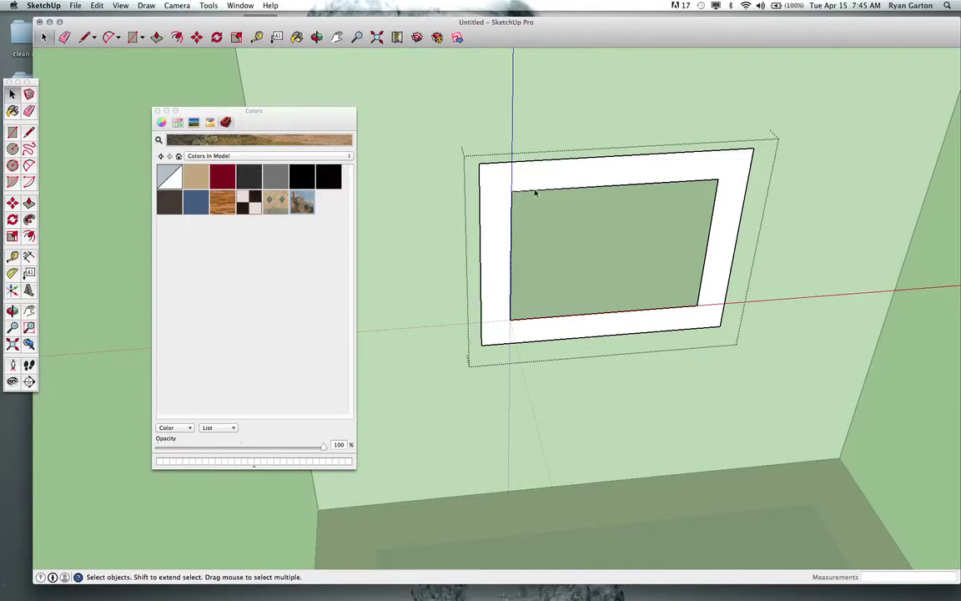
- Select the frame face and look through the Default, artwork, border tile and checkered swatches in the model's colors
{"action": "left_click", "coordinate": [499, 201]}
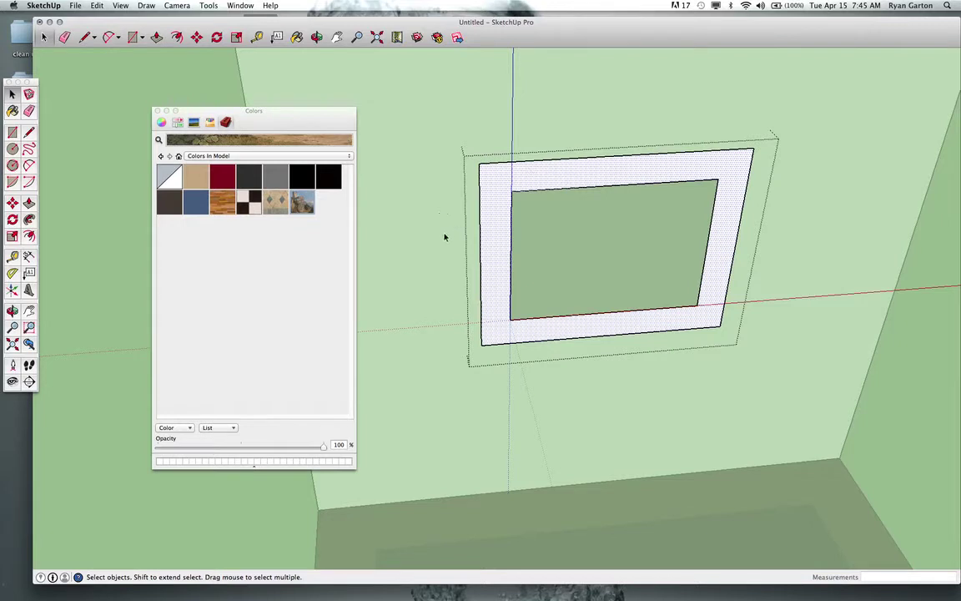
{"action": "left_click", "coordinate": [170, 176]}
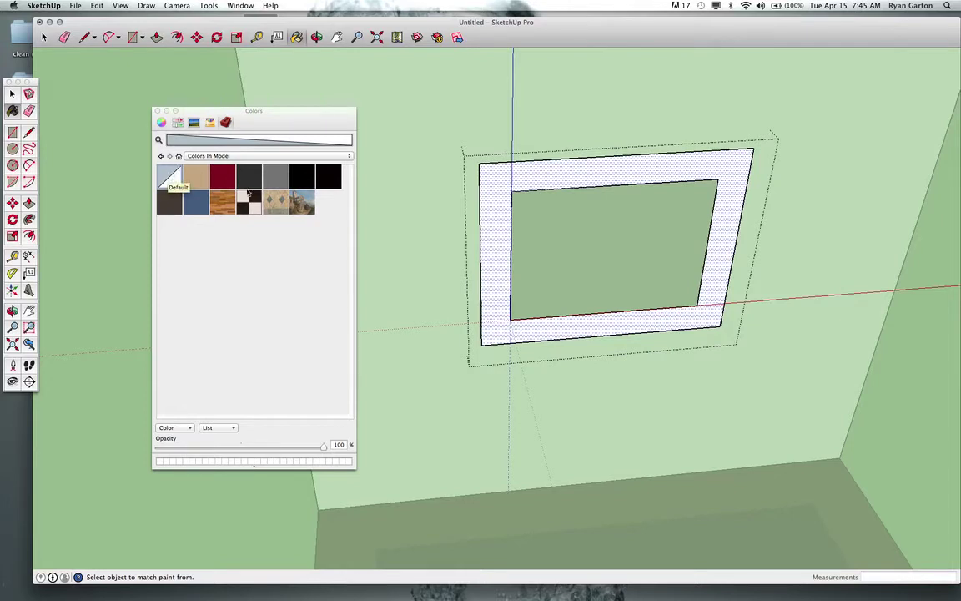
{"action": "left_click", "coordinate": [305, 206]}
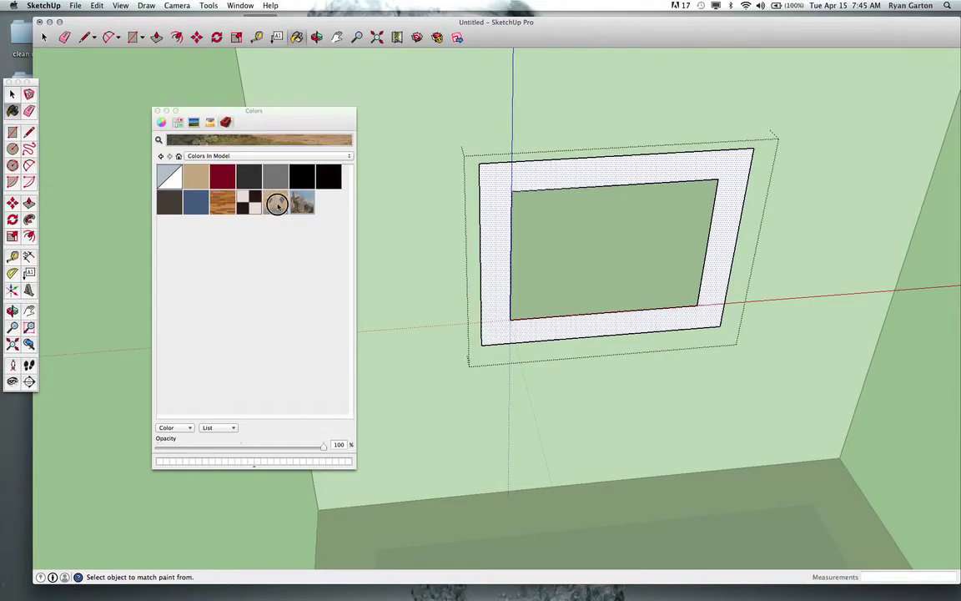
{"action": "left_click", "coordinate": [247, 210]}
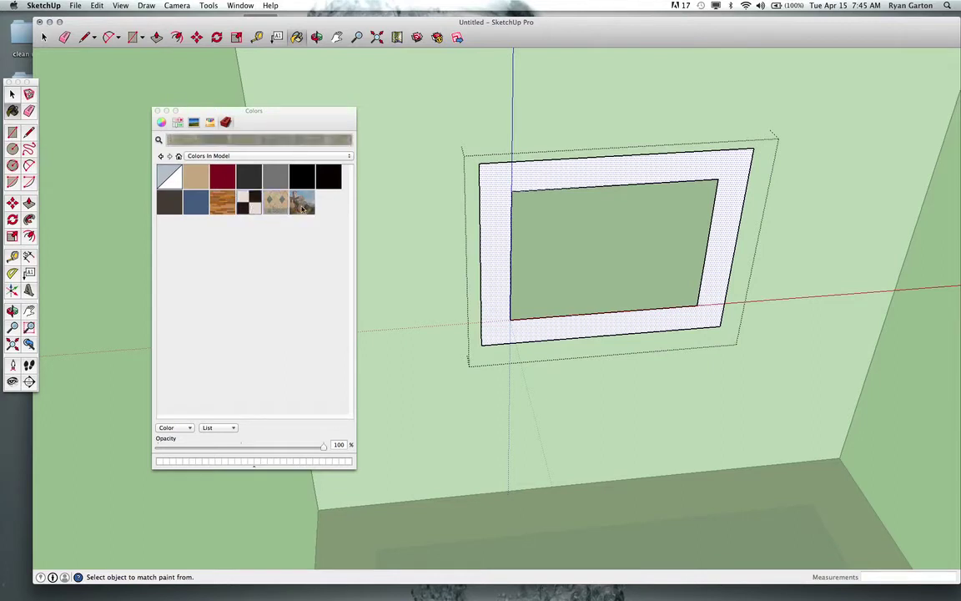
{"action": "left_click", "coordinate": [250, 206]}
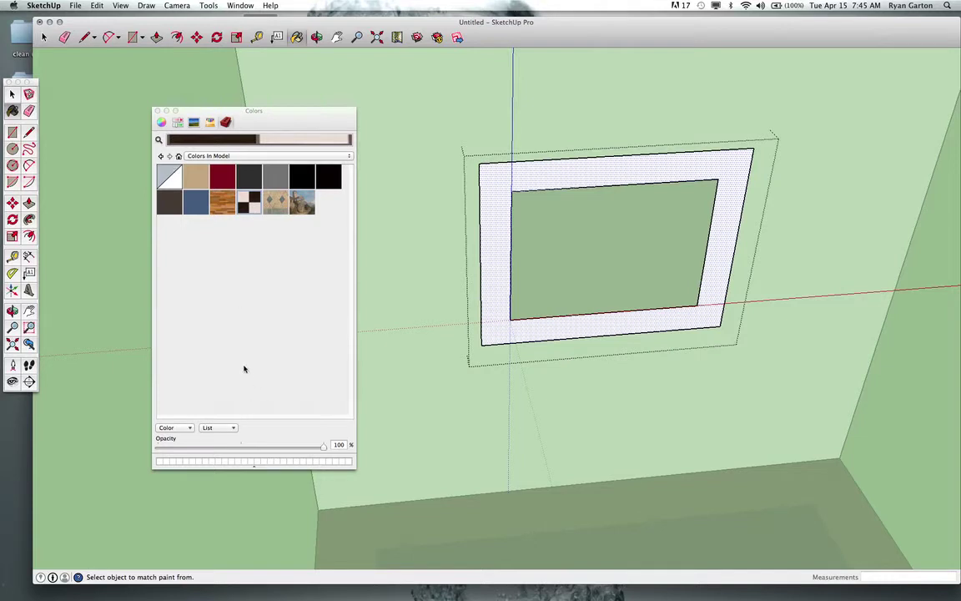
- Create a new texture in the model's colors from Frame.jpg on the Desktop, named Frame with a width of 3'
{"action": "left_click", "coordinate": [167, 174]}
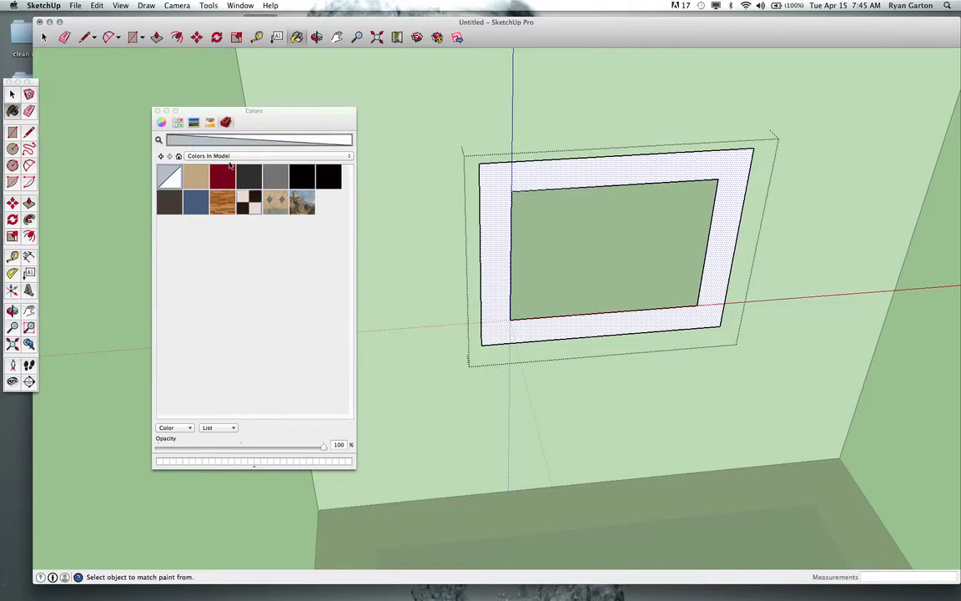
{"action": "left_click", "coordinate": [182, 428]}
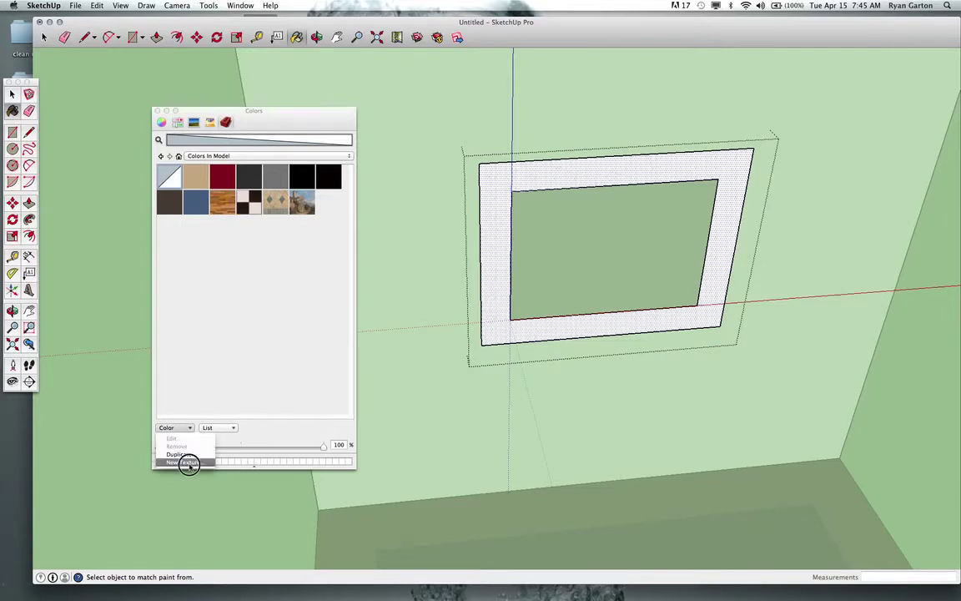
{"action": "left_click", "coordinate": [188, 464]}
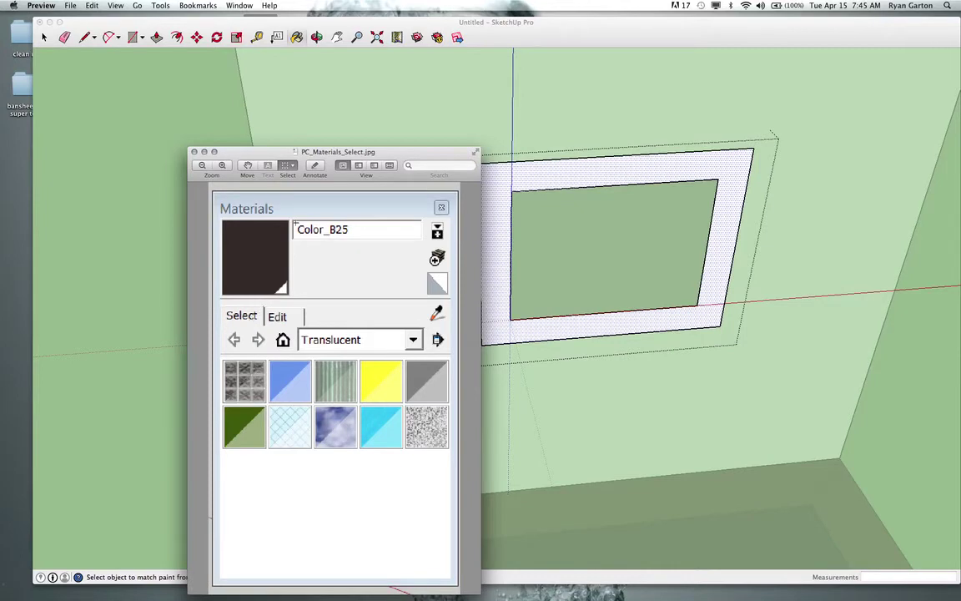
{"action": "mouse_move", "coordinate": [265, 152]}
{"action": "left_mouse_down"}
{"action": "mouse_move", "coordinate": [378, 289]}
{"action": "mouse_move", "coordinate": [534, 600]}
{"action": "left_mouse_up"}
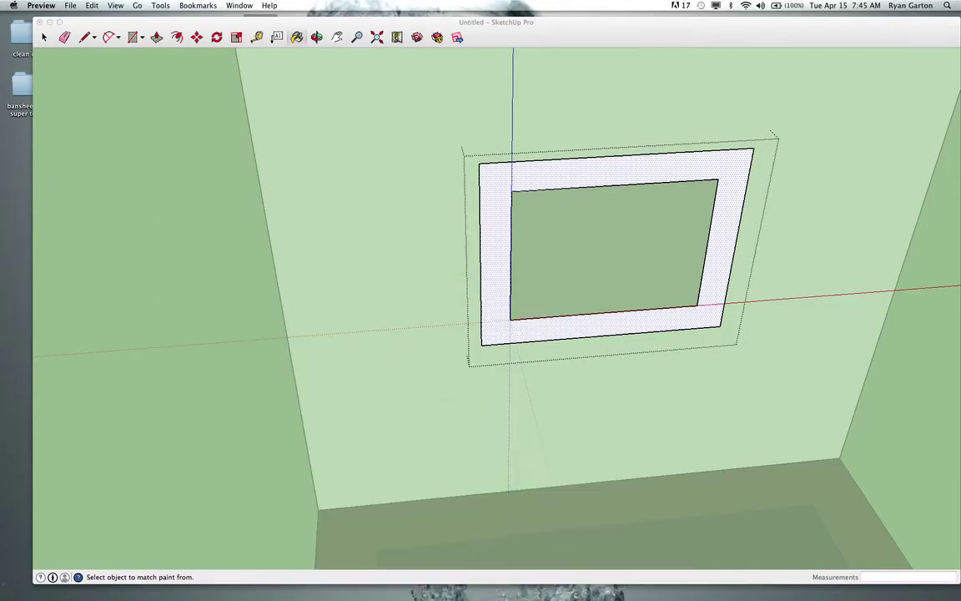
{"action": "left_click", "coordinate": [248, 308]}
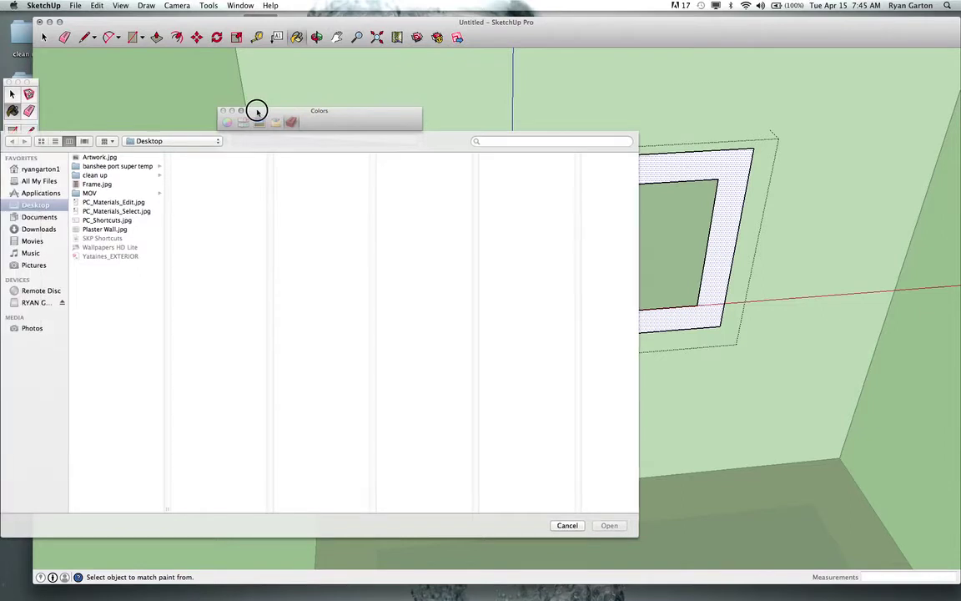
{"action": "left_click_drag", "start_coordinate": [255, 108], "coordinate": [438, 130]}
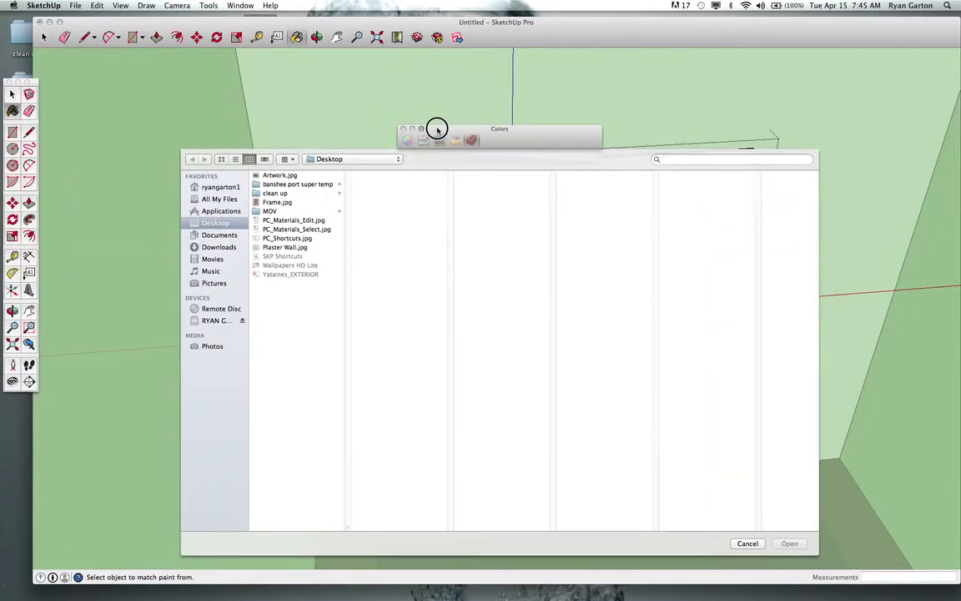
{"action": "left_click", "coordinate": [268, 202]}
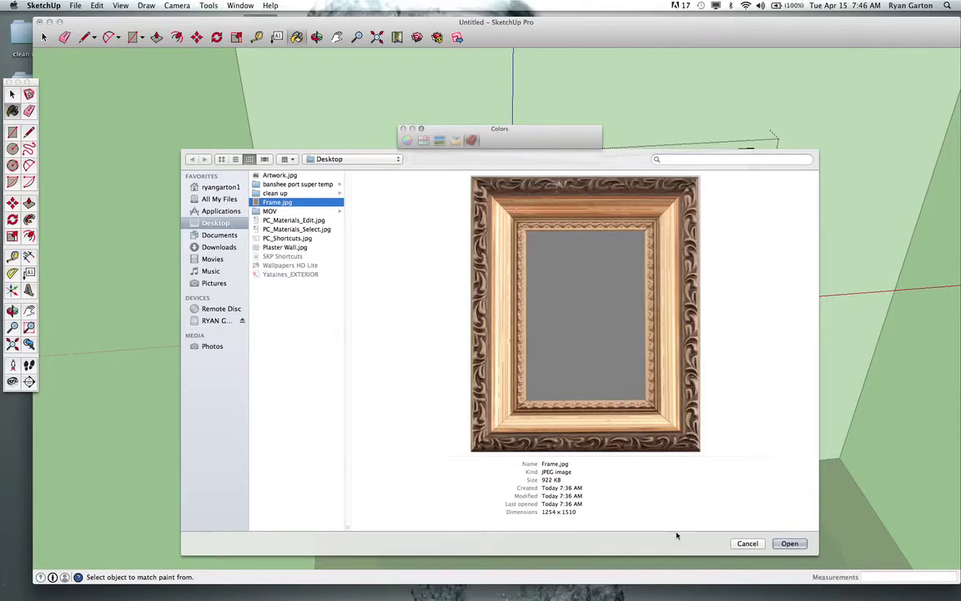
{"action": "left_click", "coordinate": [792, 543]}
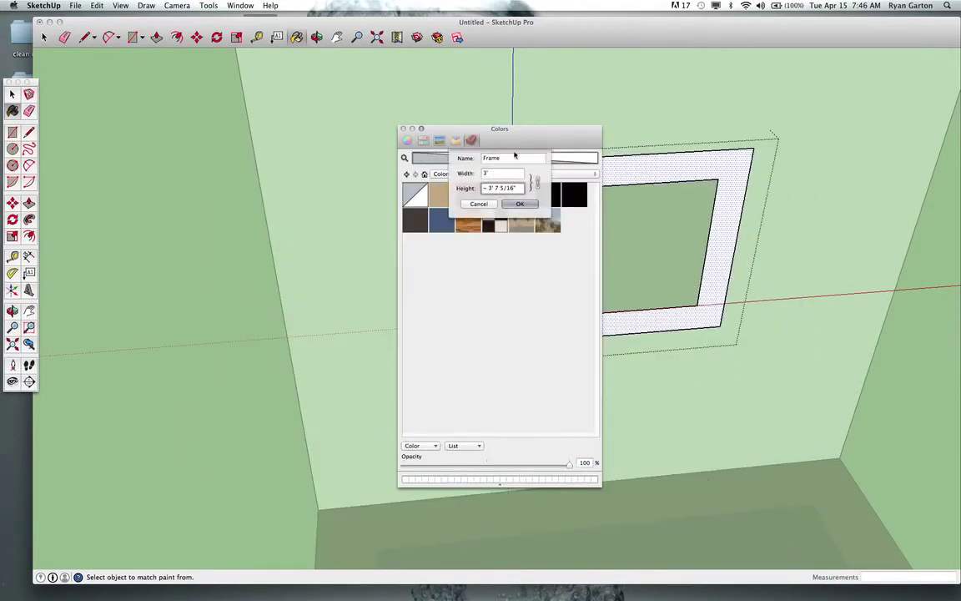
{"action": "left_click_drag", "start_coordinate": [537, 130], "coordinate": [326, 135]}
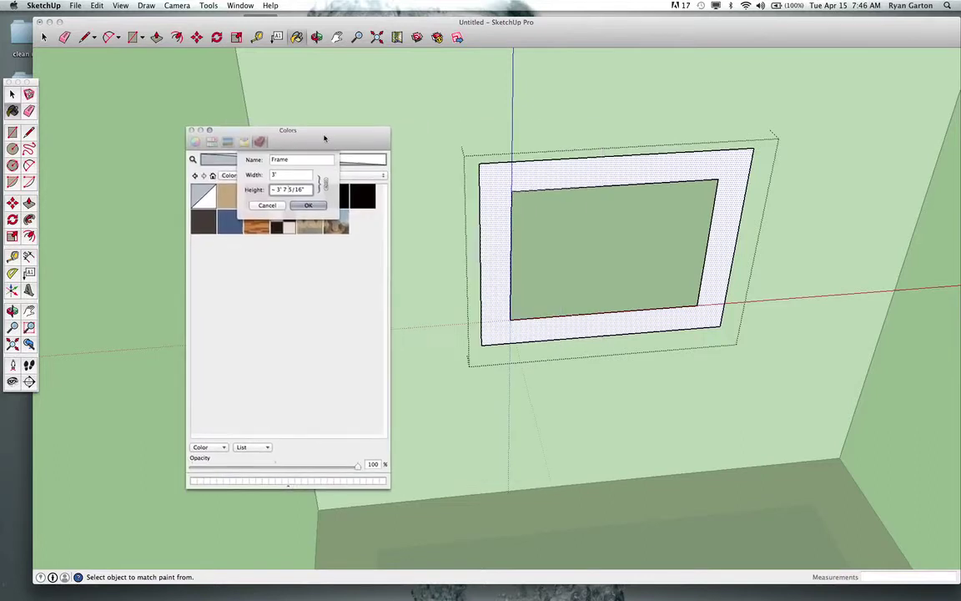
{"action": "left_click", "coordinate": [308, 208]}
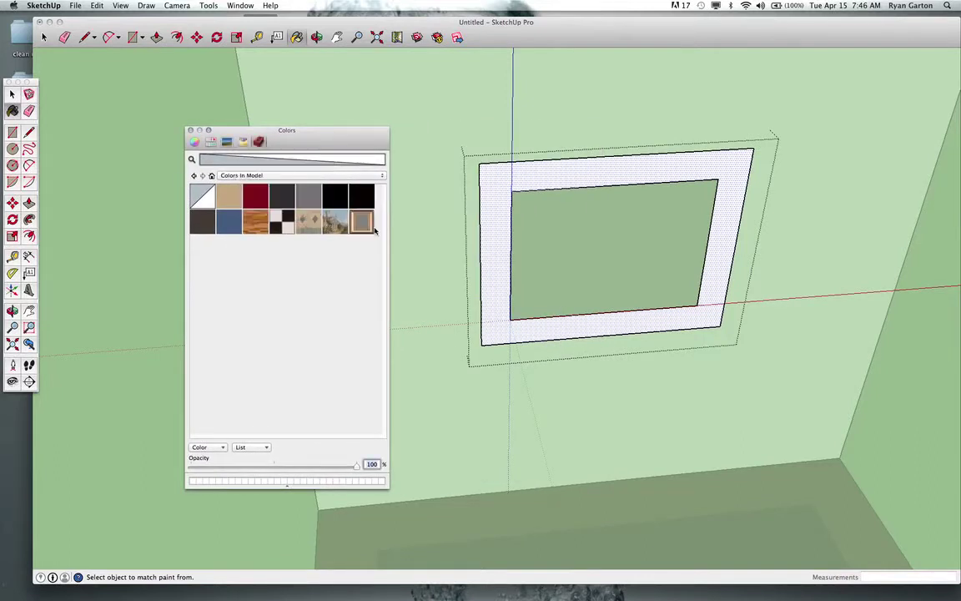
- Paint the border-shaped frame face with the Frame texture
{"action": "left_click", "coordinate": [364, 222]}
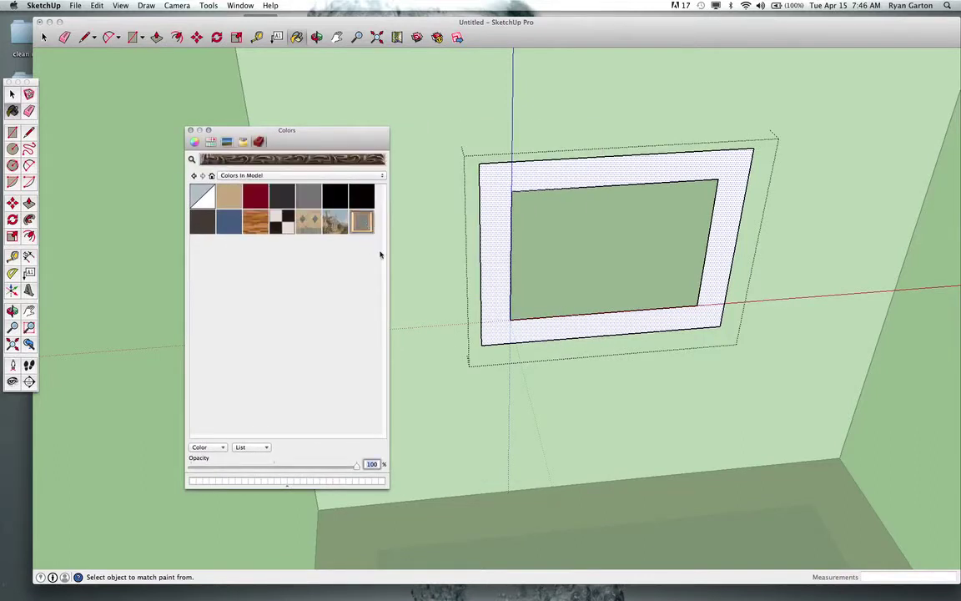
{"action": "left_click", "coordinate": [499, 195]}
{"action": "scroll", "coordinate": [499, 195], "scroll_direction": "up", "scroll_amount": 1}
{"action": "scroll", "coordinate": [499, 195], "scroll_direction": "down", "scroll_amount": 2}
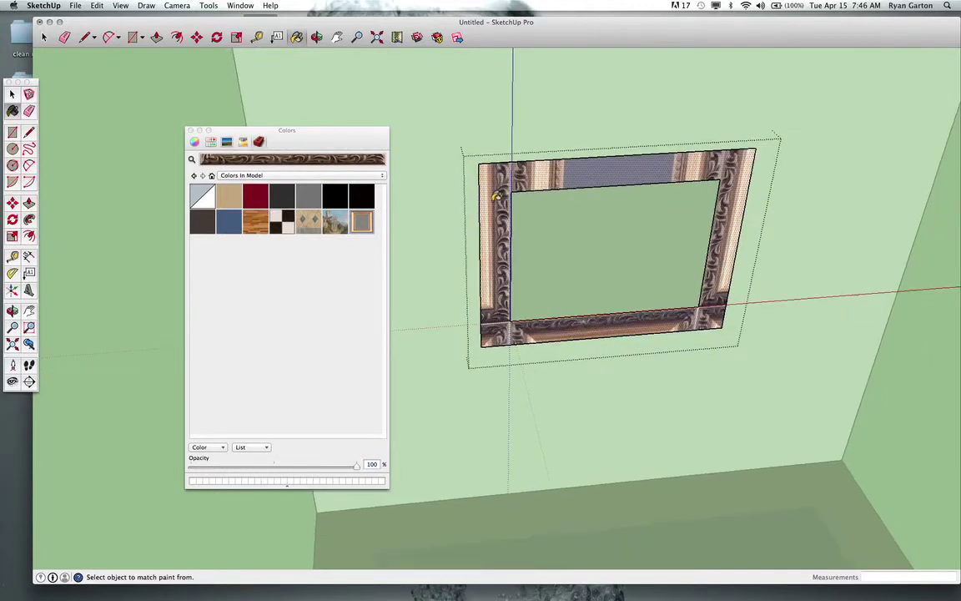
{"action": "middle_click_drag", "start_coordinate": [529, 201], "coordinate": [511, 178]}
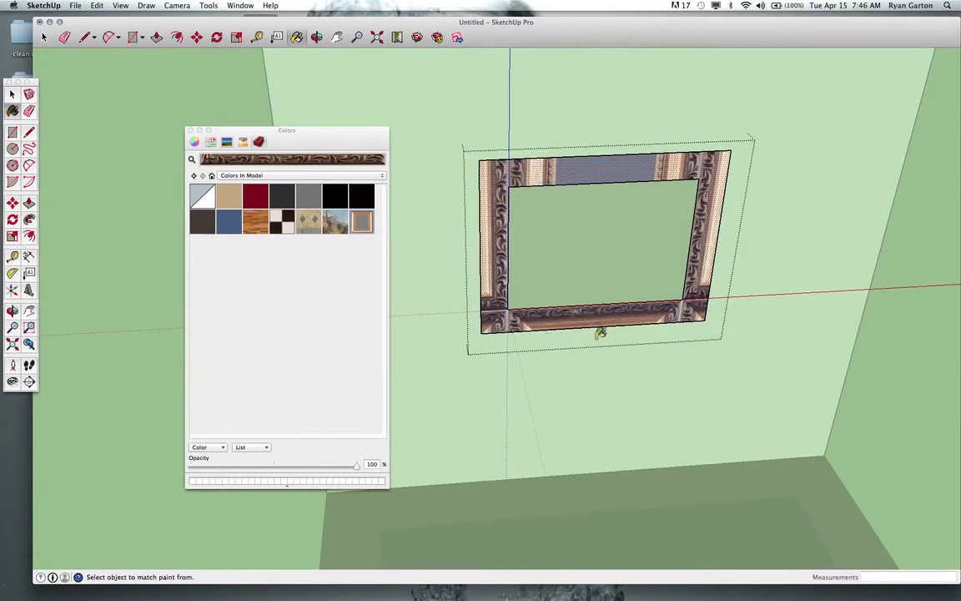
- Start positioning the frame face's texture, rotate it a quarter turn and shift one frame image over the face
{"action": "right_click", "coordinate": [533, 172]}
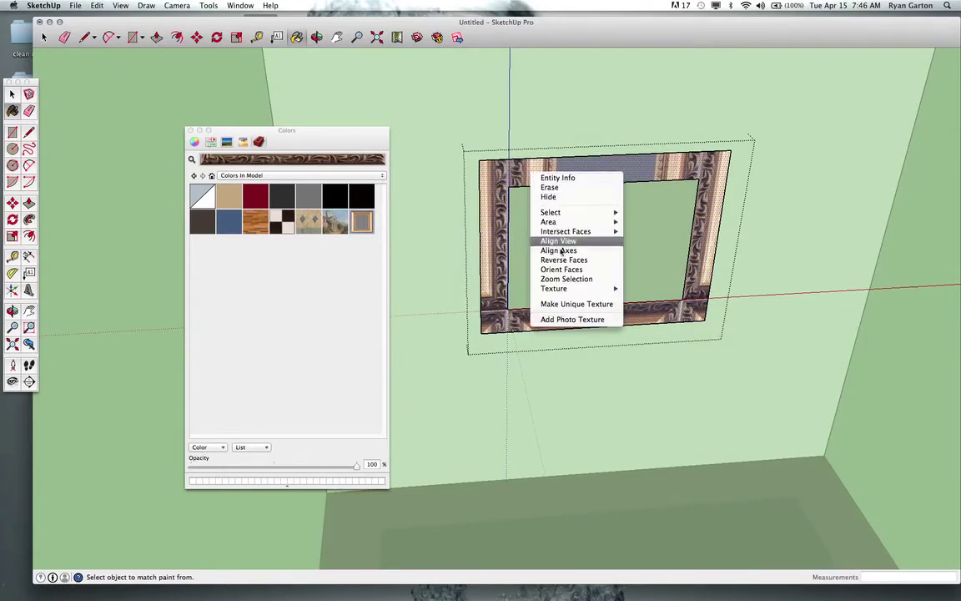
{"action": "mouse_move", "coordinate": [560, 292]}
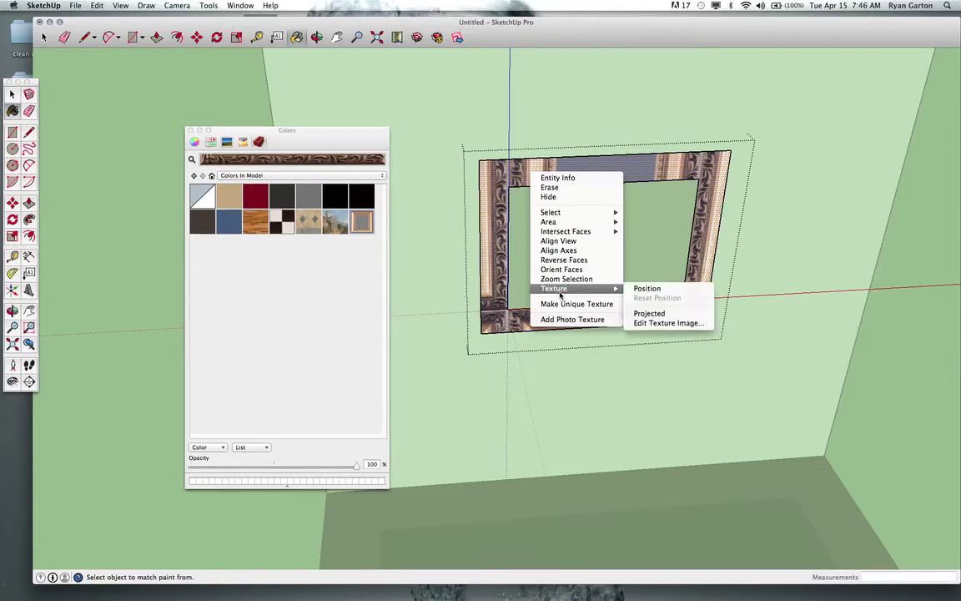
{"action": "left_click", "coordinate": [640, 290]}
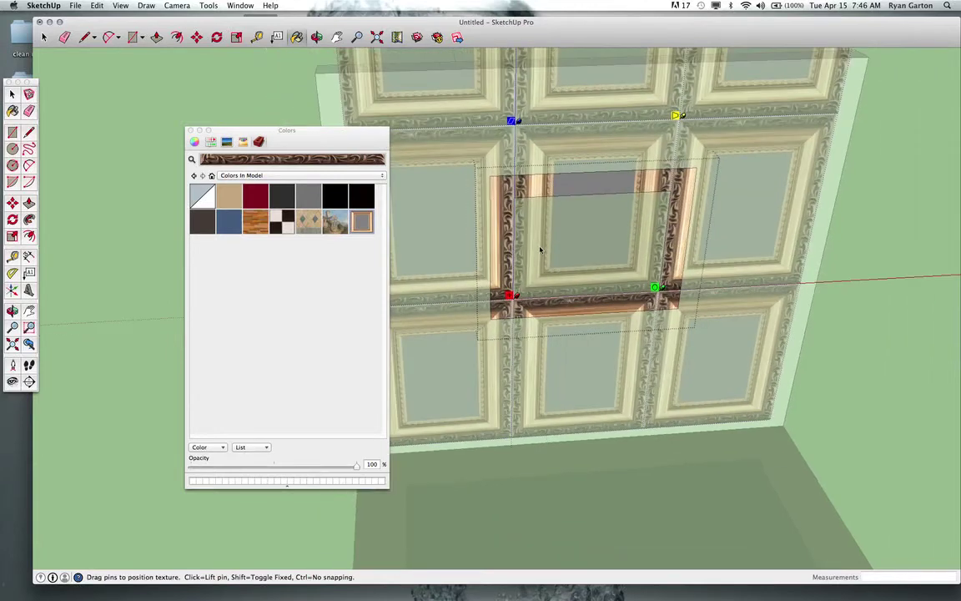
{"action": "left_click_drag", "start_coordinate": [656, 287], "coordinate": [507, 412]}
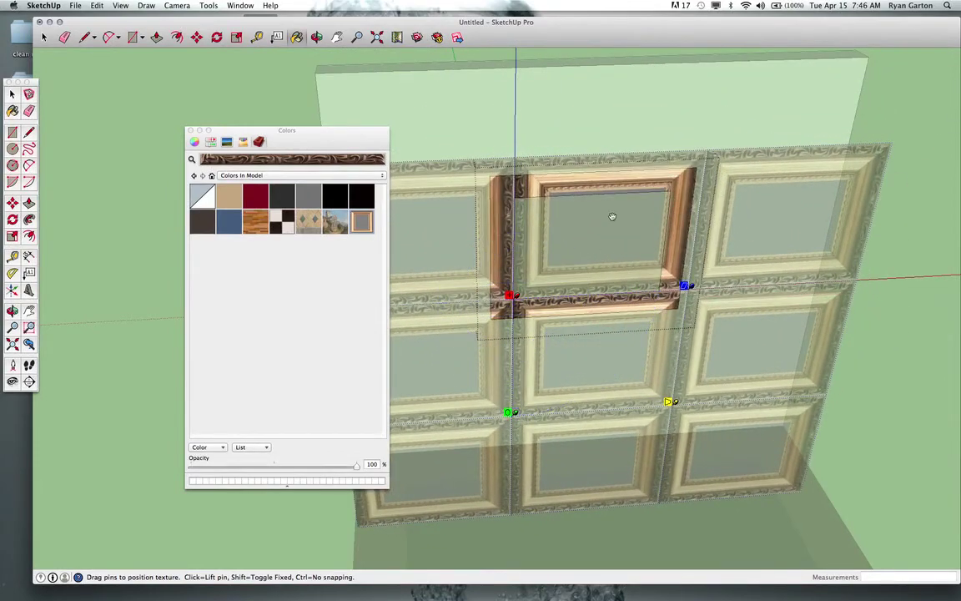
{"action": "left_click_drag", "start_coordinate": [611, 217], "coordinate": [589, 222]}
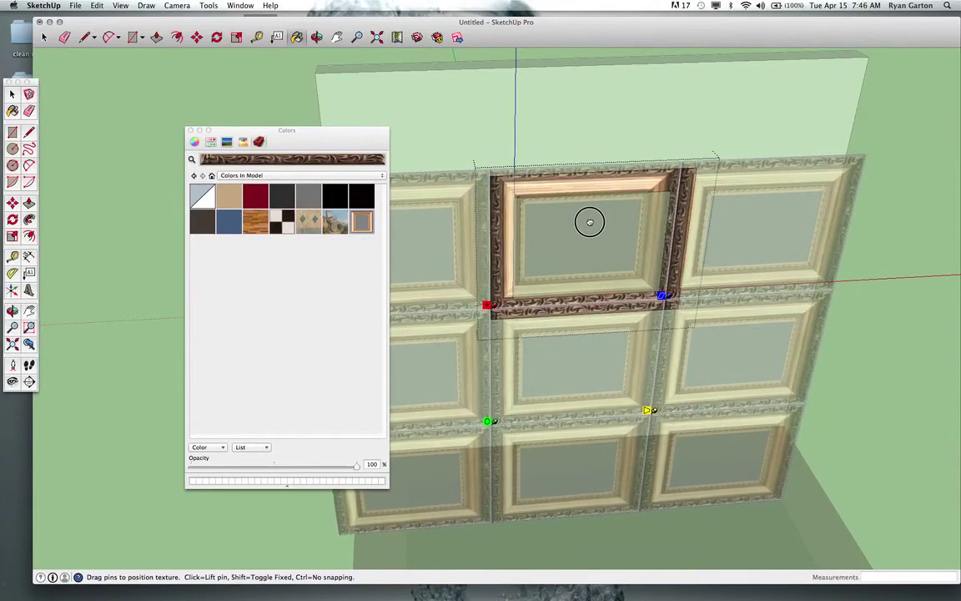
{"action": "middle_click_drag", "start_coordinate": [494, 401], "coordinate": [497, 277]}
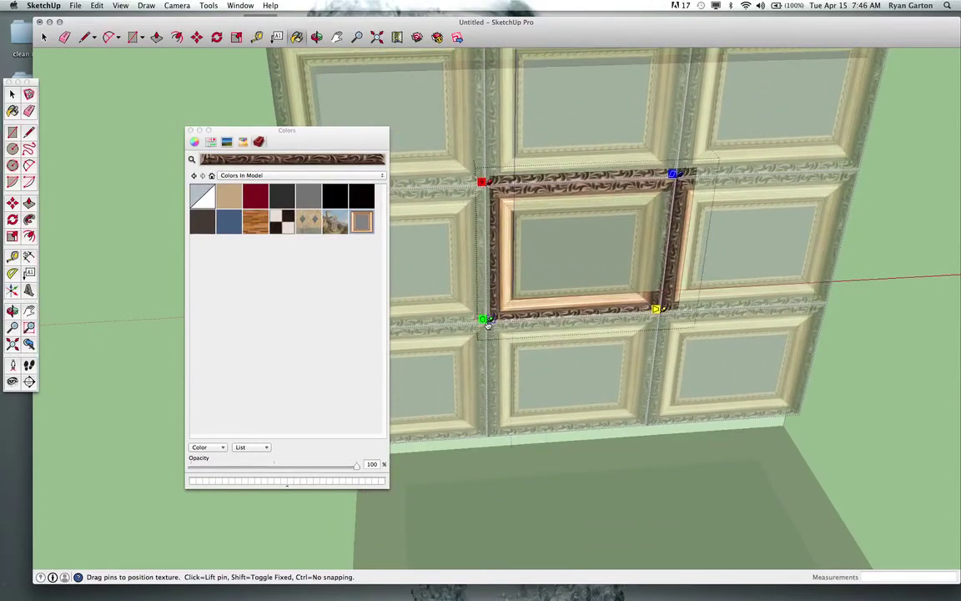
- Enlarge and shift the frame texture until its inner beaded molding surrounds the opening of the frame face
{"action": "left_click_drag", "start_coordinate": [489, 319], "coordinate": [484, 347]}
{"action": "middle_click_drag", "start_coordinate": [573, 302], "coordinate": [563, 260]}
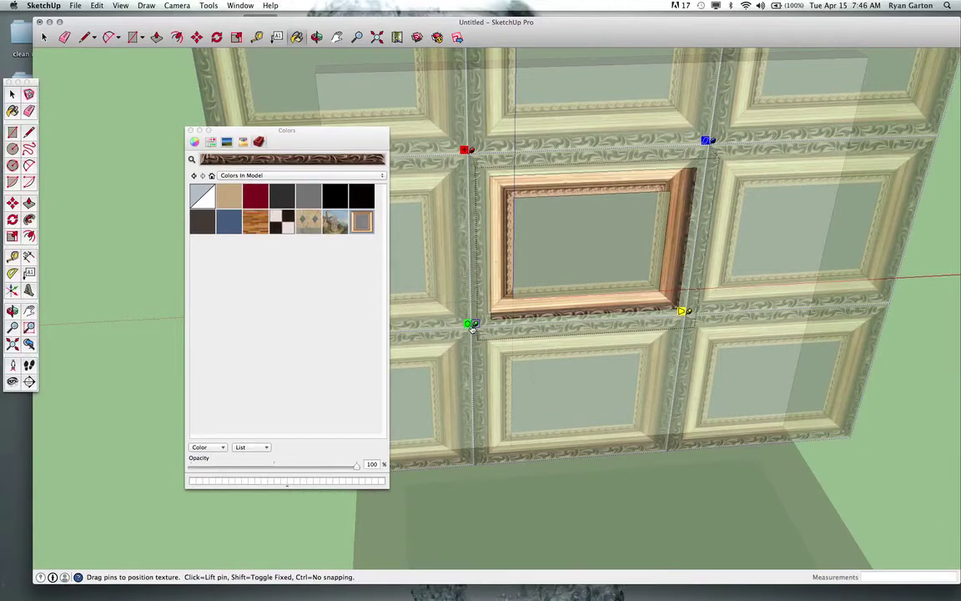
{"action": "left_click_drag", "start_coordinate": [472, 328], "coordinate": [472, 342]}
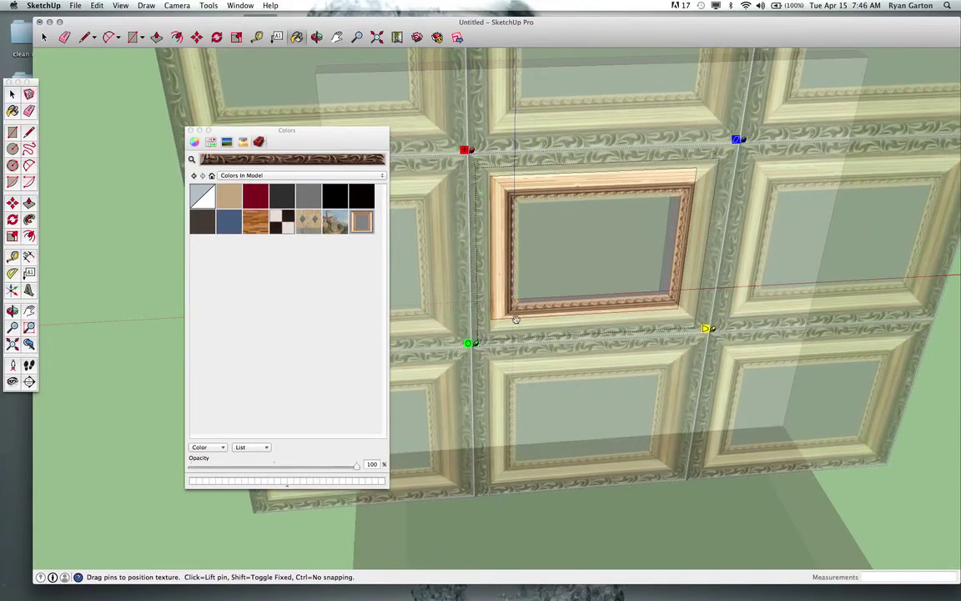
{"action": "middle_click_drag", "start_coordinate": [516, 320], "coordinate": [564, 268]}
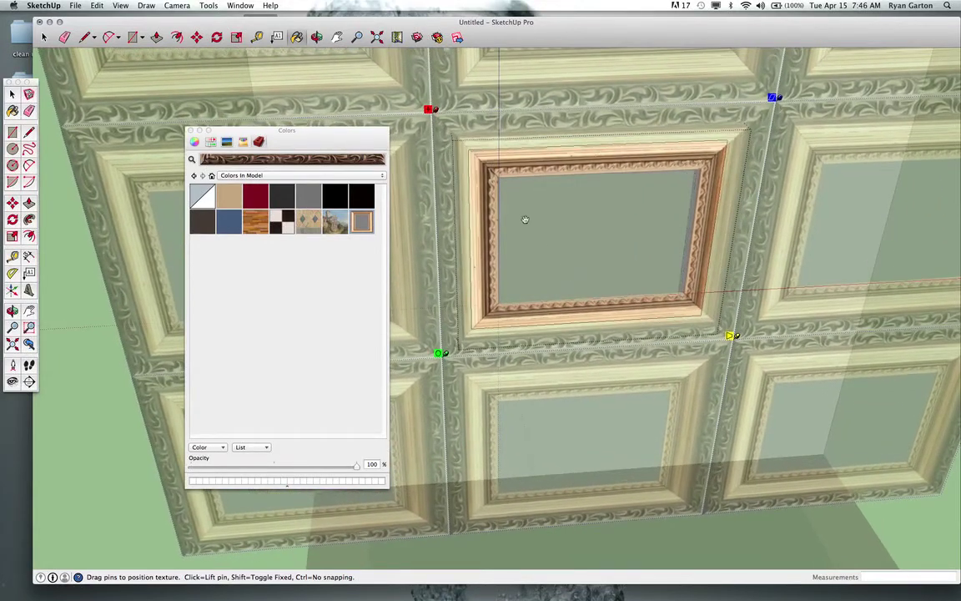
{"action": "middle_click_drag", "start_coordinate": [548, 304], "coordinate": [521, 215]}
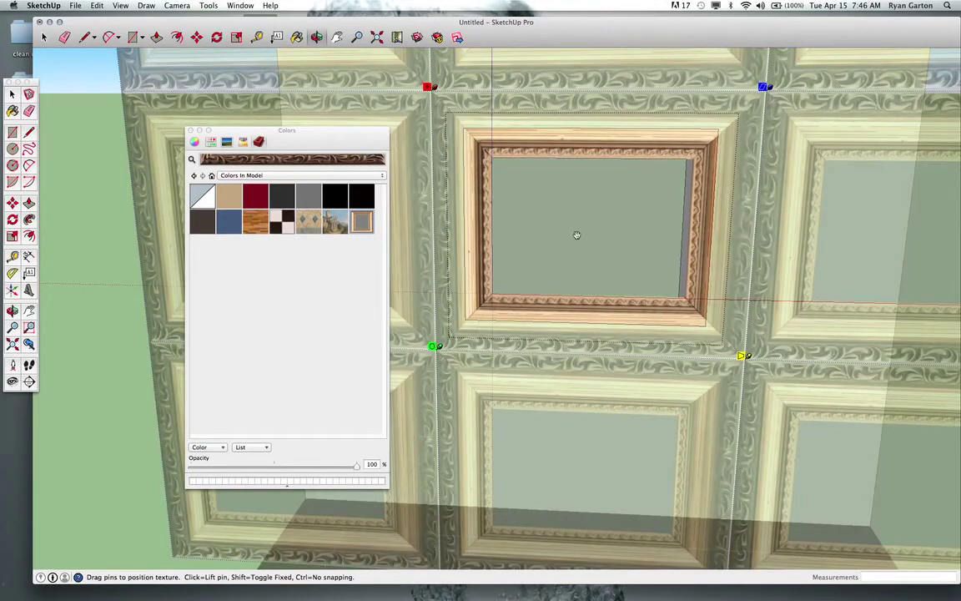
- Adjust the upper-right corner pin so the texture's molding meets the opening's edges, and finish positioning the texture
{"action": "mouse_move", "coordinate": [577, 235]}
{"action": "middle_mouse_down"}
{"action": "mouse_move", "coordinate": [611, 258]}
{"action": "mouse_move", "coordinate": [706, 229]}
{"action": "middle_mouse_up"}
{"action": "left_click_drag", "start_coordinate": [754, 87], "coordinate": [744, 84]}
{"action": "left_click_drag", "start_coordinate": [589, 185], "coordinate": [591, 184]}
{"action": "key", "text": "o"}
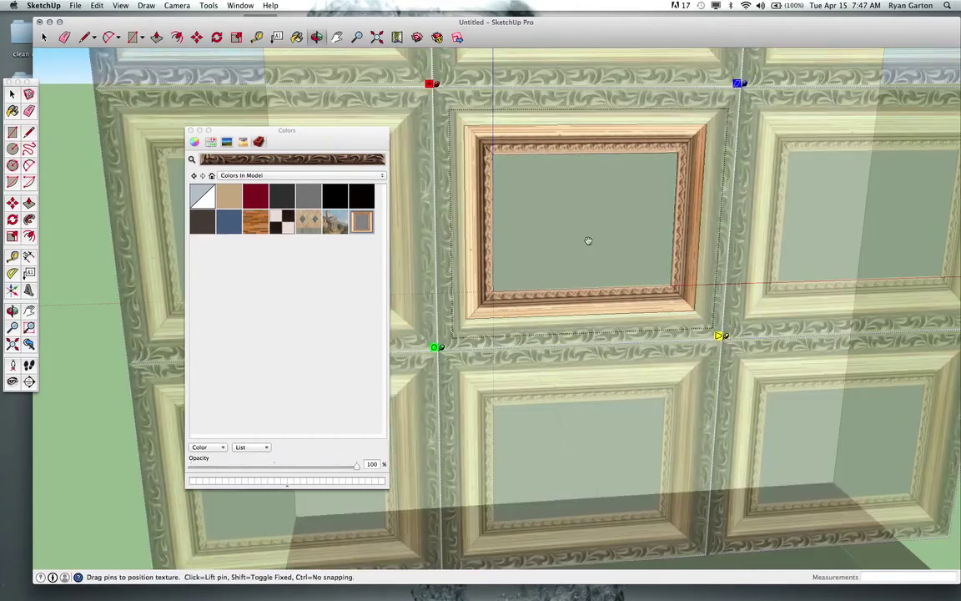
{"action": "right_click", "coordinate": [590, 233]}
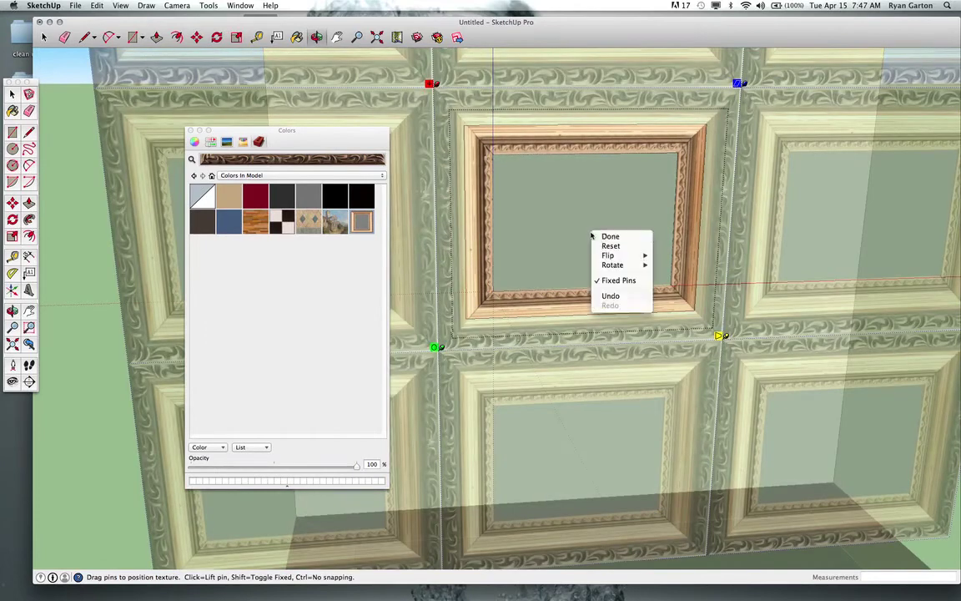
{"action": "left_click", "coordinate": [600, 244]}
- Close the frame group and check the textured frame around the artwork from the front
{"action": "left_click_drag", "start_coordinate": [530, 166], "coordinate": [799, 304]}
{"action": "key", "text": "b"}
{"action": "mouse_move", "coordinate": [515, 285]}
{"action": "middle_mouse_down"}
{"action": "mouse_move", "coordinate": [476, 268]}
{"action": "mouse_move", "coordinate": [425, 293]}
{"action": "mouse_move", "coordinate": [616, 303]}
{"action": "mouse_move", "coordinate": [536, 223]}
{"action": "mouse_move", "coordinate": [603, 323]}
{"action": "middle_mouse_up"}
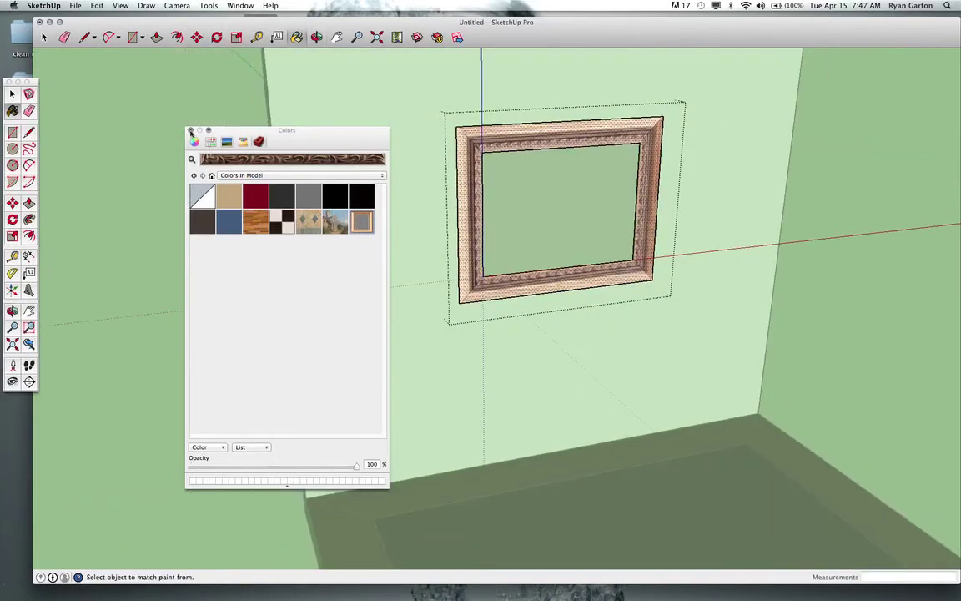
{"action": "left_click", "coordinate": [11, 95]}
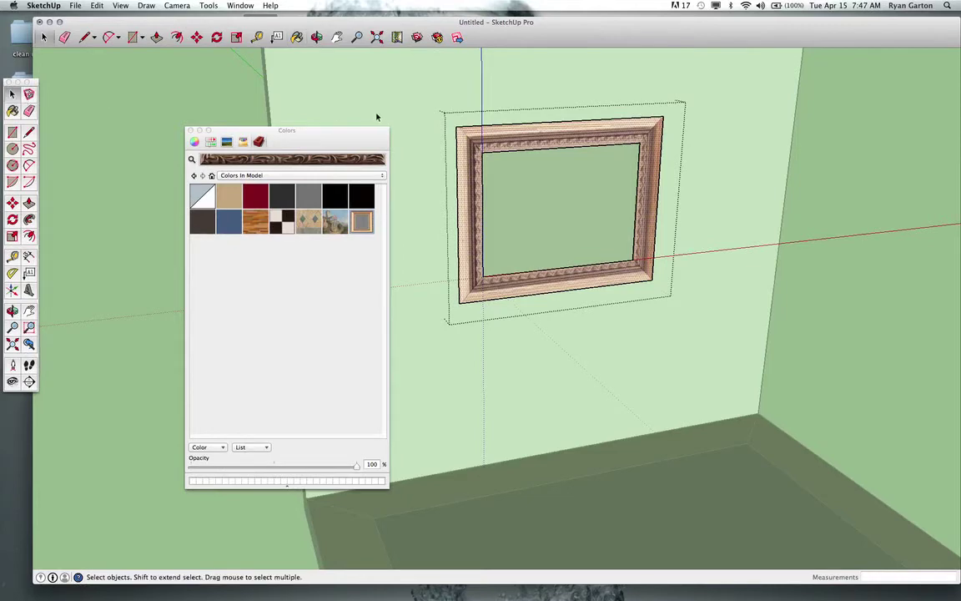
{"action": "left_click", "coordinate": [350, 88]}
{"action": "mouse_move", "coordinate": [585, 283]}
{"action": "middle_mouse_down"}
{"action": "mouse_move", "coordinate": [563, 268]}
{"action": "mouse_move", "coordinate": [607, 291]}
{"action": "middle_mouse_up"}
{"action": "scroll", "coordinate": [607, 292], "scroll_direction": "up", "scroll_amount": 3}
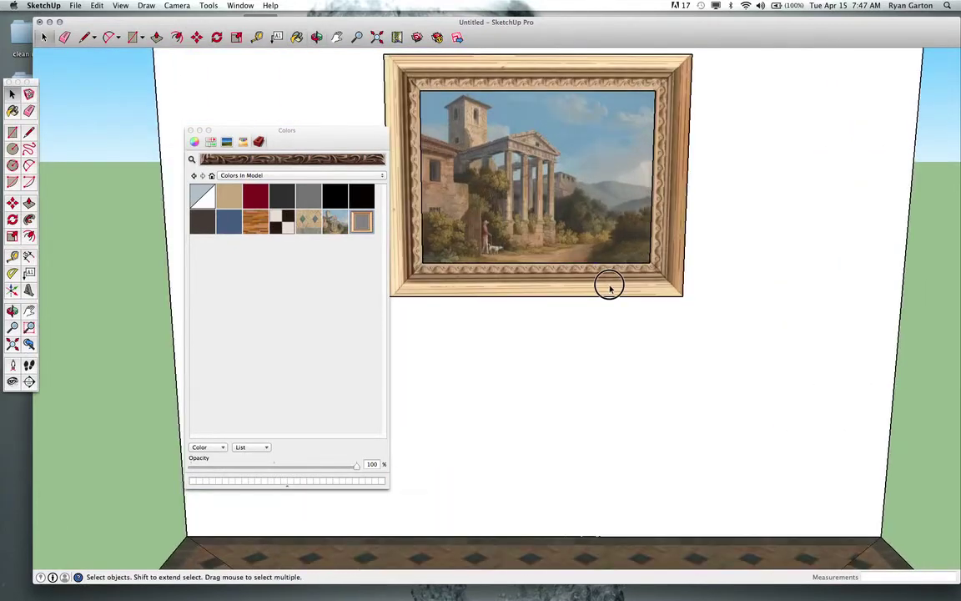
- Reopen the frame group and move the frame's right outer edge outward about 6 3/8" along the red axis
{"action": "double_click", "coordinate": [609, 287]}
{"action": "scroll", "coordinate": [617, 303], "scroll_direction": "down", "scroll_amount": 3}
{"action": "left_click_drag", "start_coordinate": [663, 89], "coordinate": [663, 328]}
{"action": "key", "text": "m"}
{"action": "left_click", "coordinate": [591, 331]}
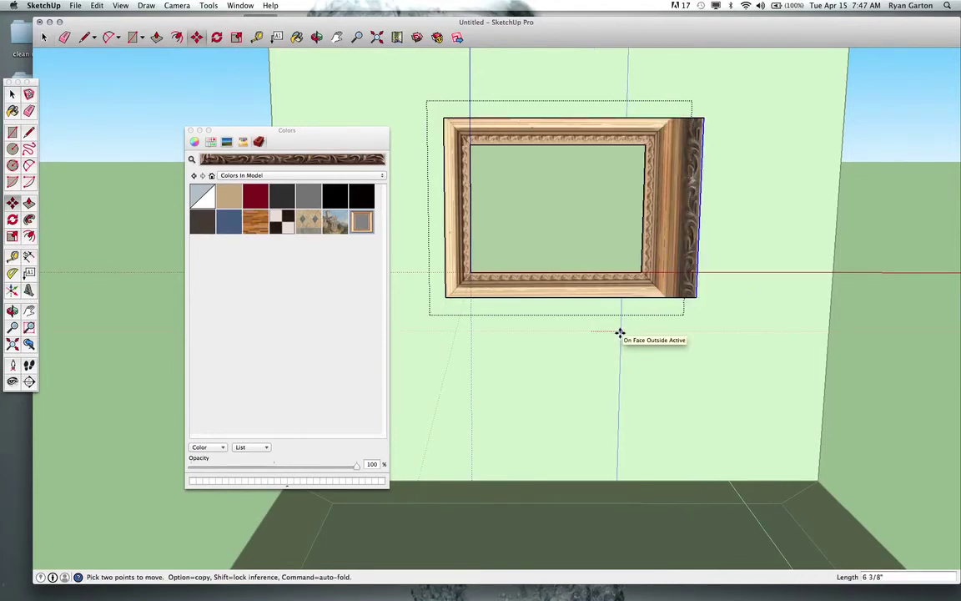
{"action": "scroll", "coordinate": [596, 340], "scroll_direction": "down", "scroll_amount": 3}
{"action": "left_click", "coordinate": [596, 340]}
{"action": "key", "text": "space"}
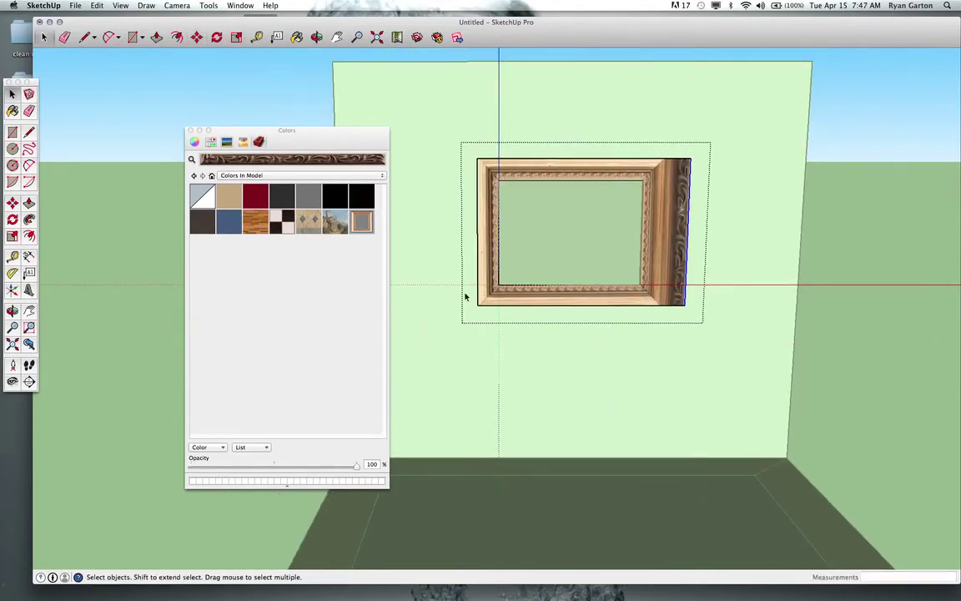
- Move the frame's bottom outer edge down about 6 3/4" to include the carved border of the texture
{"action": "left_click_drag", "start_coordinate": [466, 296], "coordinate": [694, 361]}
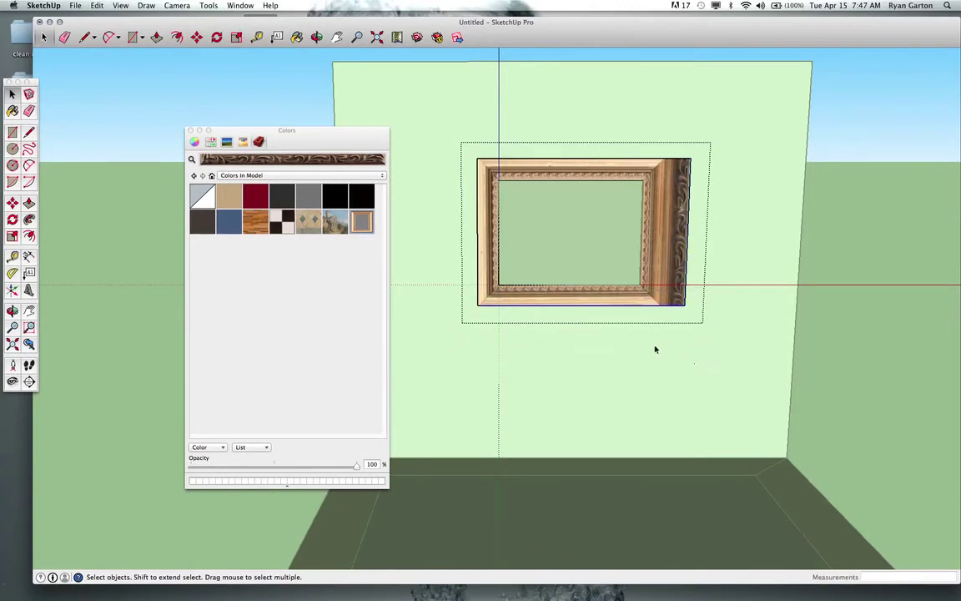
{"action": "key", "text": "m"}
{"action": "left_click", "coordinate": [779, 189]}
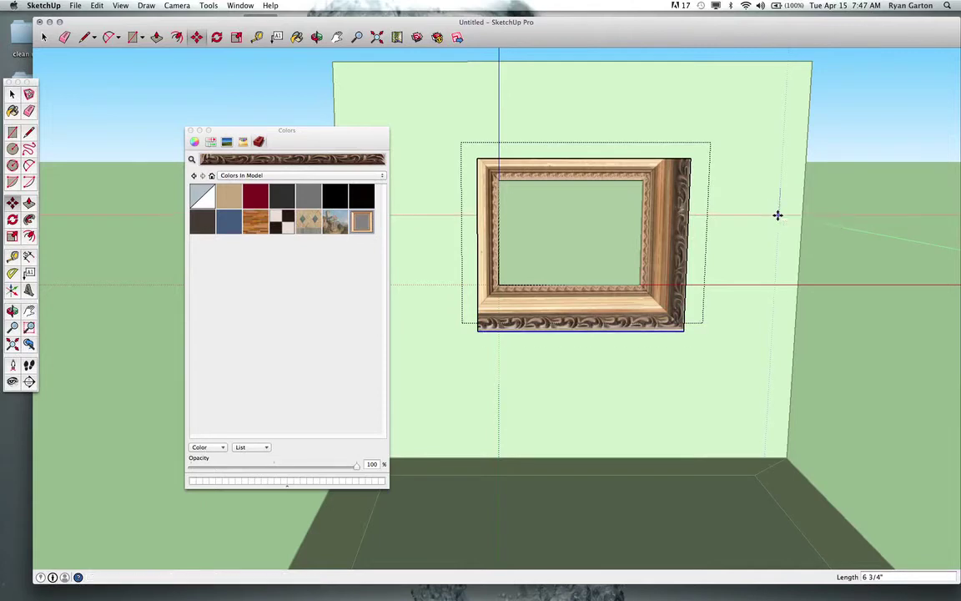
{"action": "left_click", "coordinate": [778, 216]}
{"action": "scroll", "coordinate": [745, 294], "scroll_direction": "down", "scroll_amount": 4}
{"action": "key", "text": "space"}
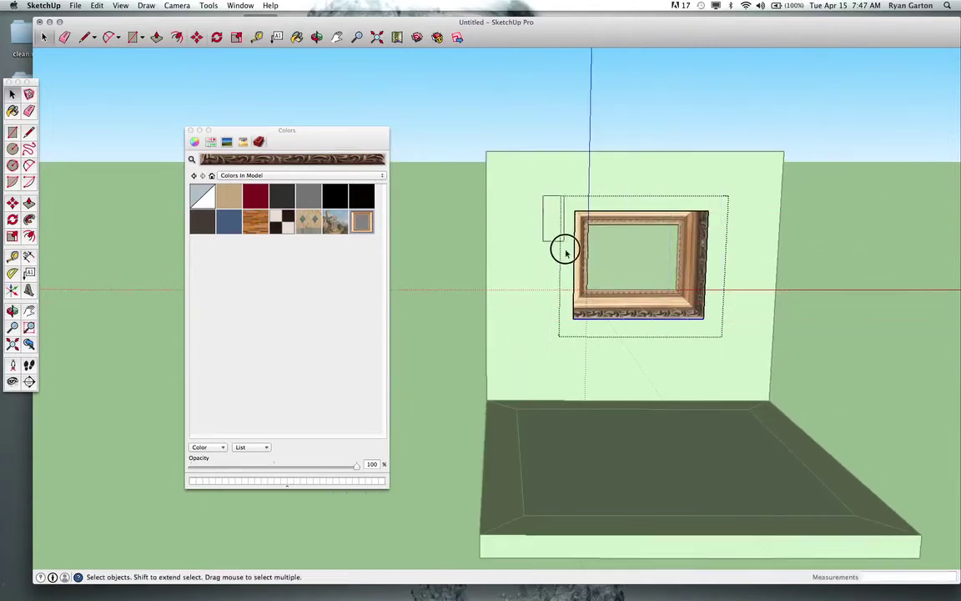
- Move the frame's left outer edge outward about 6 3/16" along the red axis
{"action": "key", "text": "m"}
{"action": "left_click", "coordinate": [617, 332]}
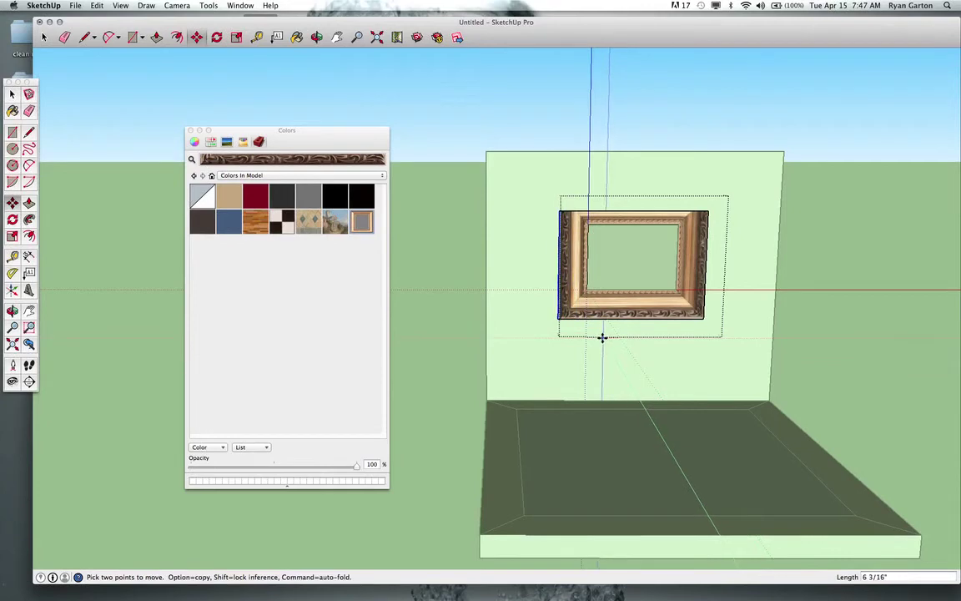
{"action": "left_click", "coordinate": [587, 337]}
{"action": "key", "text": "space"}
- Move the frame's top outer edge up about 7 11/16" to include the carved border, and close the frame group
{"action": "left_click_drag", "start_coordinate": [503, 165], "coordinate": [693, 218]}
{"action": "scroll", "coordinate": [723, 214], "scroll_direction": "up", "scroll_amount": 3}
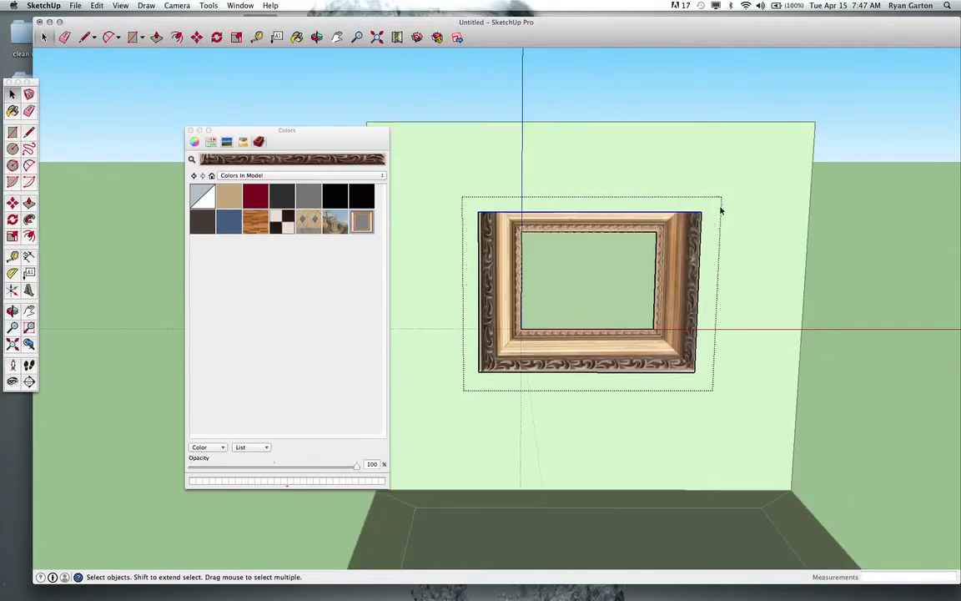
{"action": "key", "text": "m"}
{"action": "left_click", "coordinate": [728, 209]}
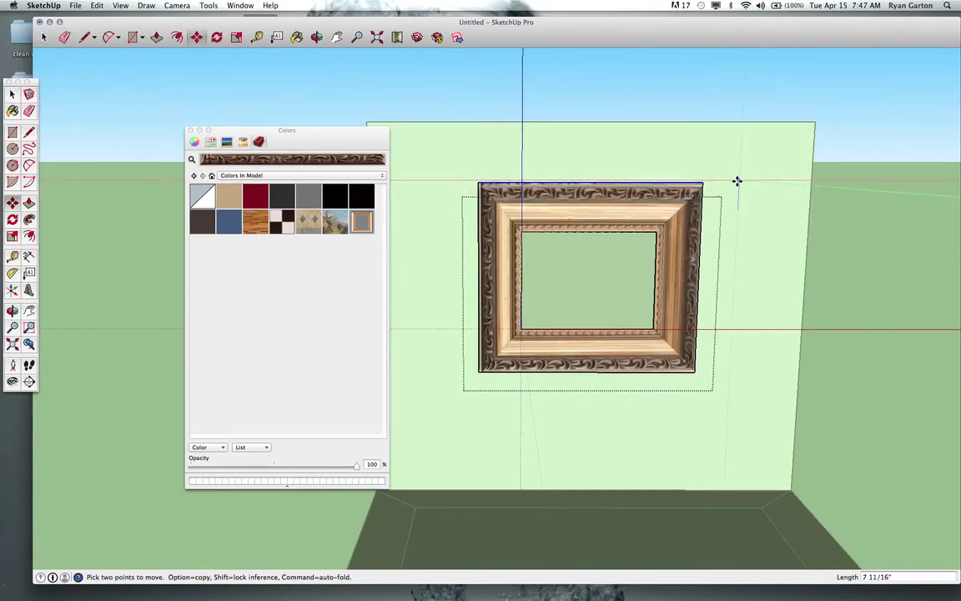
{"action": "left_click", "coordinate": [737, 181]}
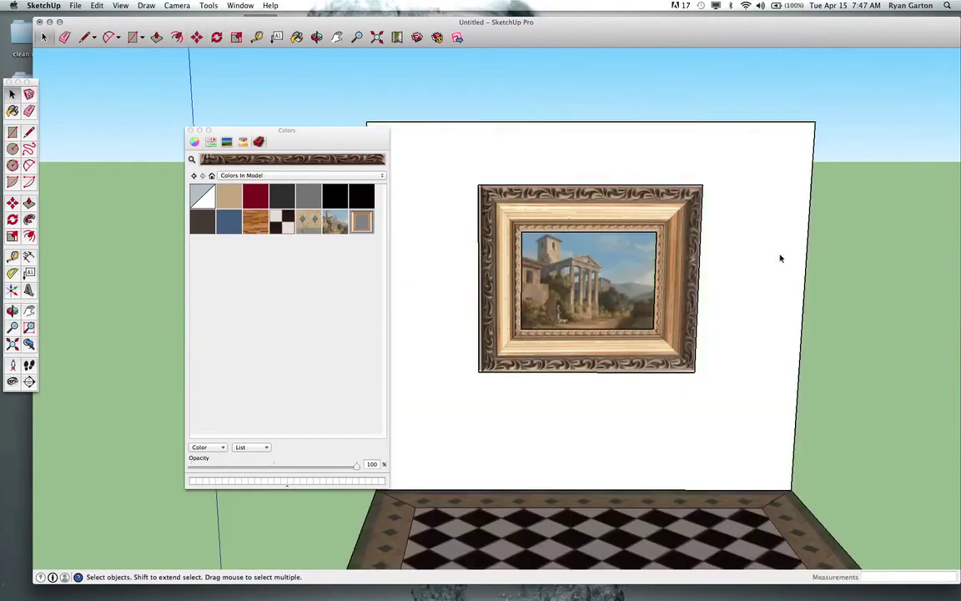
- Create a new texture material from Plaster Wall.jpg on the Desktop, named Plaster Wall and 3' wide
{"action": "scroll", "coordinate": [751, 334], "scroll_direction": "down", "scroll_amount": 5}
{"action": "mouse_move", "coordinate": [744, 347]}
{"action": "middle_mouse_down"}
{"action": "mouse_move", "coordinate": [519, 304]}
{"action": "mouse_move", "coordinate": [520, 293]}
{"action": "mouse_move", "coordinate": [584, 273]}
{"action": "mouse_move", "coordinate": [807, 363]}
{"action": "middle_mouse_up"}
{"action": "scroll", "coordinate": [622, 305], "scroll_direction": "up", "scroll_amount": 4}
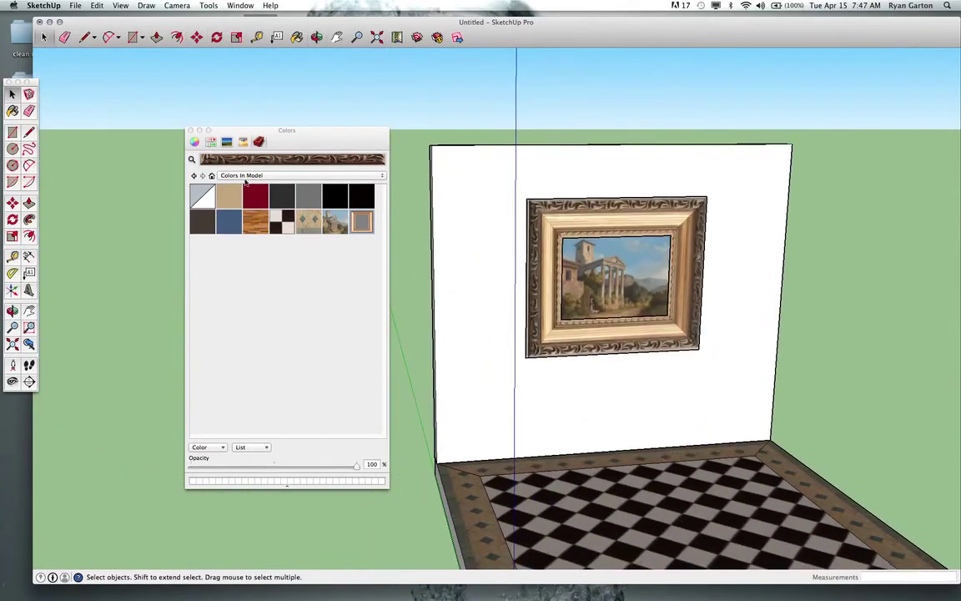
{"action": "left_click", "coordinate": [493, 336]}
{"action": "scroll", "coordinate": [491, 338], "scroll_direction": "down", "scroll_amount": 1}
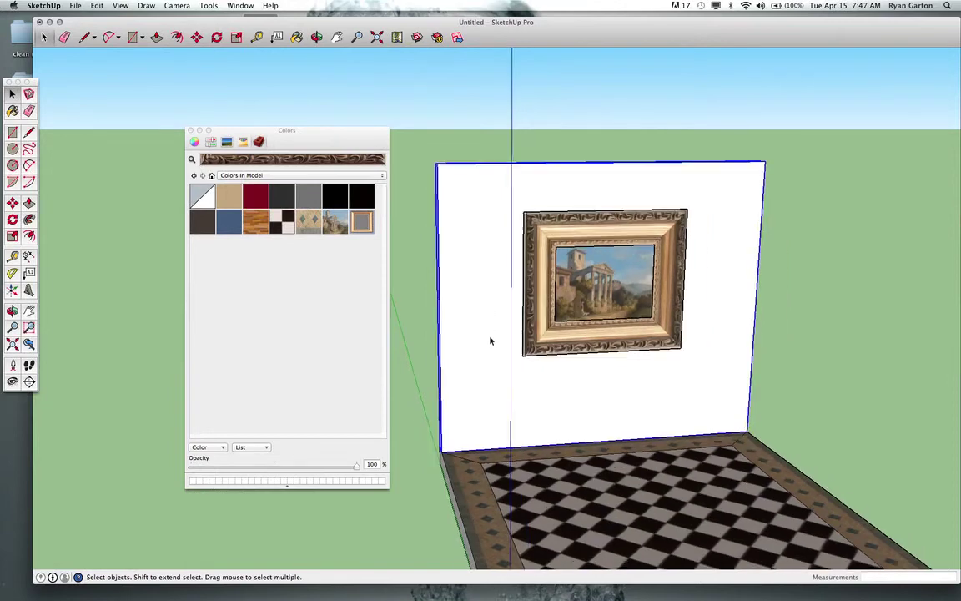
{"action": "middle_click_drag", "start_coordinate": [488, 338], "coordinate": [515, 388]}
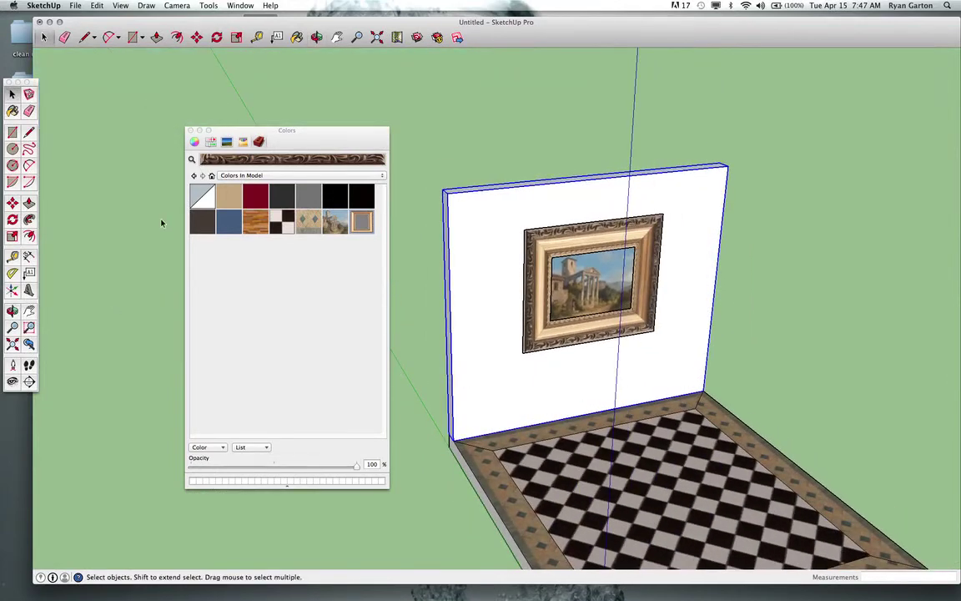
{"action": "left_click", "coordinate": [201, 200]}
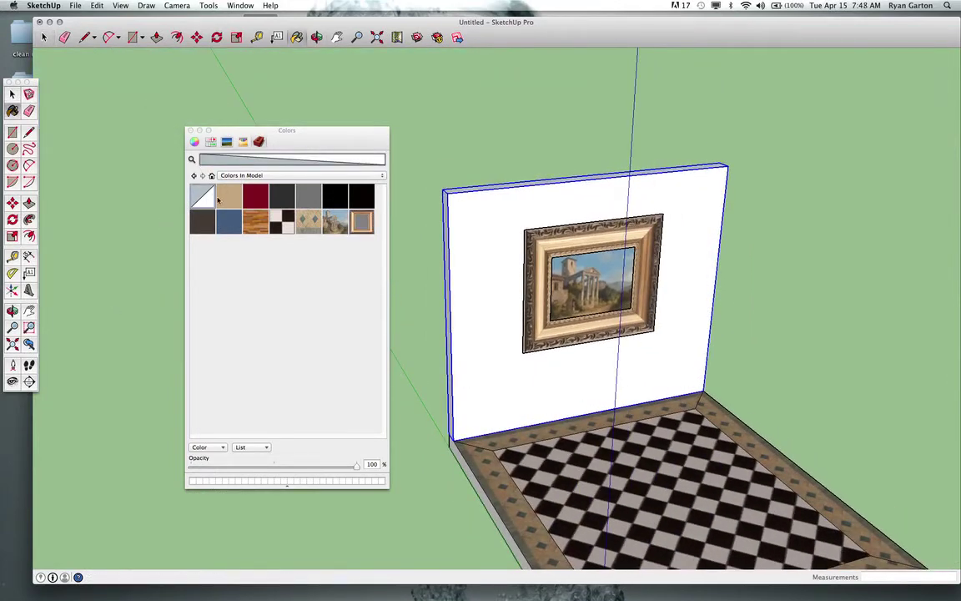
{"action": "left_click", "coordinate": [197, 447]}
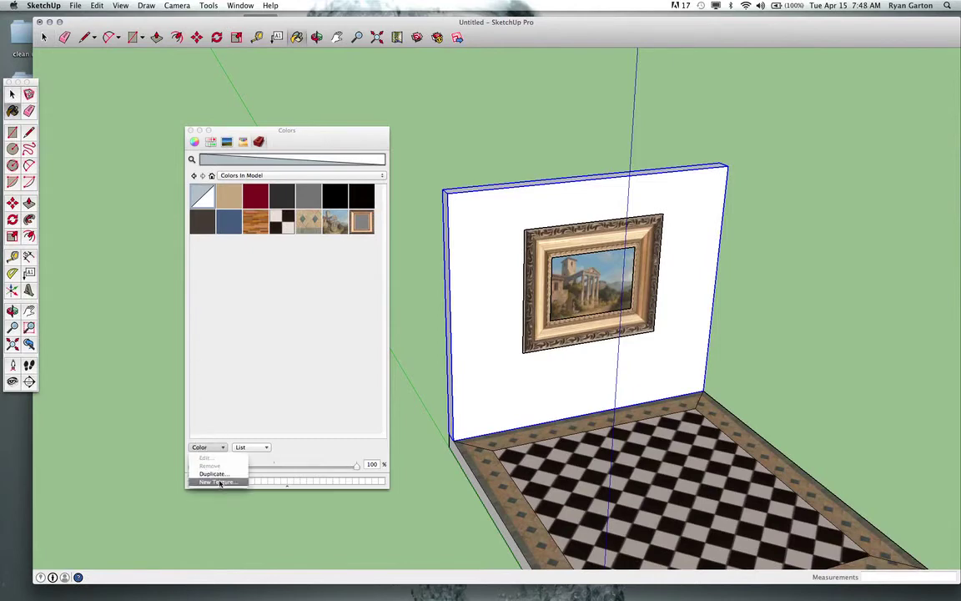
{"action": "left_click", "coordinate": [219, 483]}
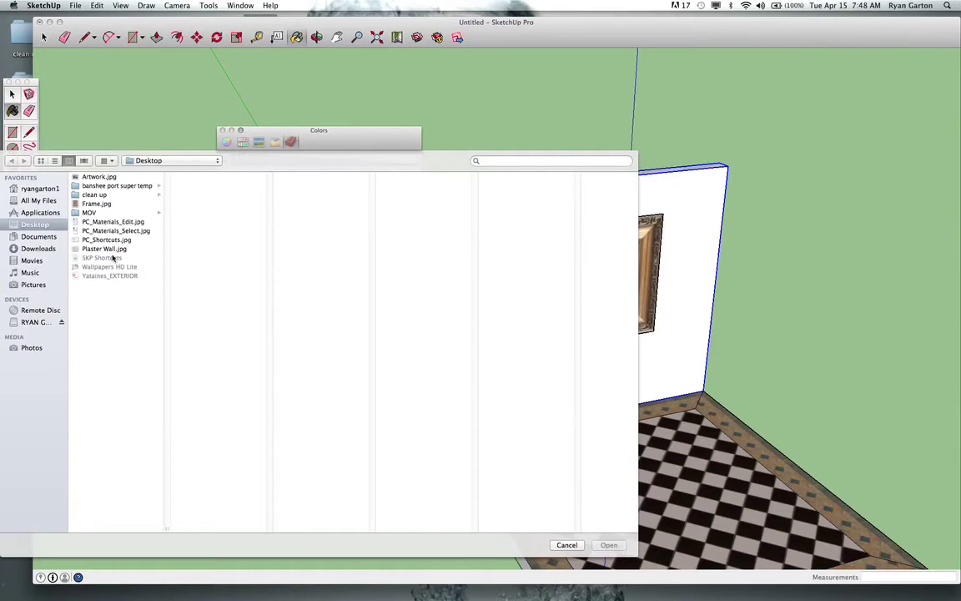
{"action": "left_click", "coordinate": [107, 250]}
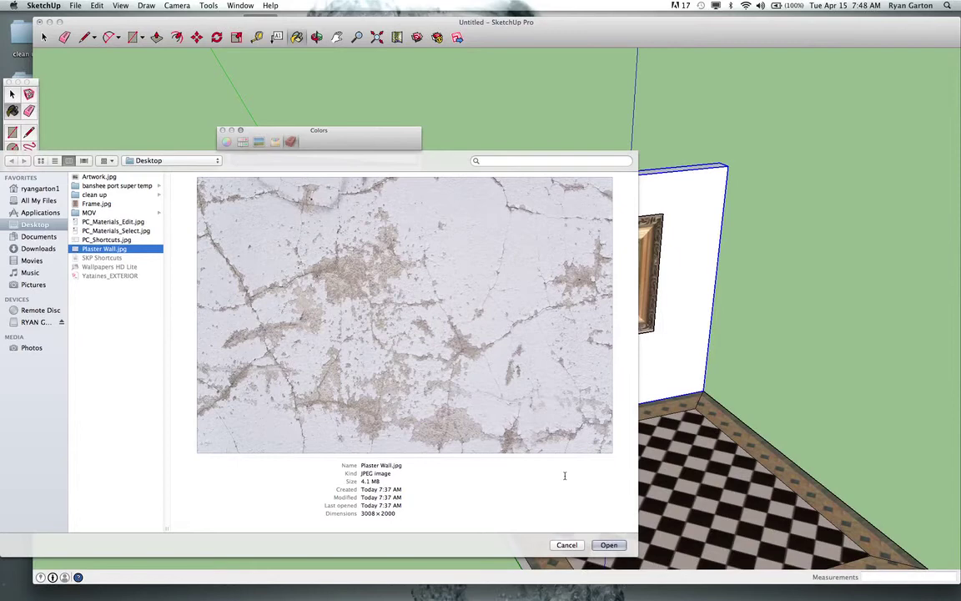
{"action": "left_click", "coordinate": [610, 545]}
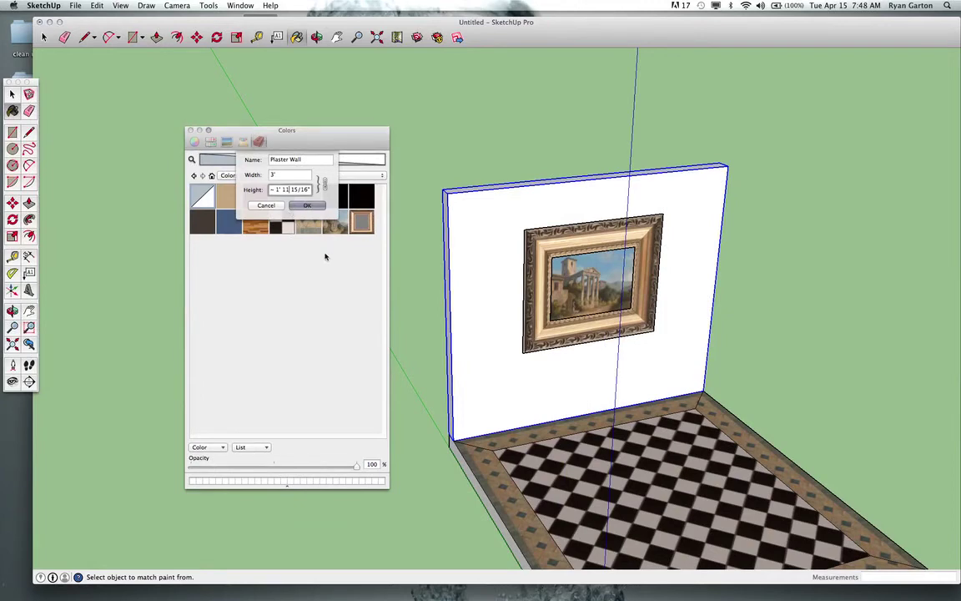
{"action": "key", "text": "Return"}
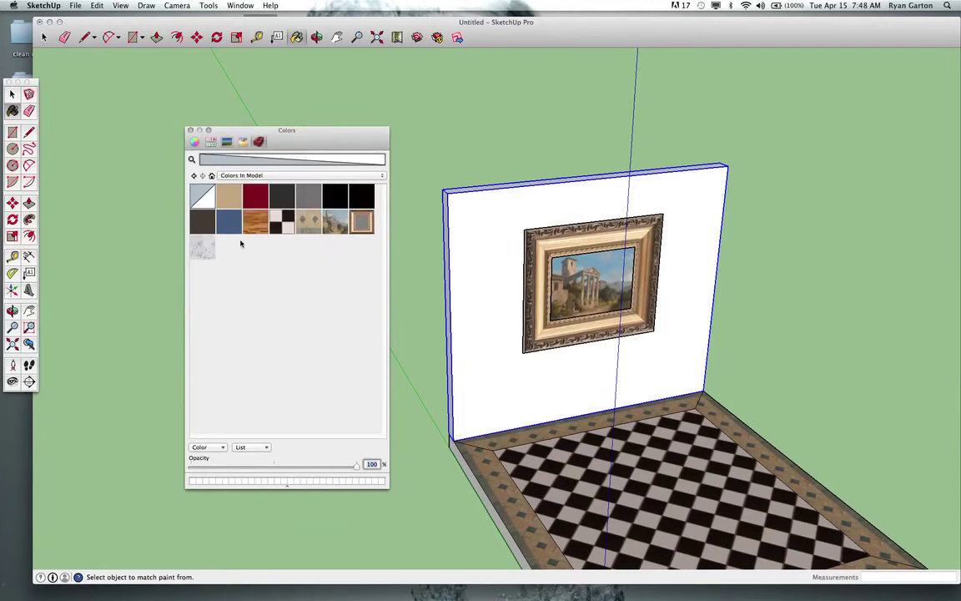
- Open the wall group and paint its front face with the Plaster Wall texture
{"action": "left_click", "coordinate": [12, 94]}
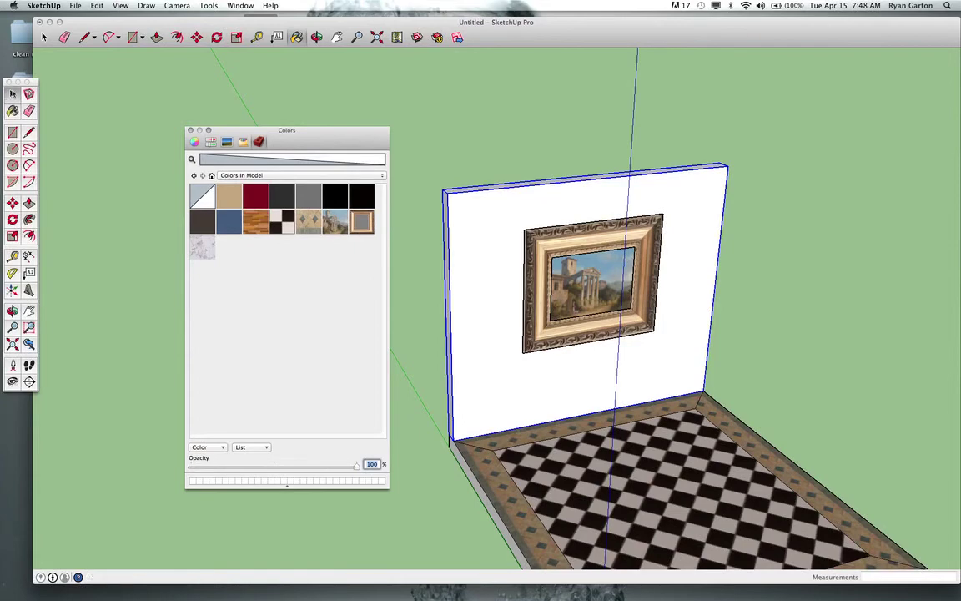
{"action": "double_click", "coordinate": [489, 238]}
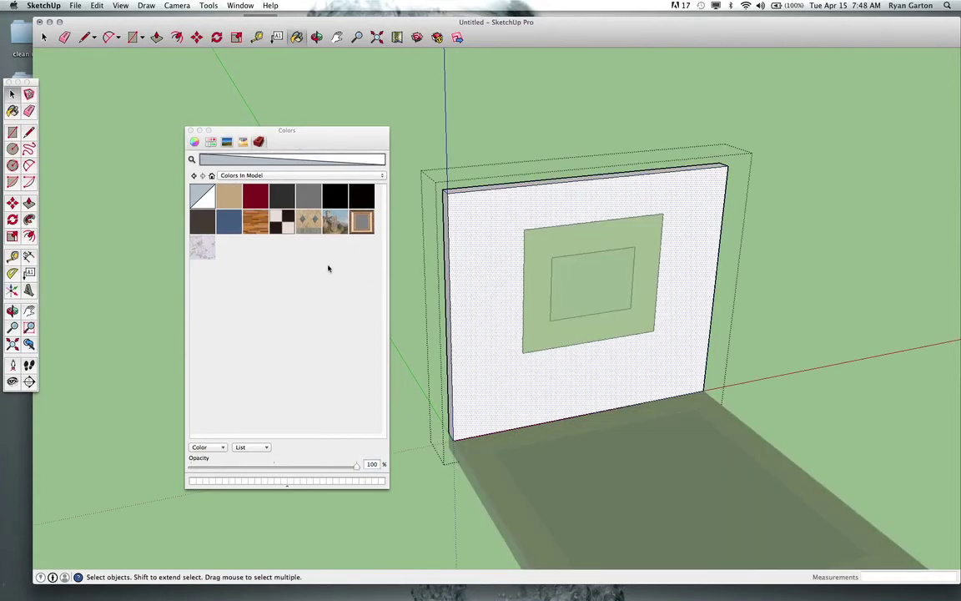
{"action": "left_click", "coordinate": [202, 248]}
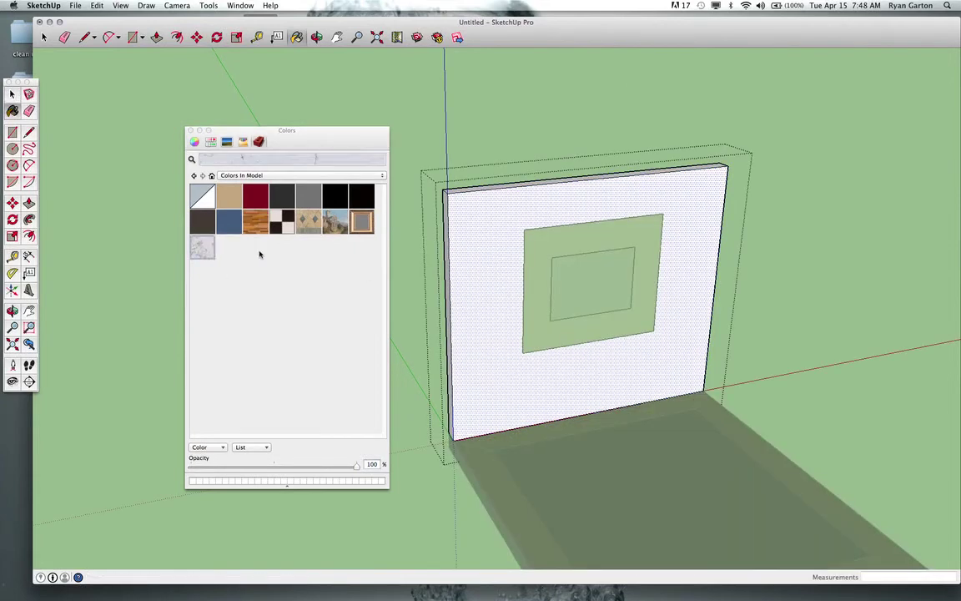
{"action": "left_click", "coordinate": [559, 396]}
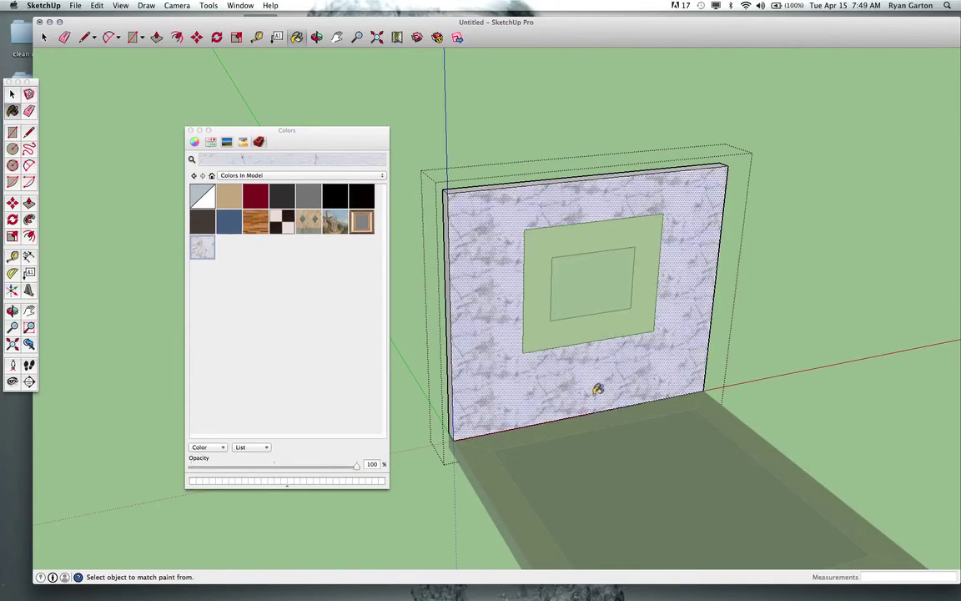
{"action": "mouse_move", "coordinate": [594, 392]}
{"action": "middle_mouse_down"}
{"action": "mouse_move", "coordinate": [506, 345]}
{"action": "mouse_move", "coordinate": [513, 327]}
{"action": "middle_mouse_up"}
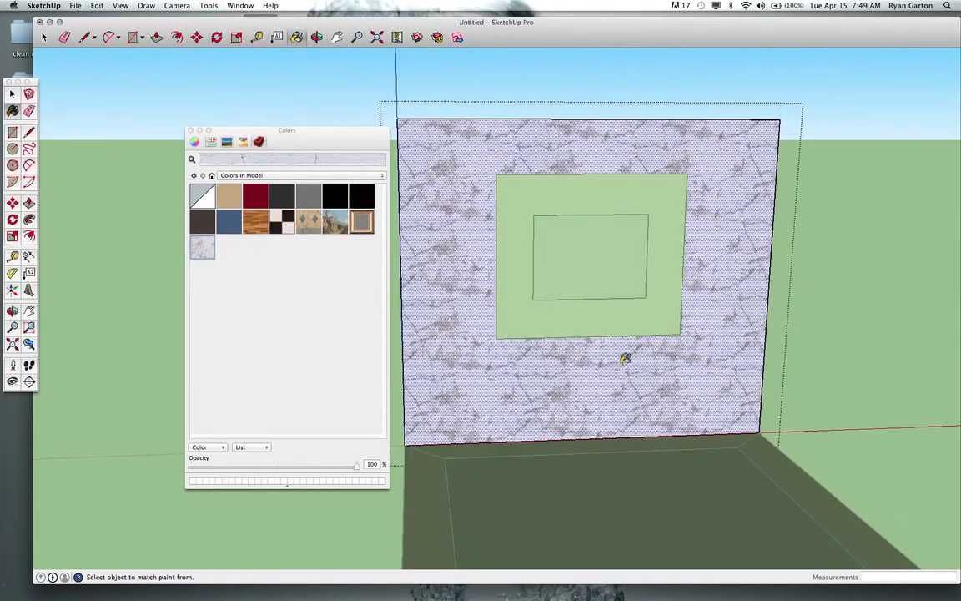
- Scale the wall's plaster texture up to roughly double size with the texture position pins, and close the wall group
{"action": "right_click", "coordinate": [465, 381]}
{"action": "mouse_move", "coordinate": [542, 497]}
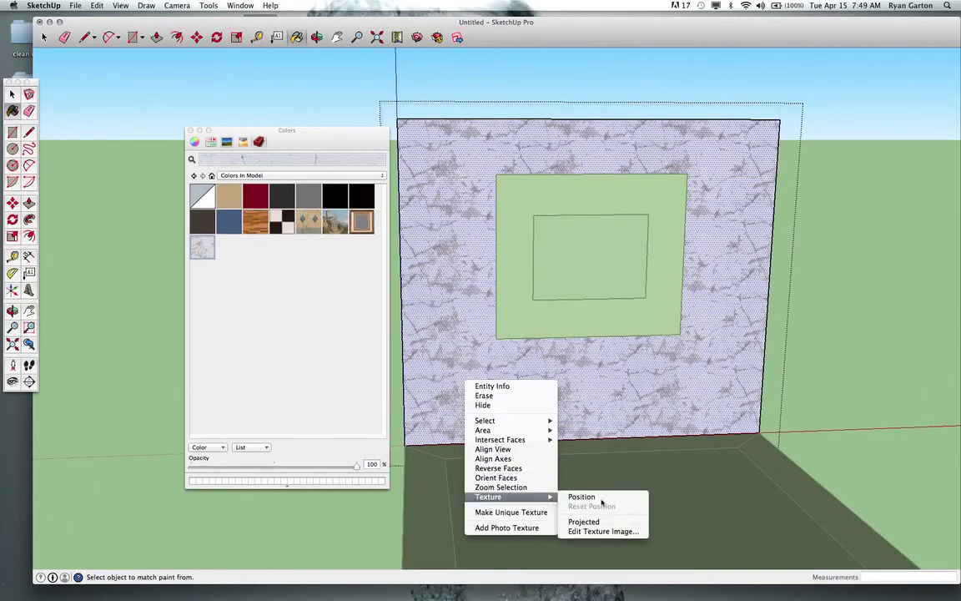
{"action": "left_click", "coordinate": [600, 498]}
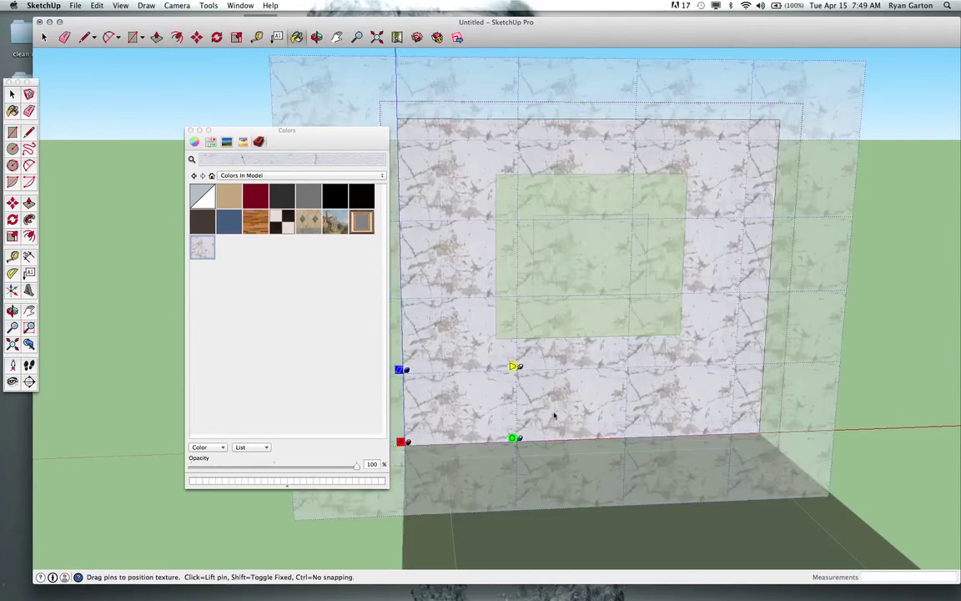
{"action": "scroll", "coordinate": [554, 417], "scroll_direction": "down", "scroll_amount": 1}
{"action": "left_click_drag", "start_coordinate": [522, 436], "coordinate": [648, 432]}
{"action": "right_click", "coordinate": [630, 380]}
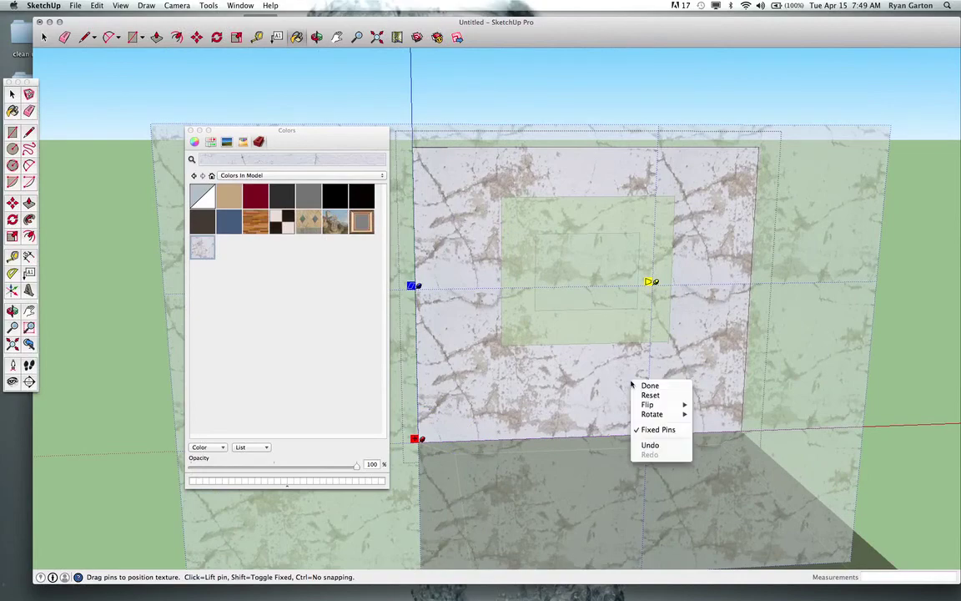
{"action": "left_click", "coordinate": [637, 386]}
{"action": "right_click", "coordinate": [819, 352]}
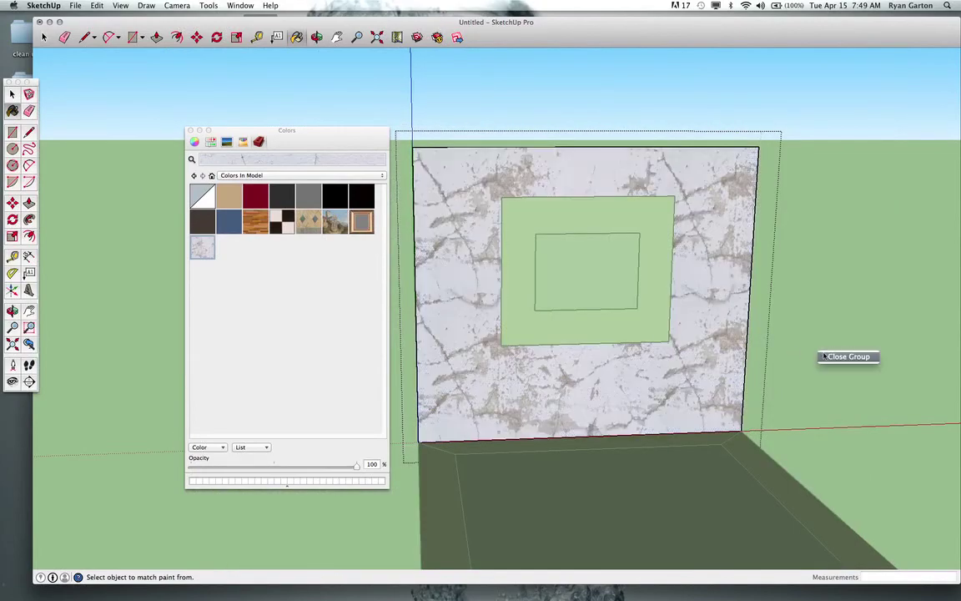
{"action": "left_click", "coordinate": [835, 357]}
- Edit the Plaster Wall material to a neutral grey with 84% brightness and 0% saturation, and close the materials window
{"action": "scroll", "coordinate": [597, 347], "scroll_direction": "down", "scroll_amount": 2}
{"action": "mouse_move", "coordinate": [600, 359]}
{"action": "middle_mouse_down"}
{"action": "mouse_move", "coordinate": [584, 365]}
{"action": "mouse_move", "coordinate": [420, 316]}
{"action": "middle_mouse_up"}
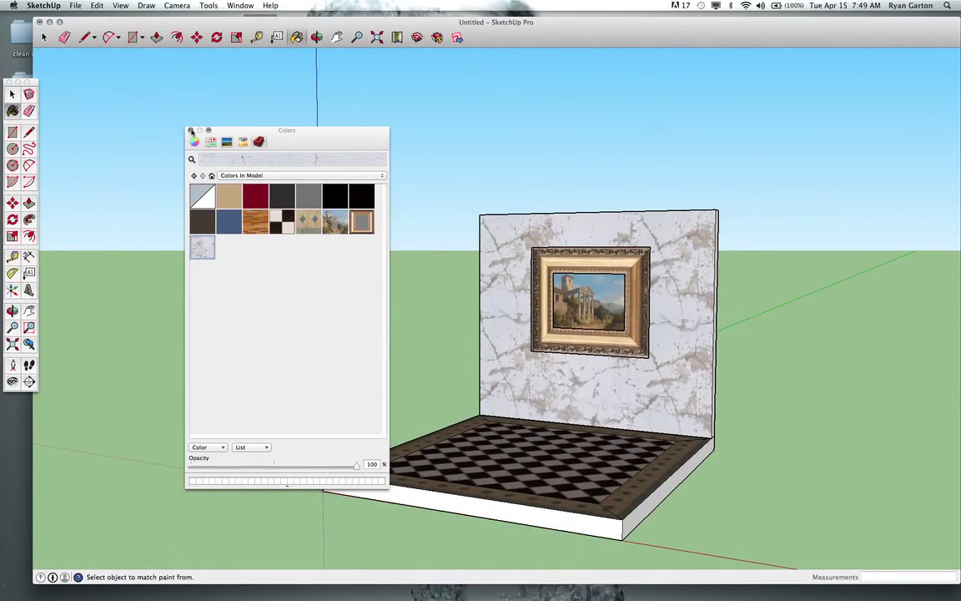
{"action": "scroll", "coordinate": [736, 326], "scroll_direction": "up", "scroll_amount": 5}
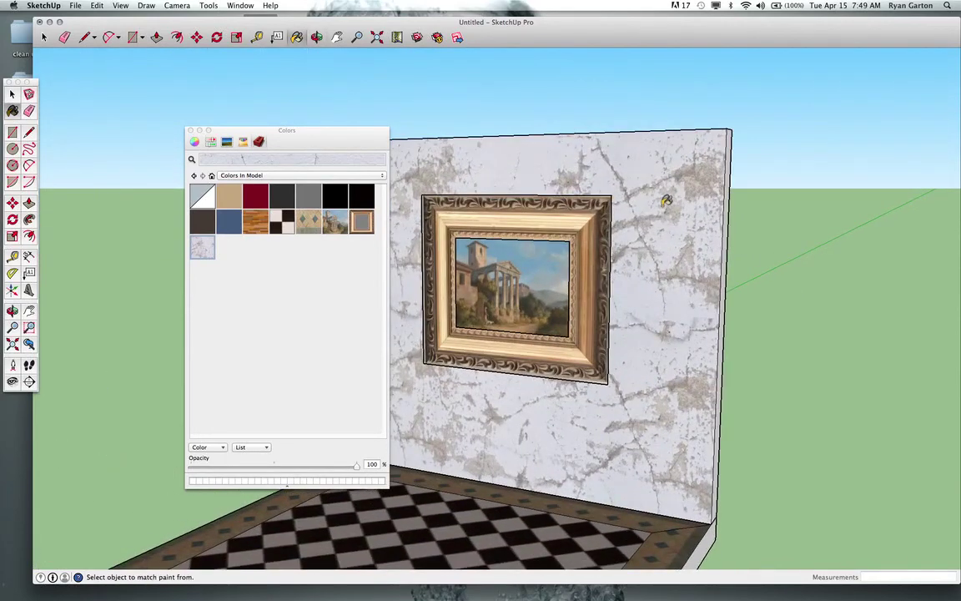
{"action": "right_click", "coordinate": [200, 251]}
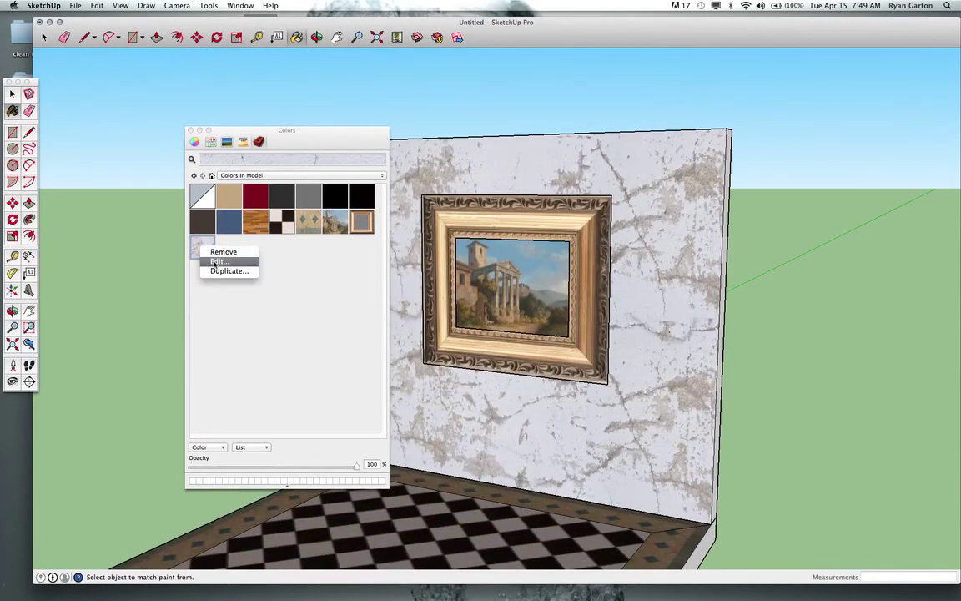
{"action": "left_click", "coordinate": [217, 262]}
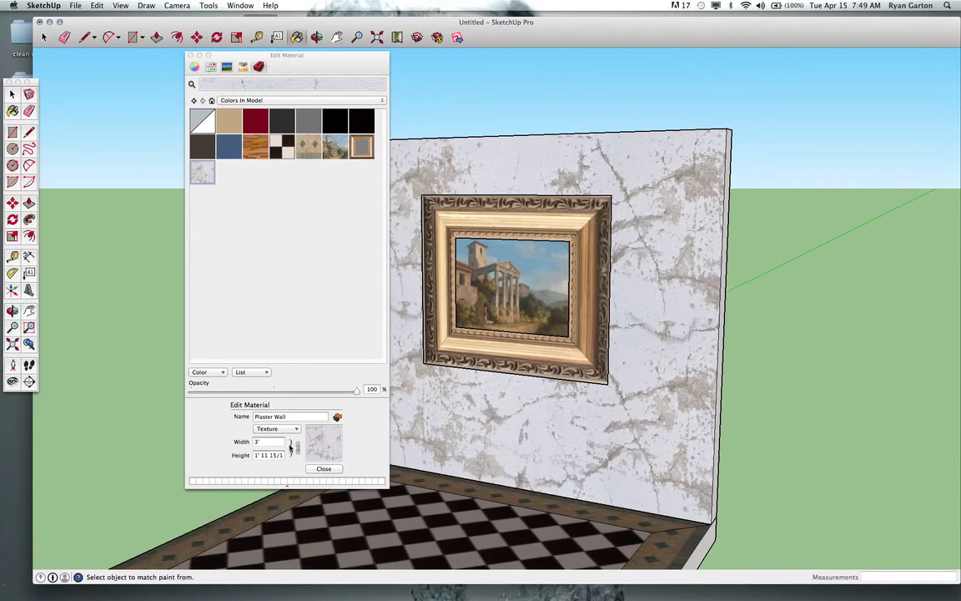
{"action": "left_click", "coordinate": [194, 66]}
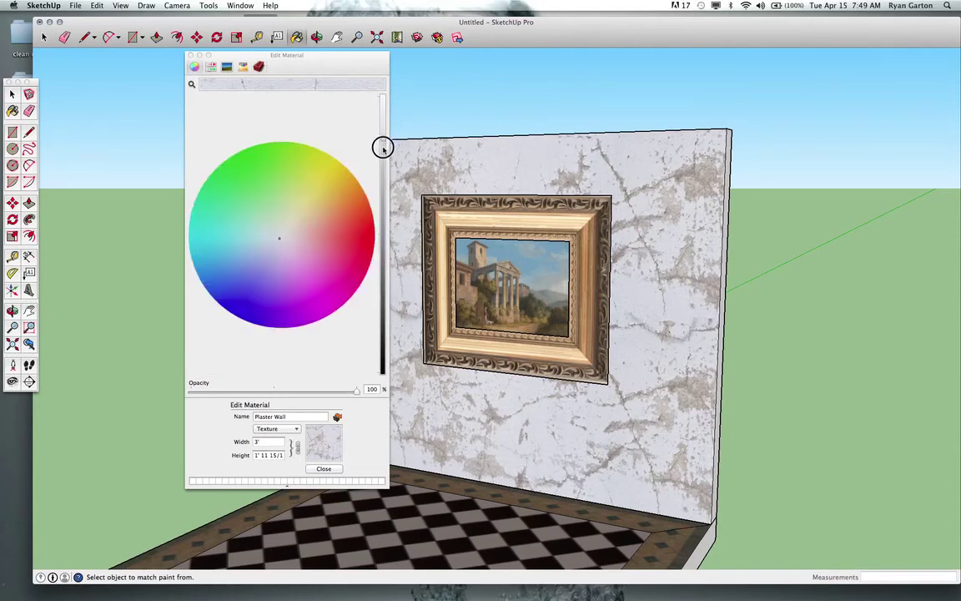
{"action": "mouse_move", "coordinate": [382, 143]}
{"action": "left_mouse_down"}
{"action": "mouse_move", "coordinate": [383, 154]}
{"action": "mouse_move", "coordinate": [382, 146]}
{"action": "left_mouse_up"}
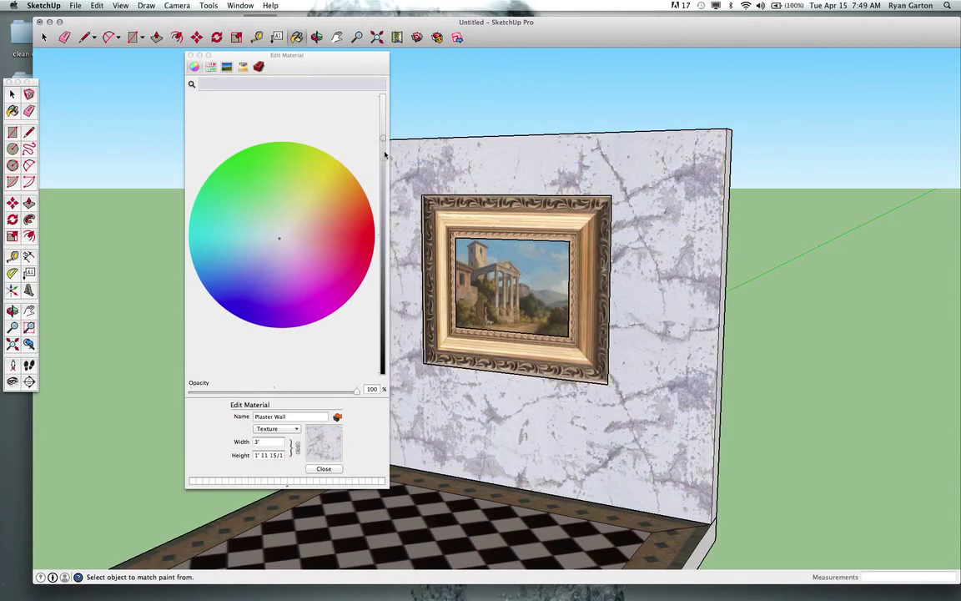
{"action": "left_click", "coordinate": [210, 70]}
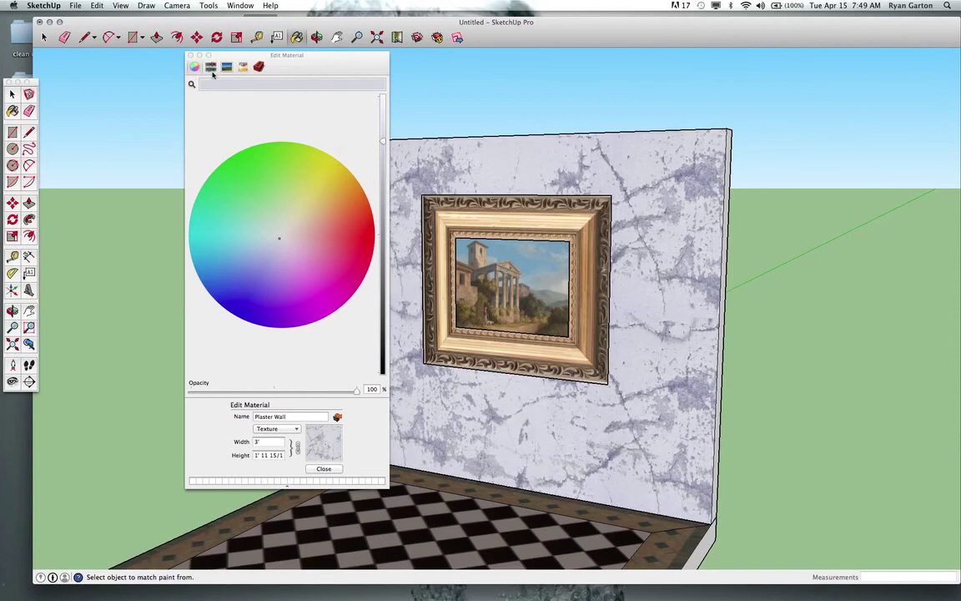
{"action": "left_click", "coordinate": [211, 68]}
{"action": "left_click_drag", "start_coordinate": [199, 135], "coordinate": [167, 135]}
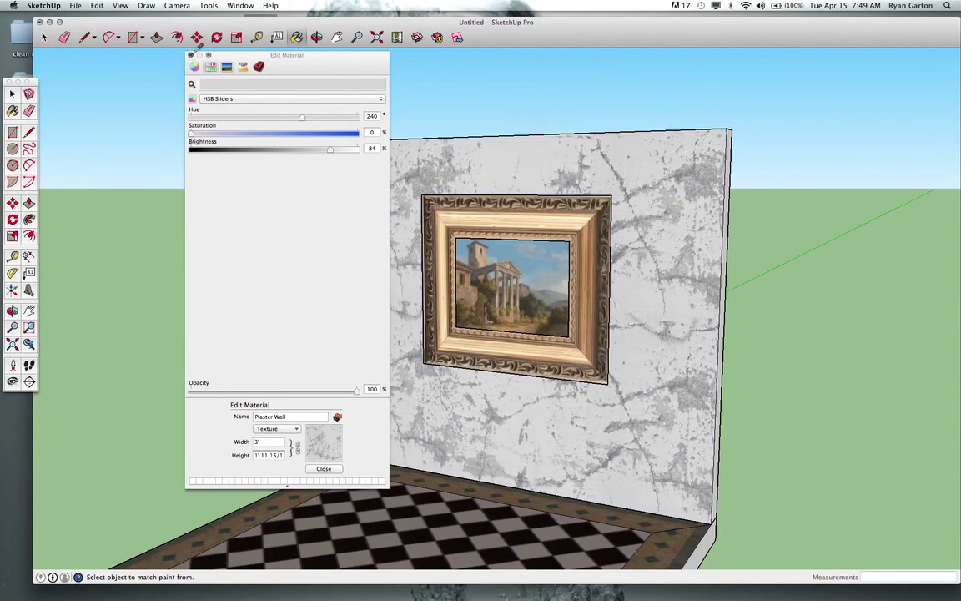
{"action": "left_click", "coordinate": [190, 55]}
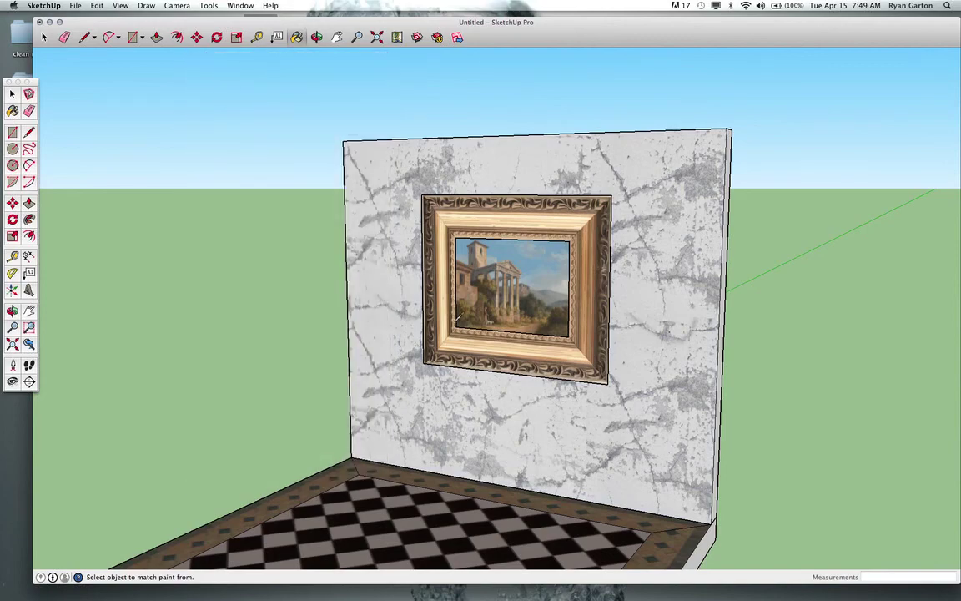
- Inspect the plastered wall, framed artwork and tiled floor from several angles
{"action": "scroll", "coordinate": [392, 317], "scroll_direction": "down", "scroll_amount": 3}
{"action": "mouse_move", "coordinate": [298, 313]}
{"action": "middle_mouse_down"}
{"action": "mouse_move", "coordinate": [365, 350]}
{"action": "mouse_move", "coordinate": [609, 287]}
{"action": "mouse_move", "coordinate": [716, 324]}
{"action": "mouse_move", "coordinate": [715, 359]}
{"action": "middle_mouse_up"}
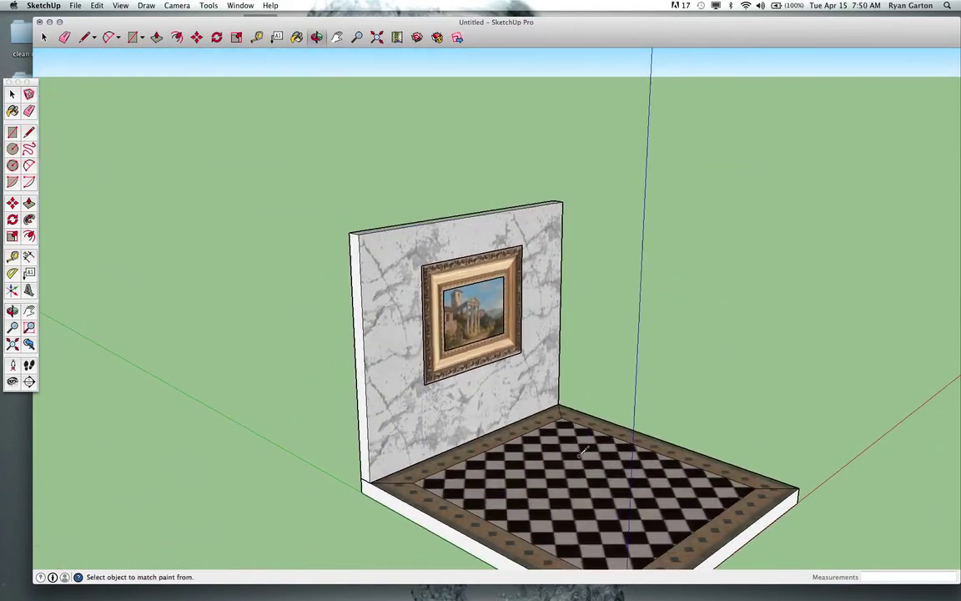
{"action": "scroll", "coordinate": [539, 427], "scroll_direction": "up", "scroll_amount": 2}
{"action": "scroll", "coordinate": [404, 304], "scroll_direction": "down", "scroll_amount": 2}
{"action": "mouse_move", "coordinate": [407, 300]}
{"action": "middle_mouse_down"}
{"action": "mouse_move", "coordinate": [392, 310]}
{"action": "mouse_move", "coordinate": [560, 436]}
{"action": "middle_mouse_up"}
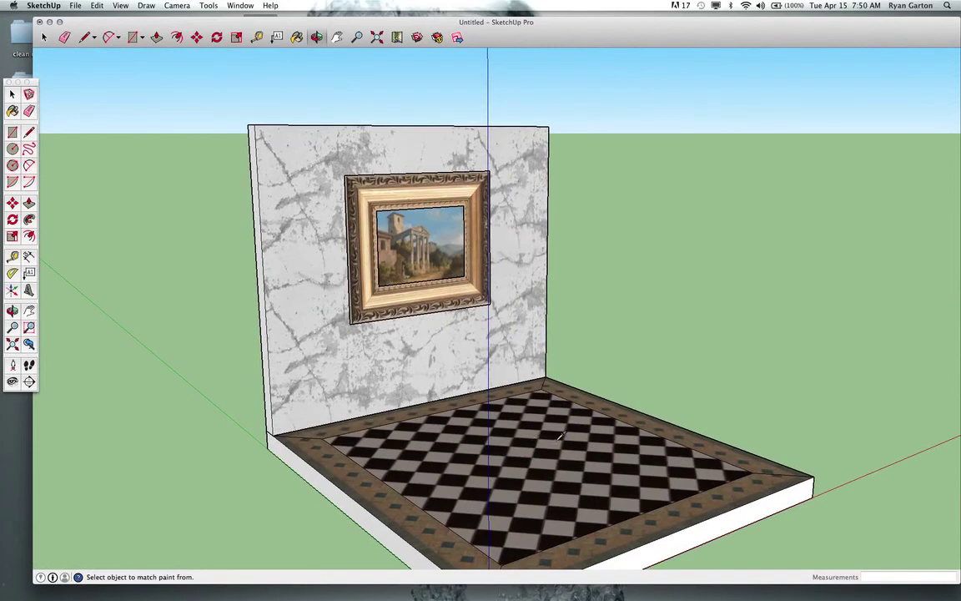